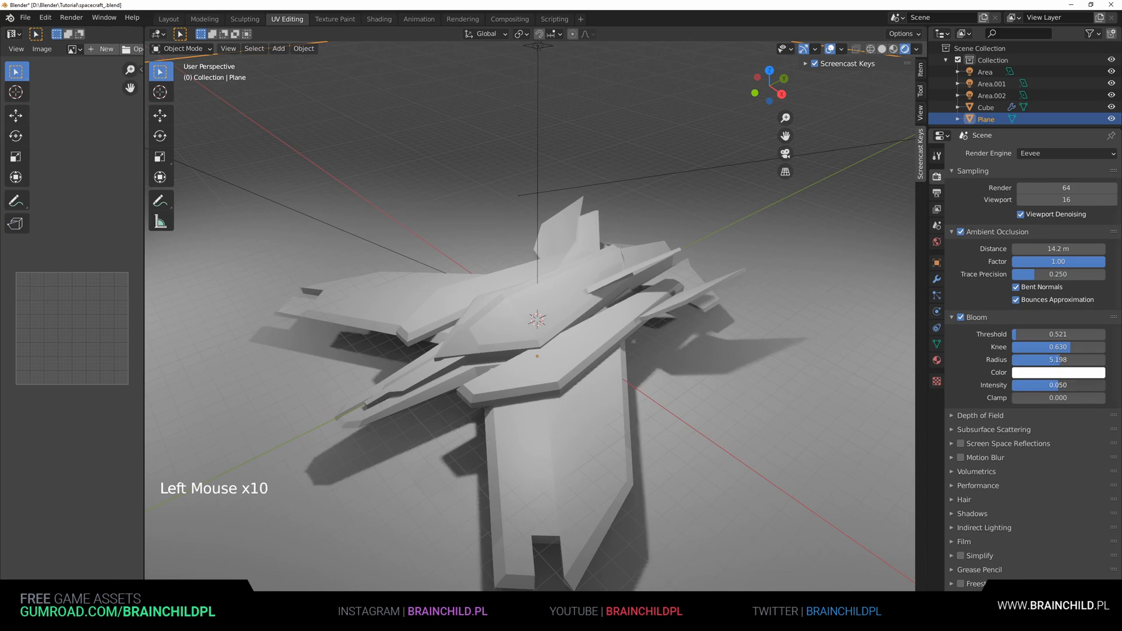
Create a new material for the ground plane and set its base color to black.
{"action": "scroll", "coordinate": [532, 306], "scroll_direction": "down", "scroll_amount": 4}
{"action": "middle_click_drag", "start_coordinate": [532, 306], "coordinate": [598, 284], "text": "shift"}
{"action": "scroll", "coordinate": [532, 306], "scroll_direction": "up", "scroll_amount": 4}
{"action": "scroll", "coordinate": [584, 280], "scroll_direction": "down", "scroll_amount": 2}
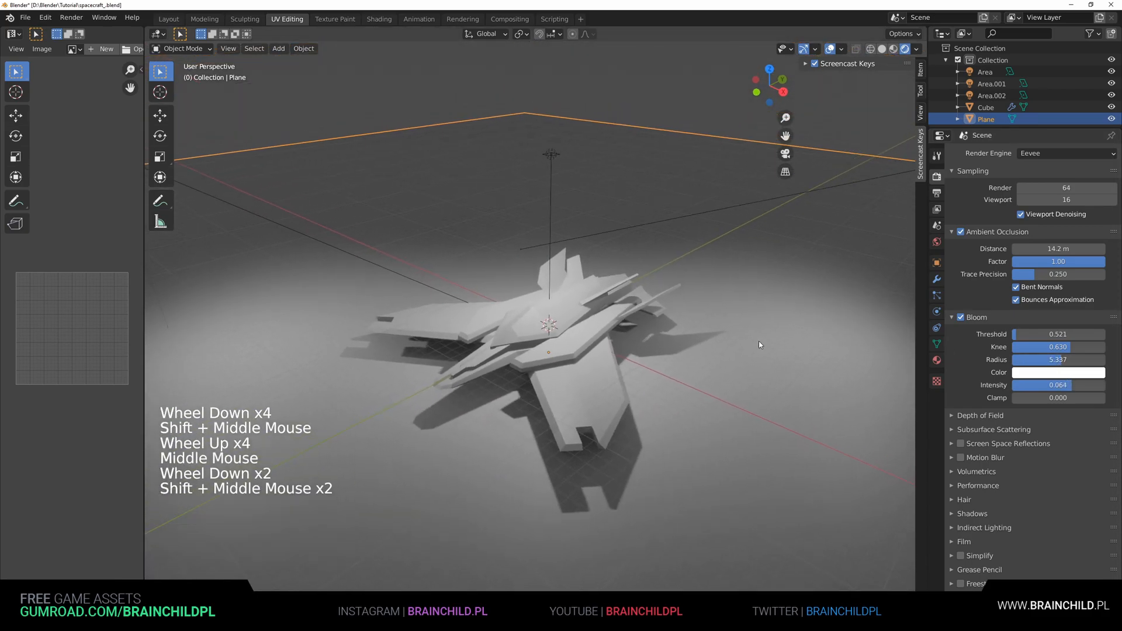
{"action": "left_click", "coordinate": [961, 318]}
{"action": "left_click", "coordinate": [937, 360]}
{"action": "left_click", "coordinate": [1049, 202]}
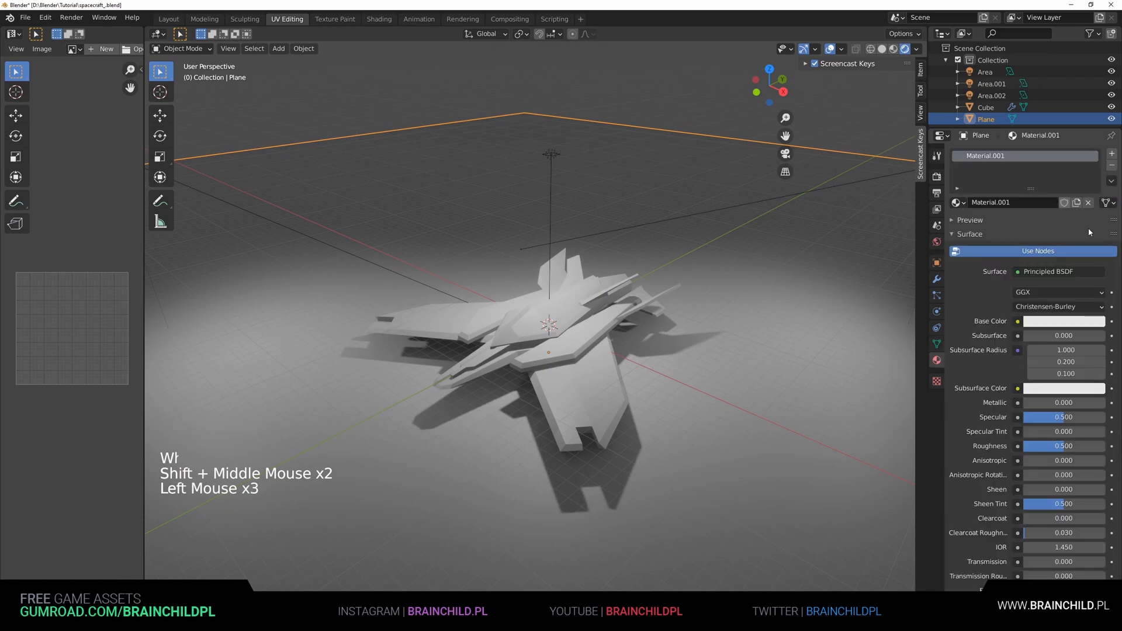
{"action": "left_click", "coordinate": [1064, 322]}
{"action": "left_click_drag", "start_coordinate": [1099, 219], "coordinate": [1096, 232]}
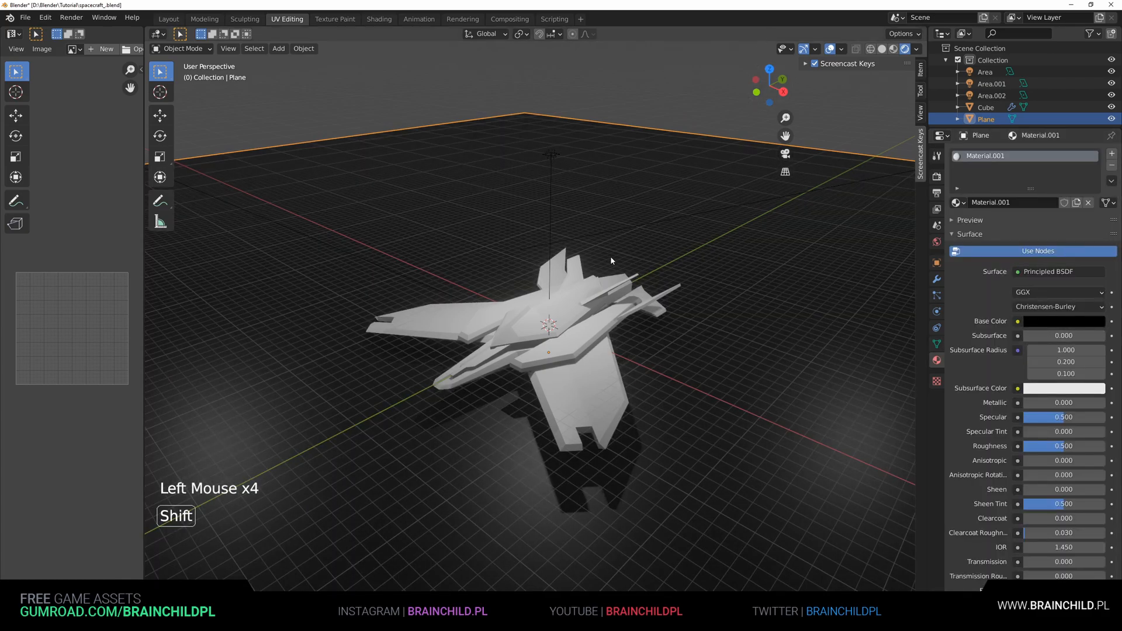
Reposition the ground plane along the Z axis so it lies just beneath the spacecraft.
{"action": "middle_click_drag", "start_coordinate": [589, 277], "coordinate": [608, 245], "text": "shift"}
{"action": "scroll", "coordinate": [608, 245], "scroll_direction": "up", "scroll_amount": 2}
{"action": "key", "text": "g"}
{"action": "key", "text": "z"}
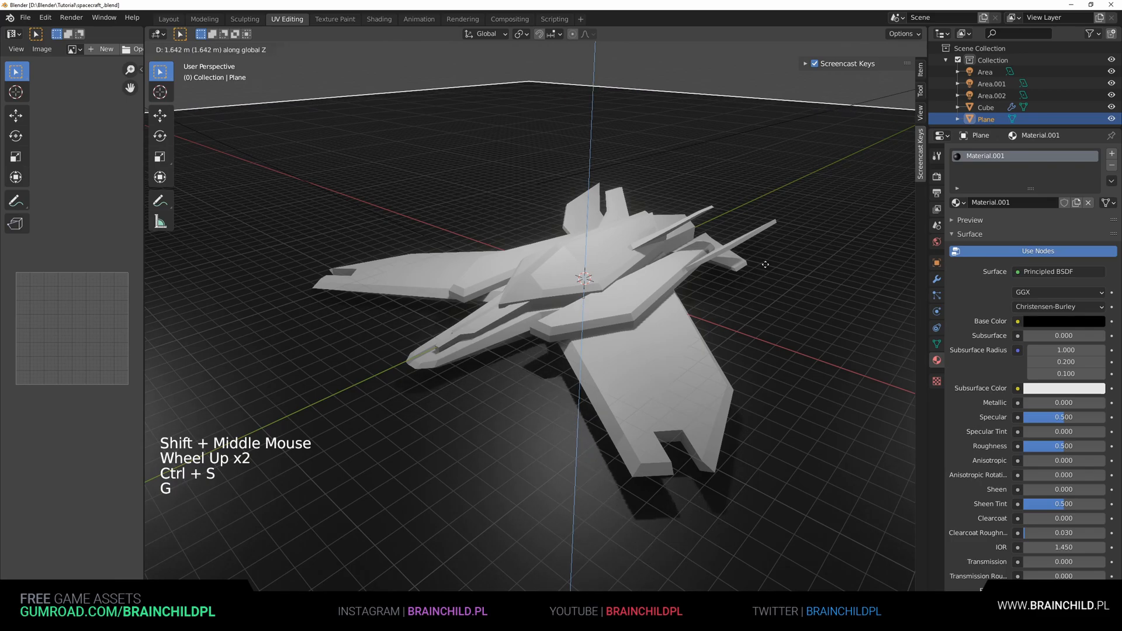
Select the spacecraft, lights and ground plane in front view and raise them about 3.2 m along Z.
{"action": "scroll", "coordinate": [780, 237], "scroll_direction": "down", "scroll_amount": 1, "text": "alt"}
{"action": "middle_click_drag", "start_coordinate": [780, 237], "coordinate": [731, 327], "text": "alt"}
{"action": "scroll", "coordinate": [730, 328], "scroll_direction": "down", "scroll_amount": 4}
{"action": "key", "text": "b"}
{"action": "left_click_drag", "start_coordinate": [339, 152], "coordinate": [806, 379]}
{"action": "scroll", "coordinate": [712, 369], "scroll_direction": "up", "scroll_amount": 5}
{"action": "key", "text": "g"}
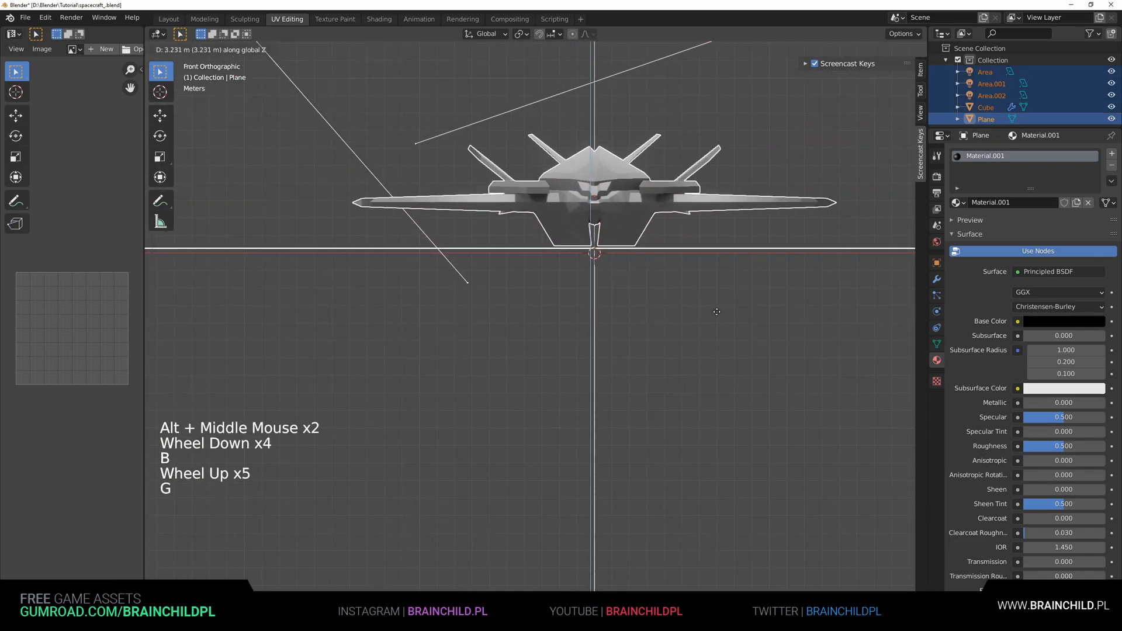
{"action": "key", "text": "z"}
{"action": "middle_click_drag", "start_coordinate": [718, 317], "coordinate": [718, 371]}
{"action": "scroll", "coordinate": [695, 176], "scroll_direction": "down", "scroll_amount": 3}
{"action": "left_click", "coordinate": [695, 177]}
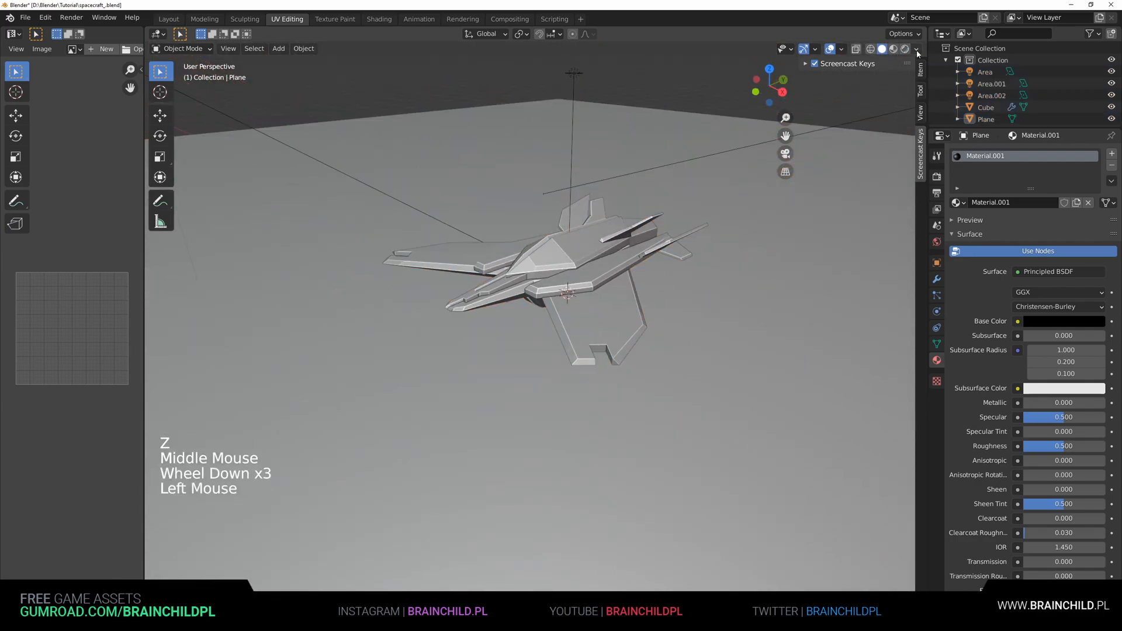
Return the viewport to rendered shading and save the file.
{"action": "left_click", "coordinate": [905, 49]}
{"action": "scroll", "coordinate": [565, 341], "scroll_direction": "up", "scroll_amount": 2}
{"action": "mouse_move", "coordinate": [584, 304]}
{"action": "middle_mouse_down", "text": "shift"}
{"action": "mouse_move", "coordinate": [565, 342]}
{"action": "mouse_move", "coordinate": [614, 283]}
{"action": "middle_mouse_up", "text": "shift"}
{"action": "scroll", "coordinate": [590, 315], "scroll_direction": "down", "scroll_amount": 2}
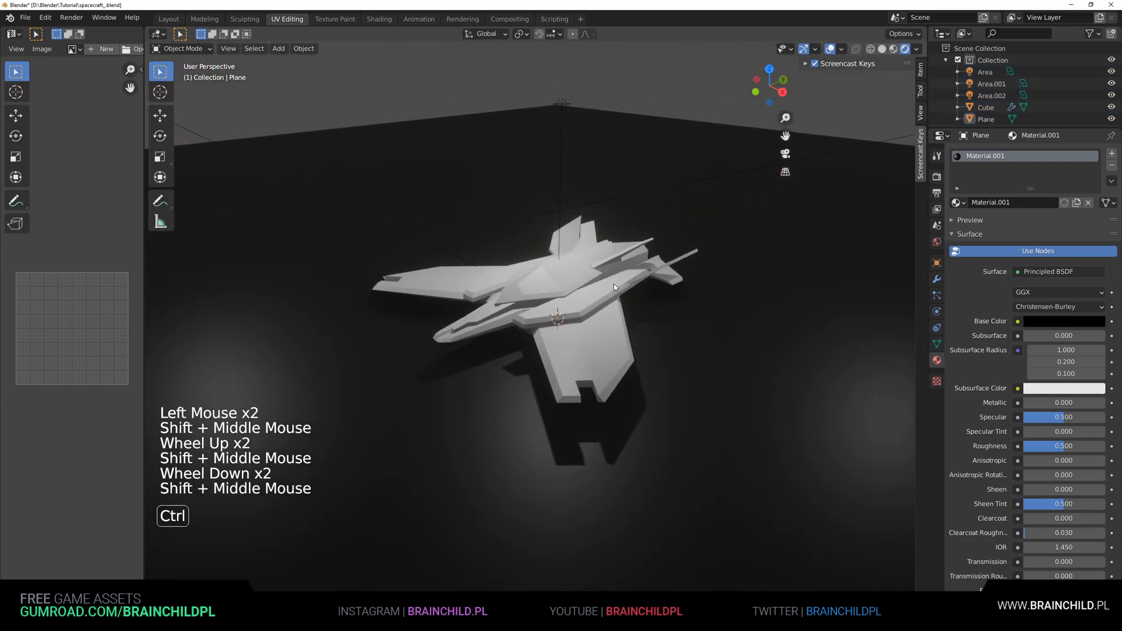
{"action": "key", "text": "ctrl+s"}
Change the spacecraft material's base color to a salmon red and save the file.
{"action": "scroll", "coordinate": [618, 301], "scroll_direction": "up", "scroll_amount": 1}
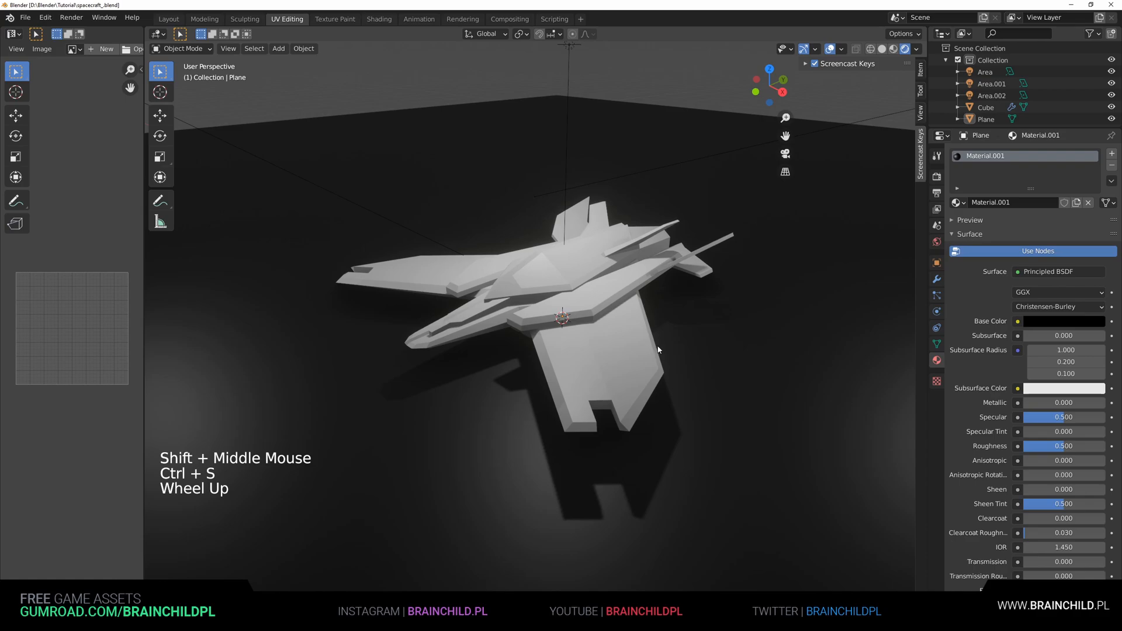
{"action": "left_click", "coordinate": [597, 366]}
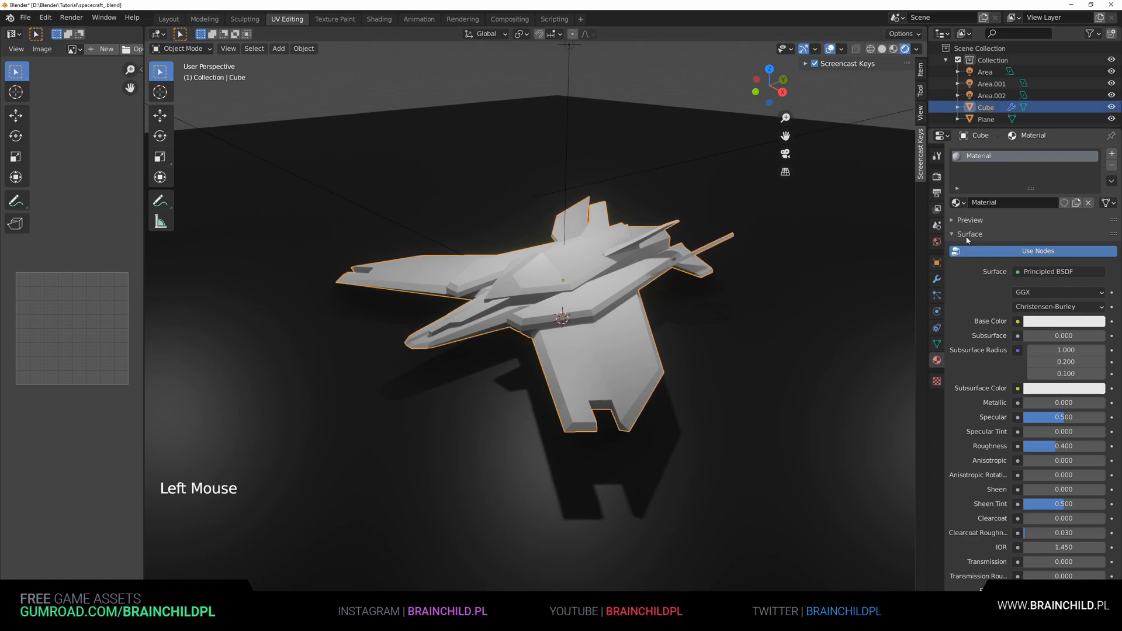
{"action": "left_click", "coordinate": [1074, 321]}
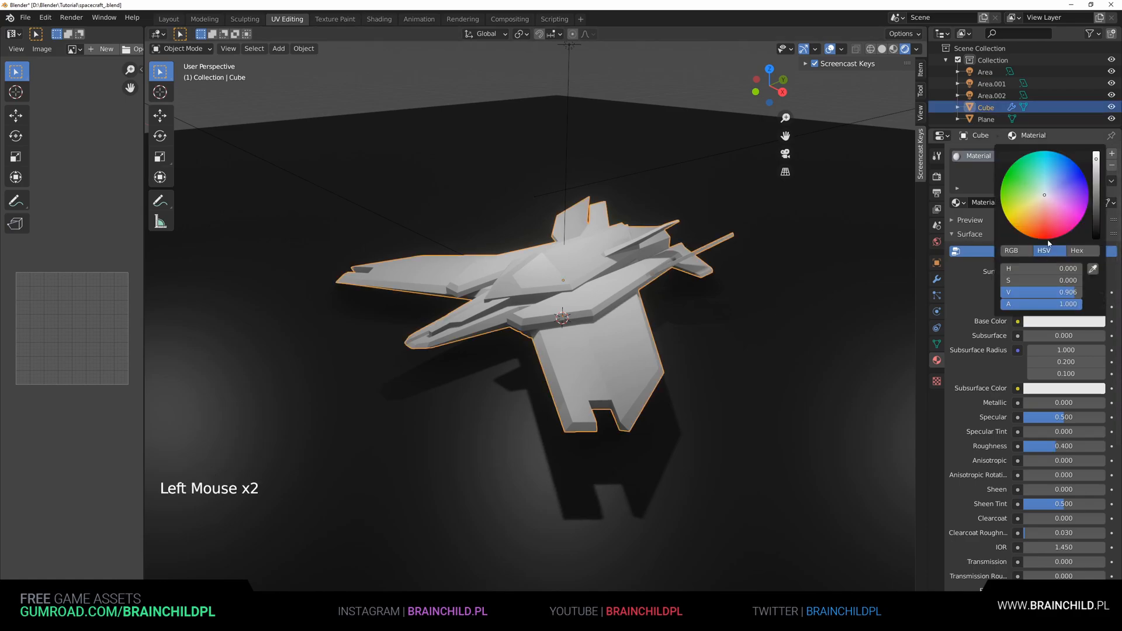
{"action": "left_click", "coordinate": [1040, 222]}
{"action": "left_click_drag", "start_coordinate": [1059, 194], "coordinate": [1051, 220]}
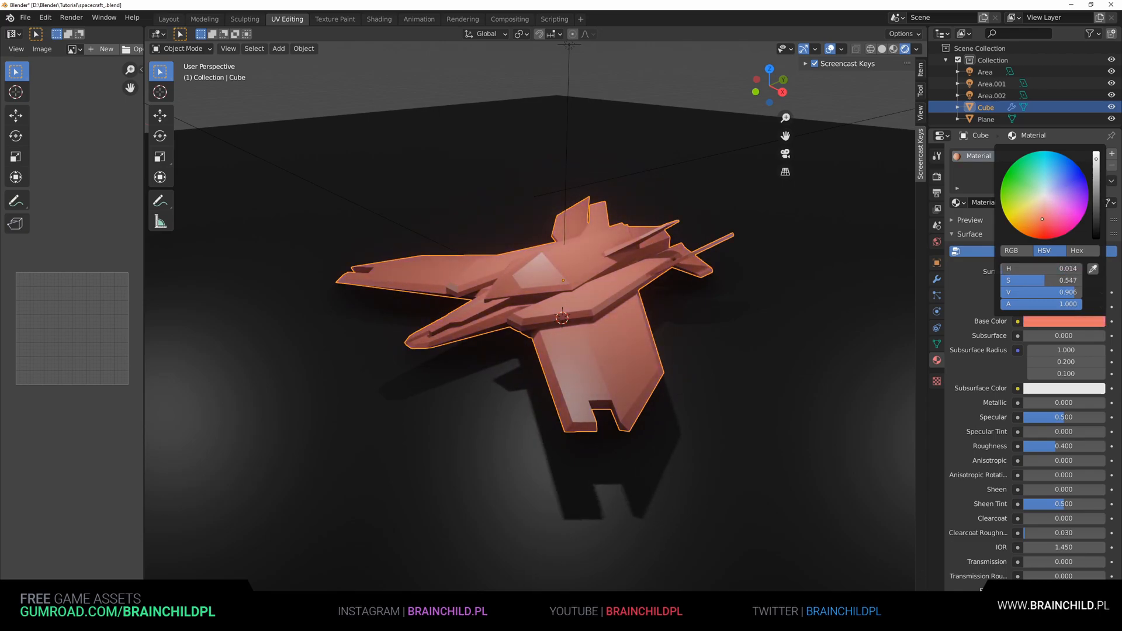
{"action": "middle_click_drag", "start_coordinate": [591, 327], "coordinate": [538, 351], "text": "shift"}
{"action": "scroll", "coordinate": [616, 341], "scroll_direction": "up", "scroll_amount": 2}
{"action": "key", "text": "ctrl+s"}
Select the area light above the spacecraft and set its power to 5077 W.
{"action": "scroll", "coordinate": [616, 341], "scroll_direction": "down", "scroll_amount": 4}
{"action": "scroll", "coordinate": [518, 359], "scroll_direction": "up", "scroll_amount": 4}
{"action": "middle_click_drag", "start_coordinate": [537, 351], "coordinate": [580, 175], "text": "shift"}
{"action": "scroll", "coordinate": [517, 358], "scroll_direction": "up", "scroll_amount": 1}
{"action": "scroll", "coordinate": [543, 315], "scroll_direction": "down", "scroll_amount": 5}
{"action": "scroll", "coordinate": [581, 175], "scroll_direction": "up", "scroll_amount": 1}
{"action": "middle_click_drag", "start_coordinate": [581, 176], "coordinate": [580, 160]}
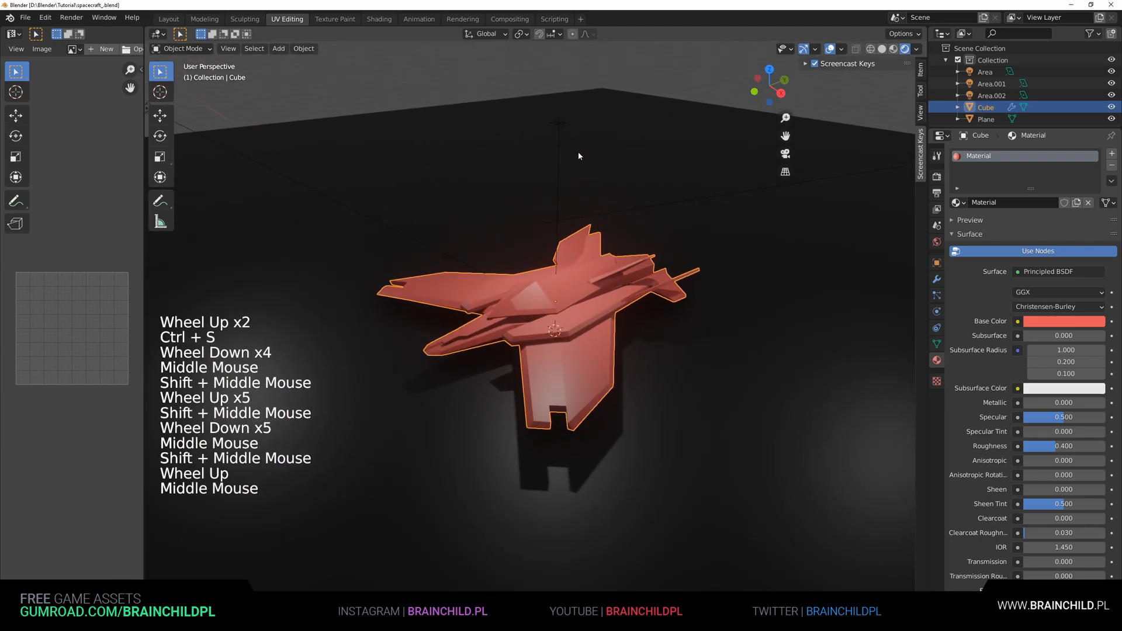
{"action": "left_click", "coordinate": [559, 124]}
{"action": "middle_click_drag", "start_coordinate": [702, 259], "coordinate": [716, 292], "text": "shift"}
{"action": "left_click", "coordinate": [572, 158]}
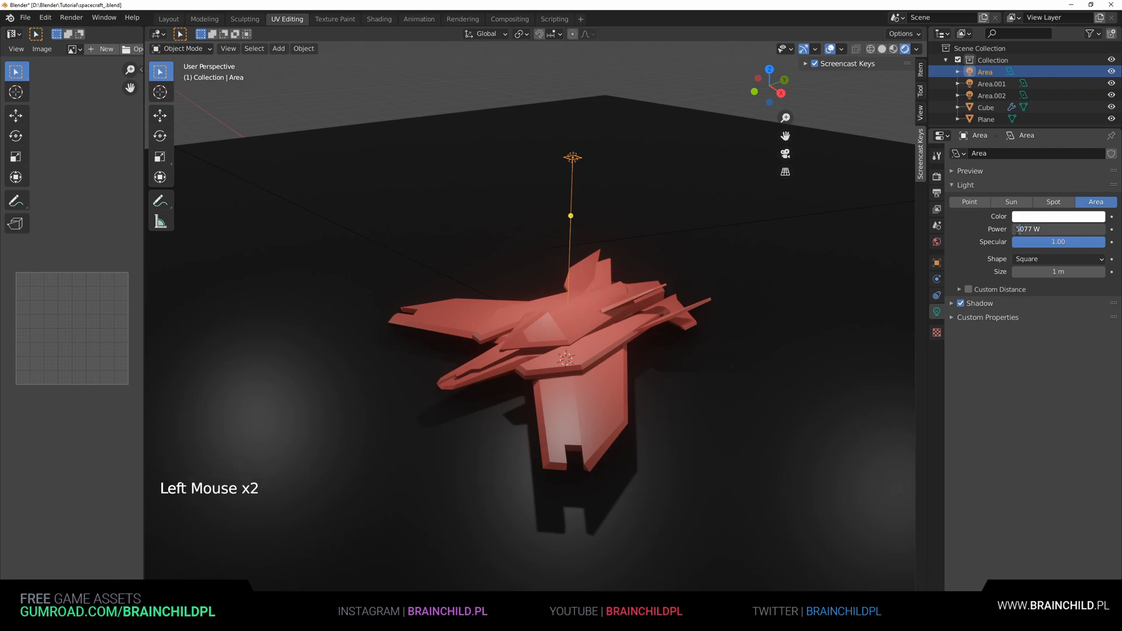
{"action": "key", "text": "Return"}
Raise the overhead area light along the Z axis.
{"action": "middle_click_drag", "start_coordinate": [741, 320], "coordinate": [716, 296]}
{"action": "key", "text": "g"}
{"action": "key", "text": "z"}
{"action": "left_click", "coordinate": [704, 215]}
{"action": "middle_click_drag", "start_coordinate": [704, 215], "coordinate": [738, 241]}
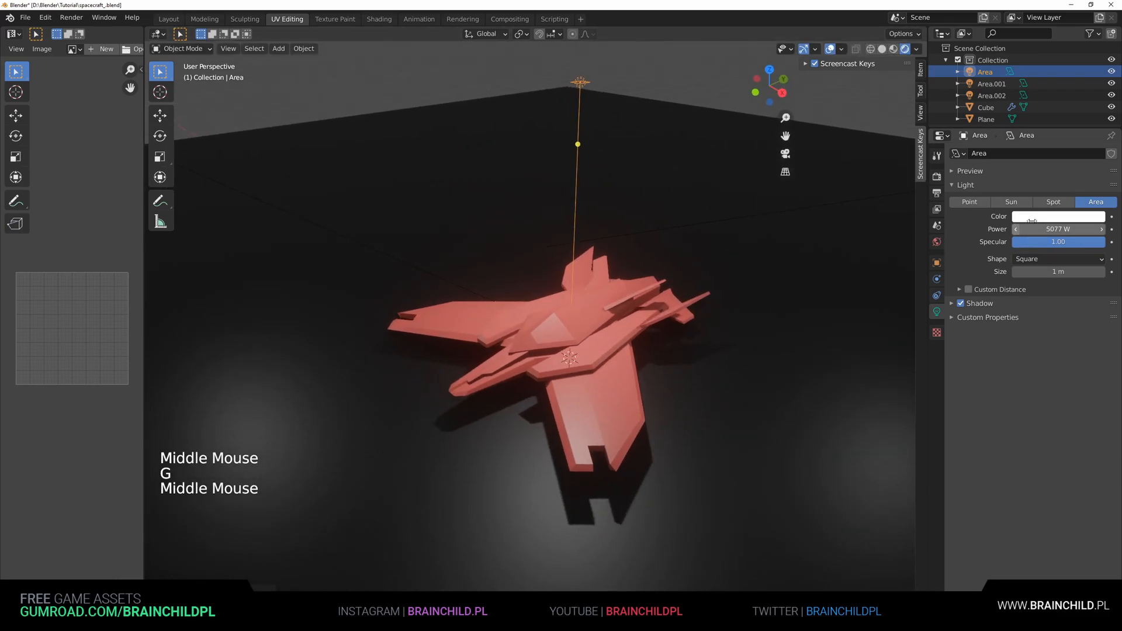
Set the overhead area light's power to 9077 W, adjust its height along Z, and save the file.
{"action": "key", "text": "Delete"}
{"action": "type", "text": "9"}
{"action": "key", "text": "Return"}
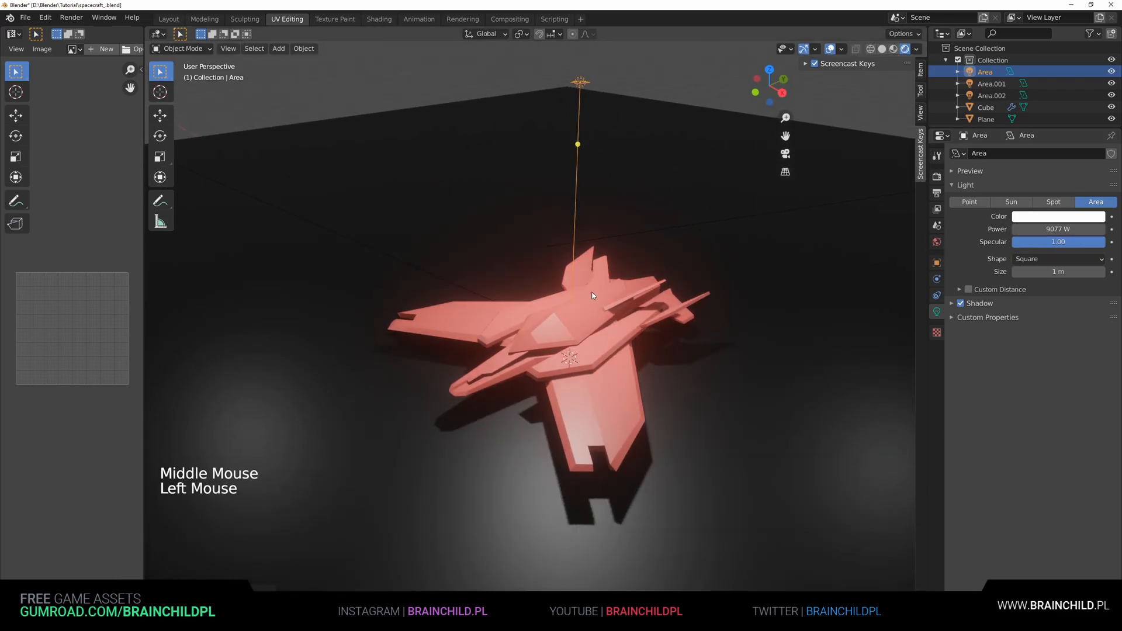
{"action": "key", "text": "g"}
{"action": "key", "text": "z"}
{"action": "left_click", "coordinate": [745, 91]}
{"action": "scroll", "coordinate": [672, 152], "scroll_direction": "down", "scroll_amount": 2}
{"action": "middle_click_drag", "start_coordinate": [672, 152], "coordinate": [615, 320], "text": "shift"}
{"action": "scroll", "coordinate": [647, 236], "scroll_direction": "up", "scroll_amount": 2}
{"action": "key", "text": "ctrl+s"}
{"action": "scroll", "coordinate": [615, 321], "scroll_direction": "up", "scroll_amount": 2}
Set the spacecraft material's specular to 1.000 and roughness to 0.214, and save the file.
{"action": "left_click", "coordinate": [619, 321]}
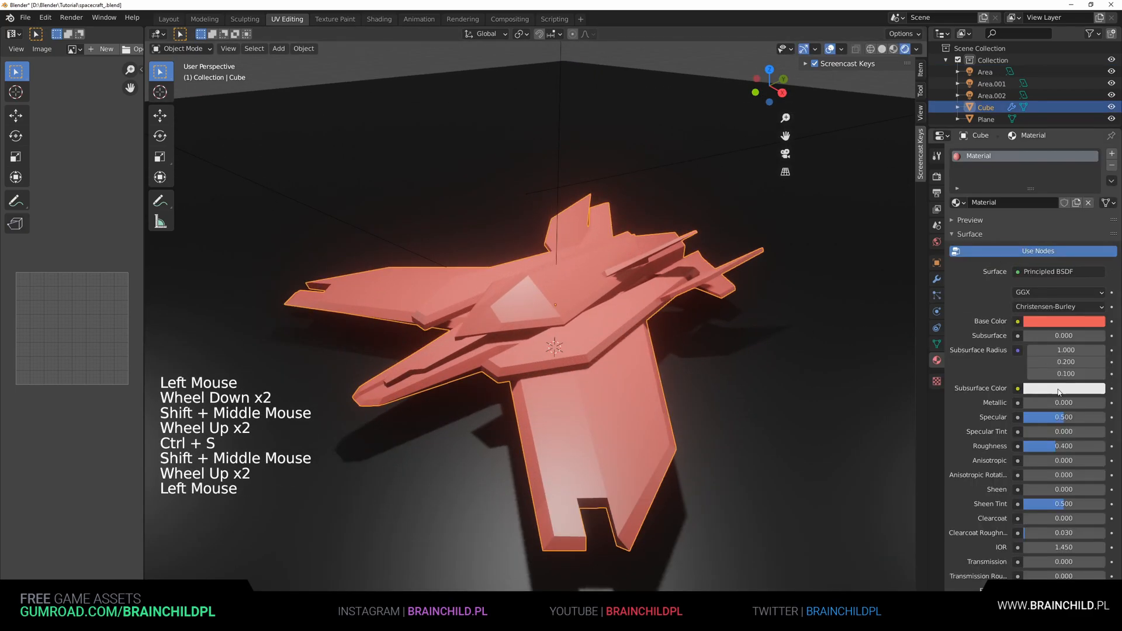
{"action": "mouse_move", "coordinate": [1069, 417]}
{"action": "left_mouse_down"}
{"action": "mouse_move", "coordinate": [1035, 417]}
{"action": "mouse_move", "coordinate": [1049, 417]}
{"action": "mouse_move", "coordinate": [1037, 445]}
{"action": "mouse_move", "coordinate": [1099, 417]}
{"action": "left_mouse_up"}
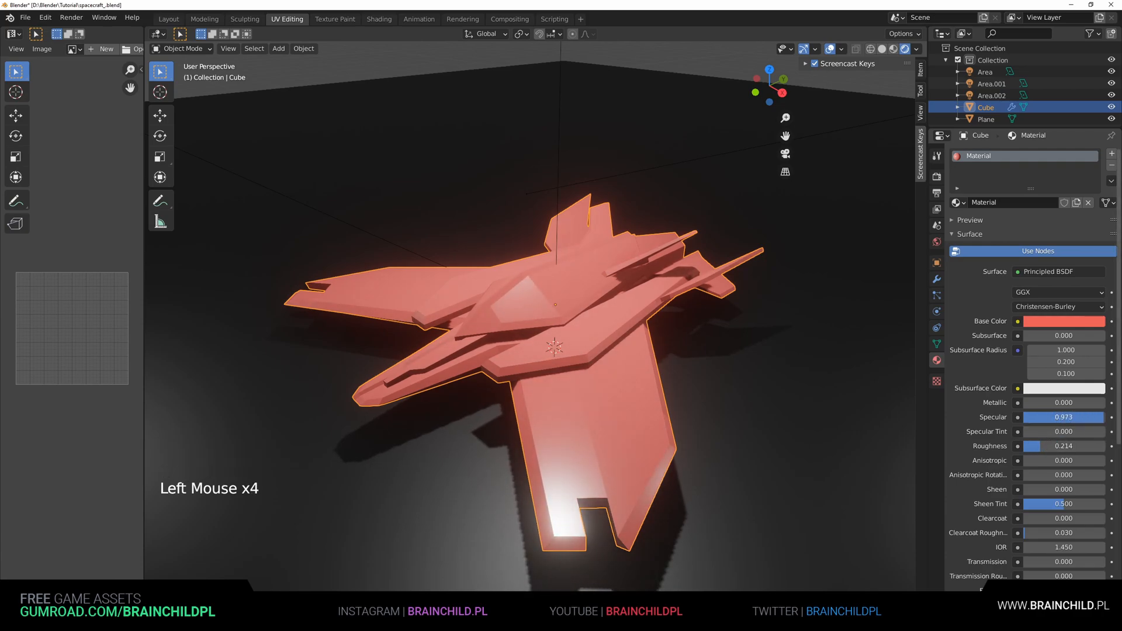
{"action": "scroll", "coordinate": [555, 345], "scroll_direction": "down", "scroll_amount": 3}
{"action": "middle_click_drag", "start_coordinate": [552, 350], "coordinate": [622, 362]}
{"action": "scroll", "coordinate": [558, 301], "scroll_direction": "up", "scroll_amount": 3}
{"action": "key", "text": "ctrl+s"}
Reselect the spacecraft in the viewport and save the file.
{"action": "left_click", "coordinate": [677, 369]}
{"action": "key", "text": "g"}
{"action": "scroll", "coordinate": [689, 349], "scroll_direction": "down", "scroll_amount": 1}
{"action": "scroll", "coordinate": [599, 321], "scroll_direction": "down", "scroll_amount": 2}
{"action": "middle_click_drag", "start_coordinate": [689, 349], "coordinate": [577, 333]}
{"action": "left_click", "coordinate": [598, 320]}
{"action": "scroll", "coordinate": [587, 331], "scroll_direction": "up", "scroll_amount": 1}
{"action": "key", "text": "ctrl+s"}
{"action": "scroll", "coordinate": [608, 346], "scroll_direction": "up", "scroll_amount": 1}
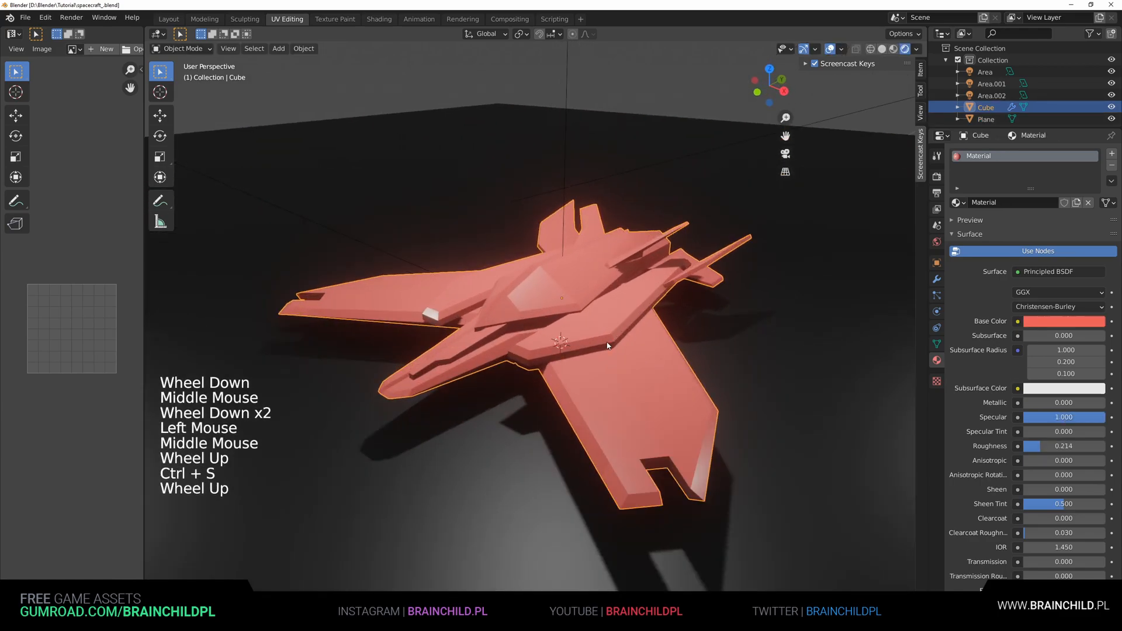
Examine the spacecraft's shape from several angles and enter edit mode on it.
{"action": "middle_click_drag", "start_coordinate": [594, 308], "coordinate": [648, 275]}
{"action": "middle_click_drag", "start_coordinate": [648, 276], "coordinate": [553, 291], "text": "shift"}
{"action": "scroll", "coordinate": [552, 290], "scroll_direction": "up", "scroll_amount": 1}
{"action": "middle_click_drag", "start_coordinate": [622, 290], "coordinate": [607, 295], "text": "shift"}
{"action": "scroll", "coordinate": [607, 295], "scroll_direction": "down", "scroll_amount": 1}
{"action": "middle_click_drag", "start_coordinate": [608, 295], "coordinate": [420, 310]}
{"action": "middle_click_drag", "start_coordinate": [421, 309], "coordinate": [602, 274]}
{"action": "scroll", "coordinate": [468, 275], "scroll_direction": "up", "scroll_amount": 3}
{"action": "key", "text": "Tab"}
{"action": "key", "text": "Tab"}
{"action": "scroll", "coordinate": [502, 260], "scroll_direction": "down", "scroll_amount": 3}
{"action": "key", "text": "Tab"}
{"action": "scroll", "coordinate": [534, 335], "scroll_direction": "up", "scroll_amount": 2}
{"action": "scroll", "coordinate": [561, 275], "scroll_direction": "down", "scroll_amount": 2}
Try to scale the end faces of the spacecraft's wing along the Z axis.
{"action": "key", "text": "s"}
{"action": "left_click", "coordinate": [584, 251], "text": "shift"}
{"action": "key", "text": "s"}
{"action": "key", "text": "z"}
{"action": "key", "text": "g"}
{"action": "key", "text": "ctrl+z"}
{"action": "key", "text": "s"}
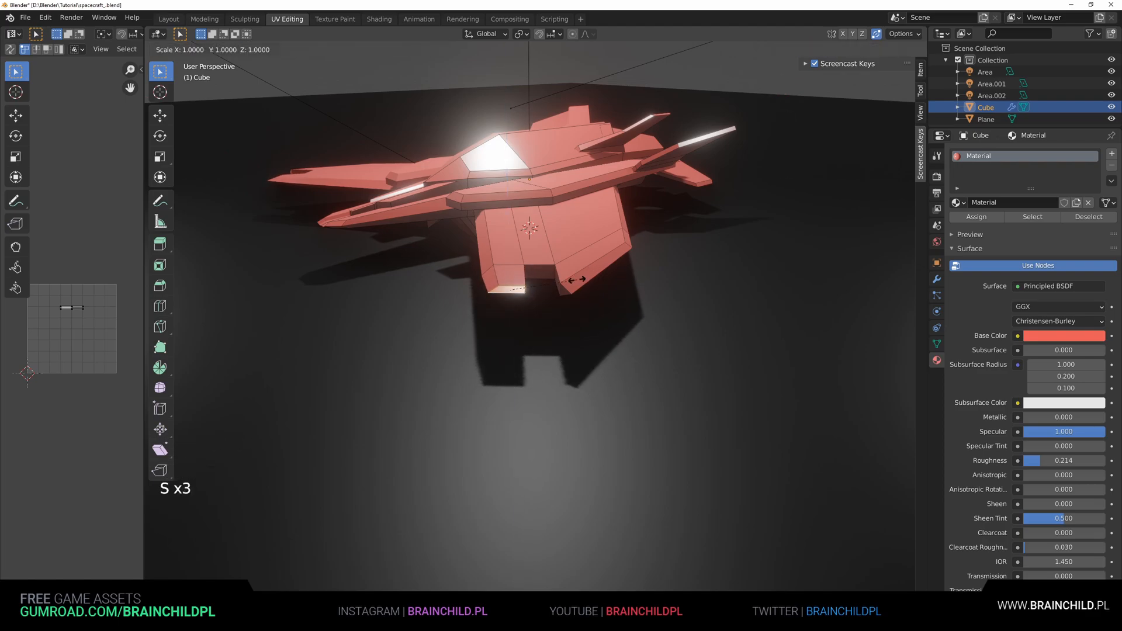
Select the whole connected wing, flatten it to about 0.54 scale along Z, and leave edit mode.
{"action": "scroll", "coordinate": [561, 279], "scroll_direction": "down", "scroll_amount": 1}
{"action": "middle_click_drag", "start_coordinate": [560, 279], "coordinate": [575, 308]}
{"action": "scroll", "coordinate": [575, 308], "scroll_direction": "up", "scroll_amount": 2}
{"action": "key", "text": "l"}
{"action": "key", "text": "s"}
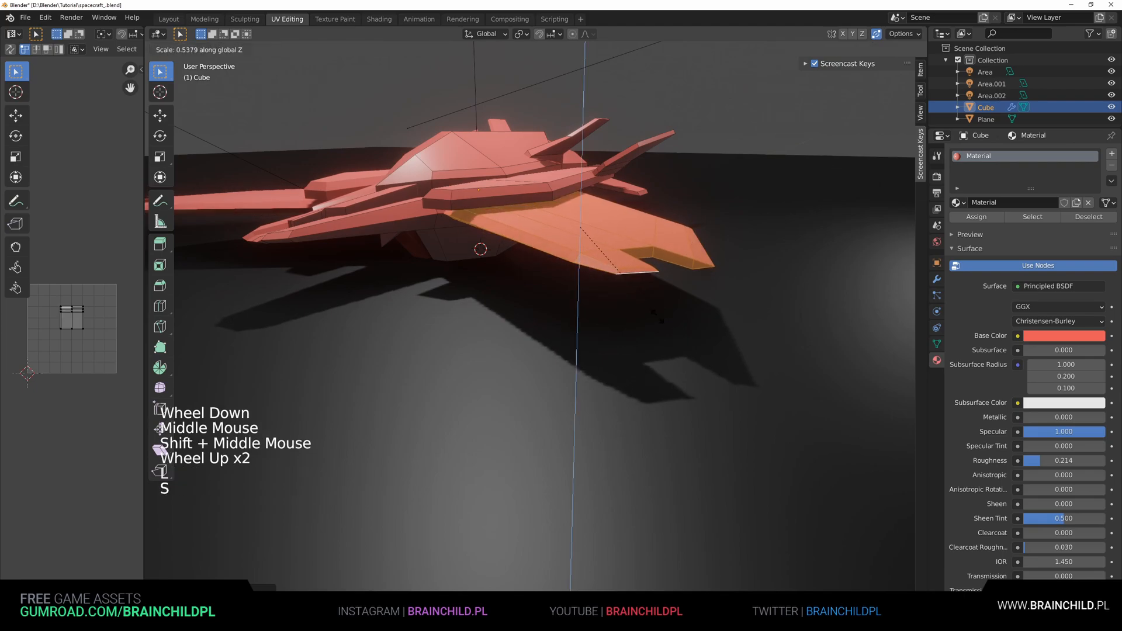
{"action": "key", "text": "Tab"}
Examine the spacecraft's flattened wings and overall lighting from several angles.
{"action": "scroll", "coordinate": [648, 318], "scroll_direction": "down", "scroll_amount": 5}
{"action": "middle_click_drag", "start_coordinate": [649, 318], "coordinate": [626, 363]}
{"action": "scroll", "coordinate": [573, 332], "scroll_direction": "up", "scroll_amount": 2, "text": "shift"}
{"action": "scroll", "coordinate": [572, 333], "scroll_direction": "down", "scroll_amount": 1, "text": "shift"}
{"action": "middle_click_drag", "start_coordinate": [572, 333], "coordinate": [565, 328], "text": "shift"}
{"action": "scroll", "coordinate": [538, 301], "scroll_direction": "up", "scroll_amount": 4}
{"action": "left_click", "coordinate": [479, 248]}
{"action": "middle_click_drag", "start_coordinate": [472, 242], "coordinate": [543, 336], "text": "shift"}
{"action": "middle_click_drag", "start_coordinate": [543, 336], "coordinate": [507, 356]}
{"action": "middle_click_drag", "start_coordinate": [507, 355], "coordinate": [580, 347], "text": "shift"}
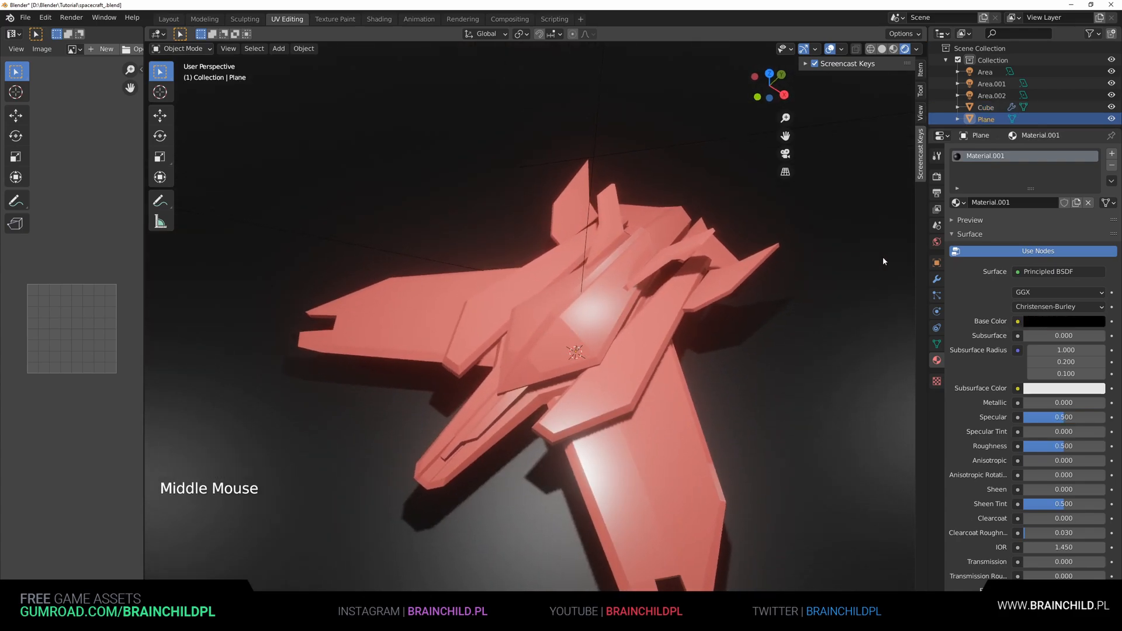
Assign an image texture to the world background color and load an HDR image from the HDRs folder.
{"action": "left_click", "coordinate": [937, 242]}
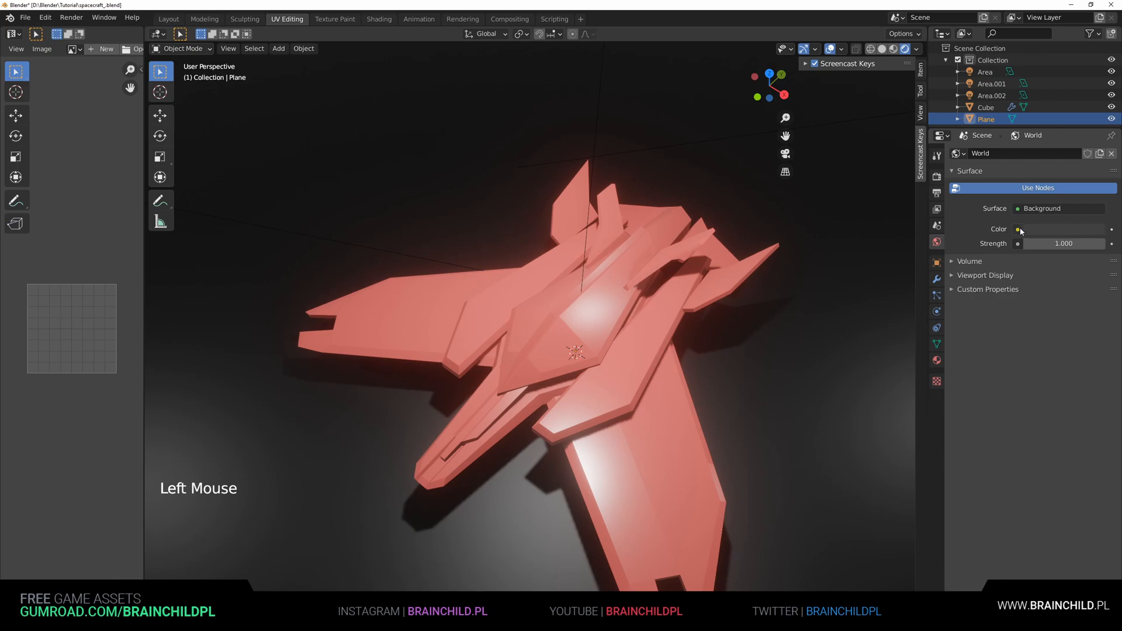
{"action": "left_click", "coordinate": [1019, 230]}
{"action": "left_click", "coordinate": [783, 307]}
{"action": "left_click", "coordinate": [1081, 243]}
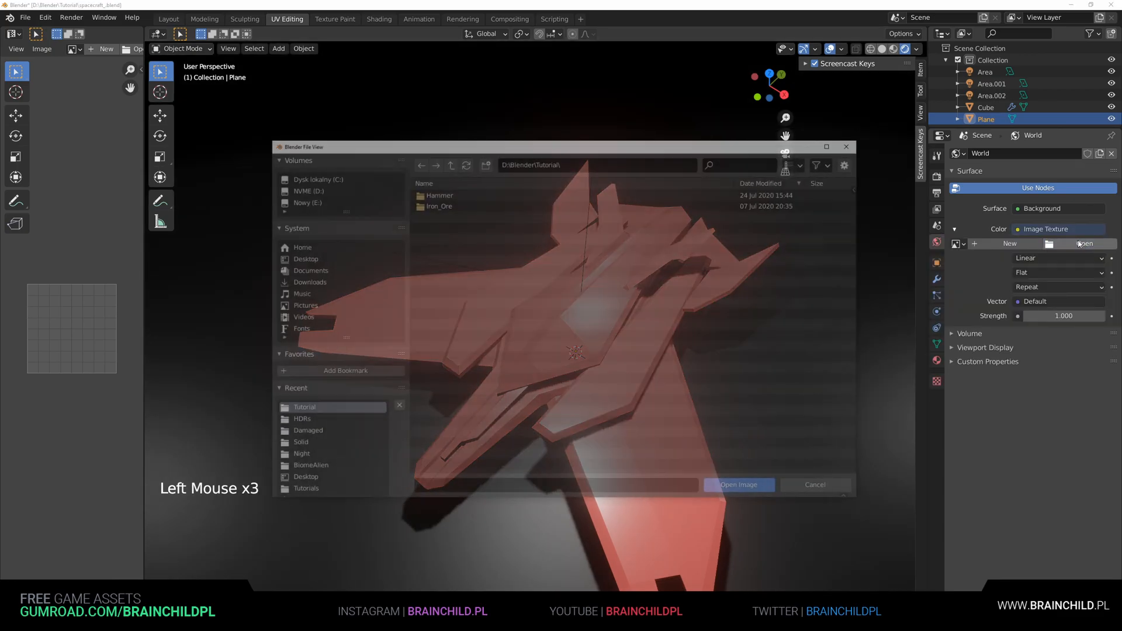
{"action": "double_click", "coordinate": [459, 238]}
{"action": "scroll", "coordinate": [539, 291], "scroll_direction": "down", "scroll_amount": 1}
{"action": "middle_click_drag", "start_coordinate": [552, 281], "coordinate": [533, 253]}
Try wobbly_bridge_2k.hdr and quarry_02_2k.hdr as the world background image.
{"action": "left_click", "coordinate": [1100, 243]}
{"action": "double_click", "coordinate": [464, 201]}
{"action": "scroll", "coordinate": [678, 274], "scroll_direction": "up", "scroll_amount": 1}
{"action": "middle_click_drag", "start_coordinate": [686, 309], "coordinate": [693, 272], "text": "shift"}
{"action": "left_click", "coordinate": [1100, 247]}
{"action": "double_click", "coordinate": [455, 421]}
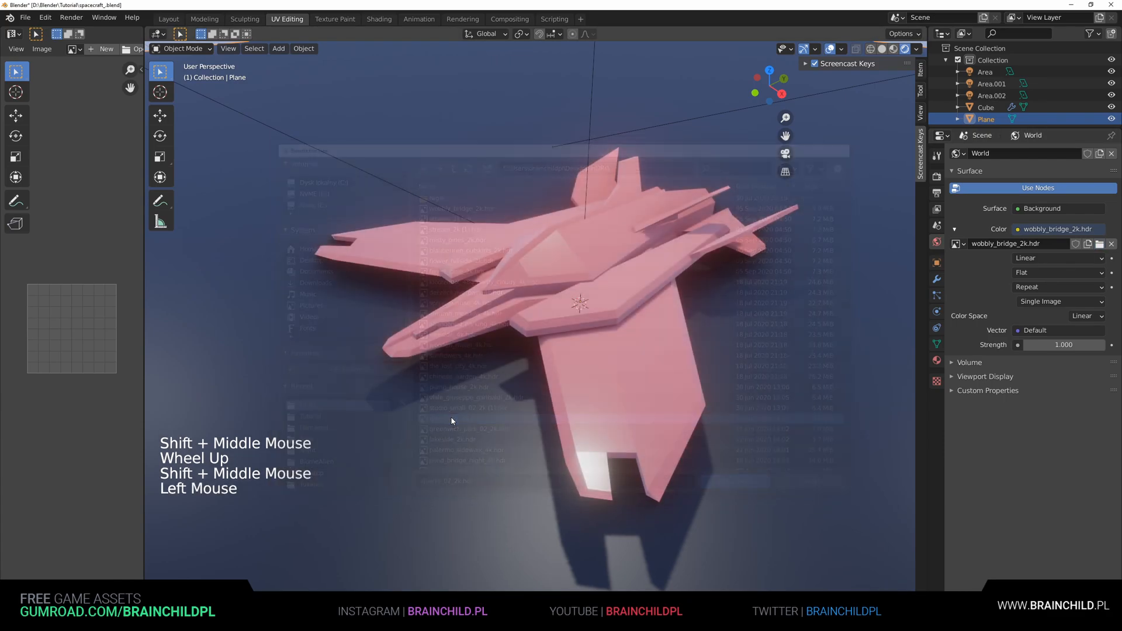
Try pump_house_2k.hdr and studio_small_02_2k.hdr as the world background image.
{"action": "left_click", "coordinate": [1099, 245]}
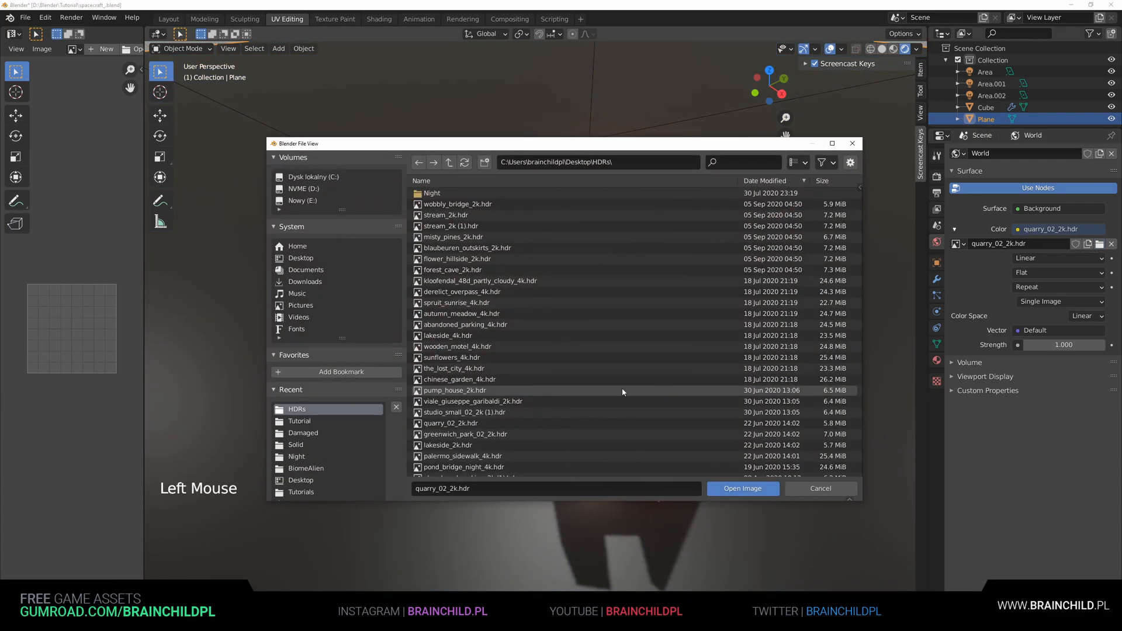
{"action": "double_click", "coordinate": [463, 391]}
{"action": "middle_click_drag", "start_coordinate": [579, 318], "coordinate": [578, 301]}
{"action": "scroll", "coordinate": [587, 309], "scroll_direction": "down", "scroll_amount": 1}
{"action": "left_click", "coordinate": [1100, 244]}
{"action": "scroll", "coordinate": [479, 409], "scroll_direction": "down", "scroll_amount": 1}
{"action": "left_click", "coordinate": [479, 455]}
{"action": "double_click", "coordinate": [479, 456]}
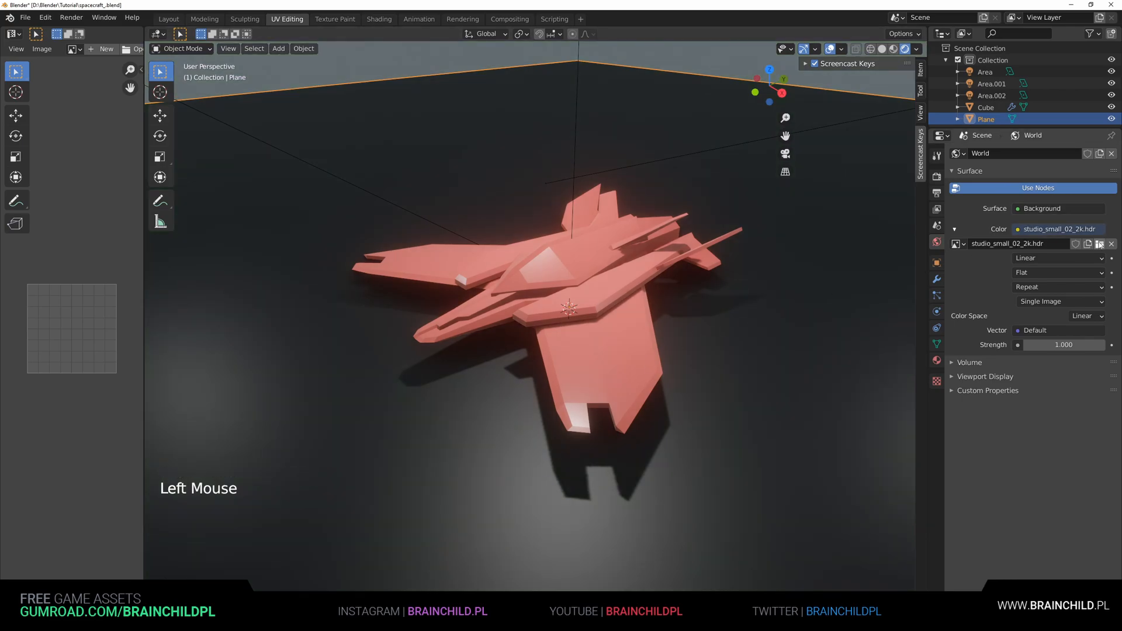
Load lakeside_2k.hdr as the world background image and save the file.
{"action": "left_click", "coordinate": [1099, 244]}
{"action": "scroll", "coordinate": [559, 387], "scroll_direction": "down", "scroll_amount": 1}
{"action": "left_click", "coordinate": [532, 415]}
{"action": "double_click", "coordinate": [532, 415]}
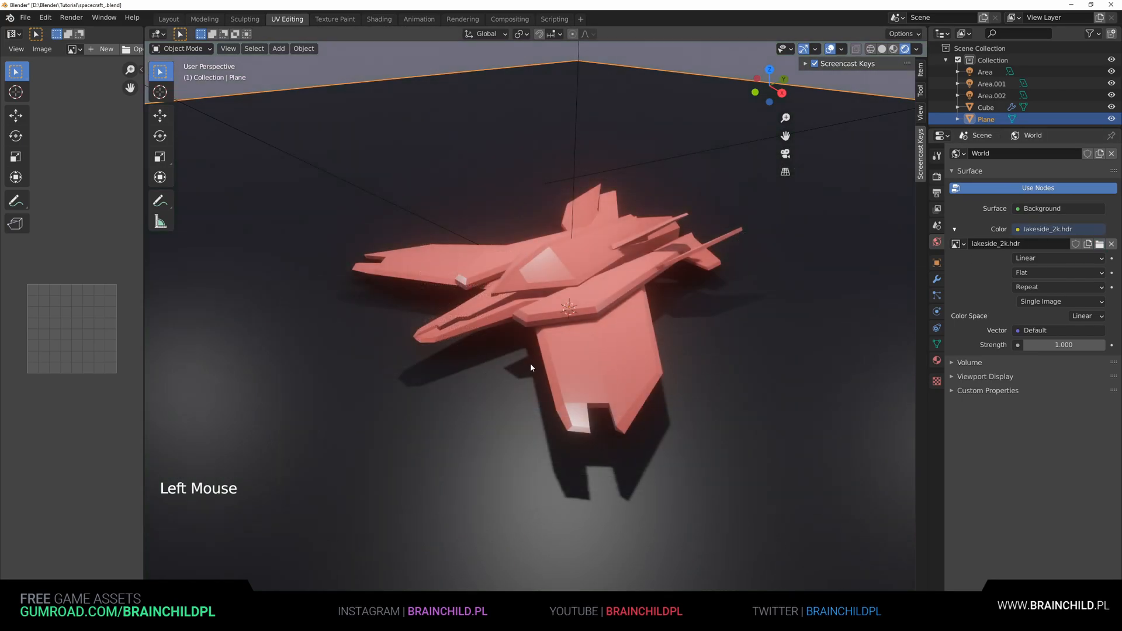
{"action": "scroll", "coordinate": [530, 367], "scroll_direction": "up", "scroll_amount": 1}
{"action": "key", "text": "ctrl+s"}
{"action": "scroll", "coordinate": [538, 363], "scroll_direction": "up", "scroll_amount": 2}
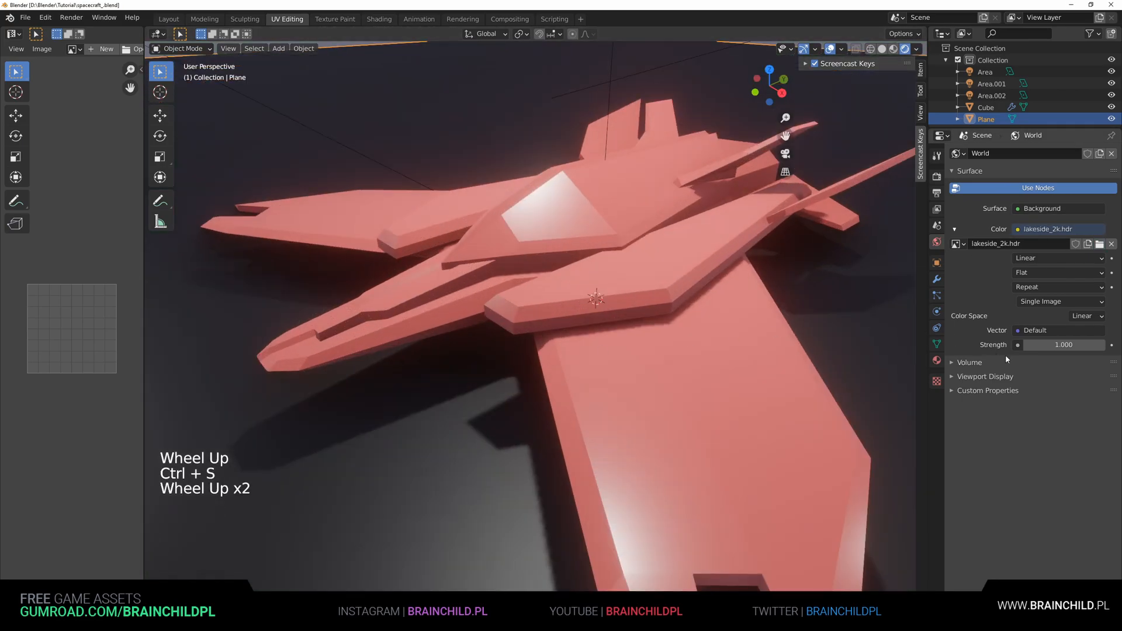
Set the scene's color management exposure to 1.039 and gamma to 0.632, and save the file.
{"action": "left_click", "coordinate": [937, 176]}
{"action": "scroll", "coordinate": [1030, 425], "scroll_direction": "down", "scroll_amount": 6}
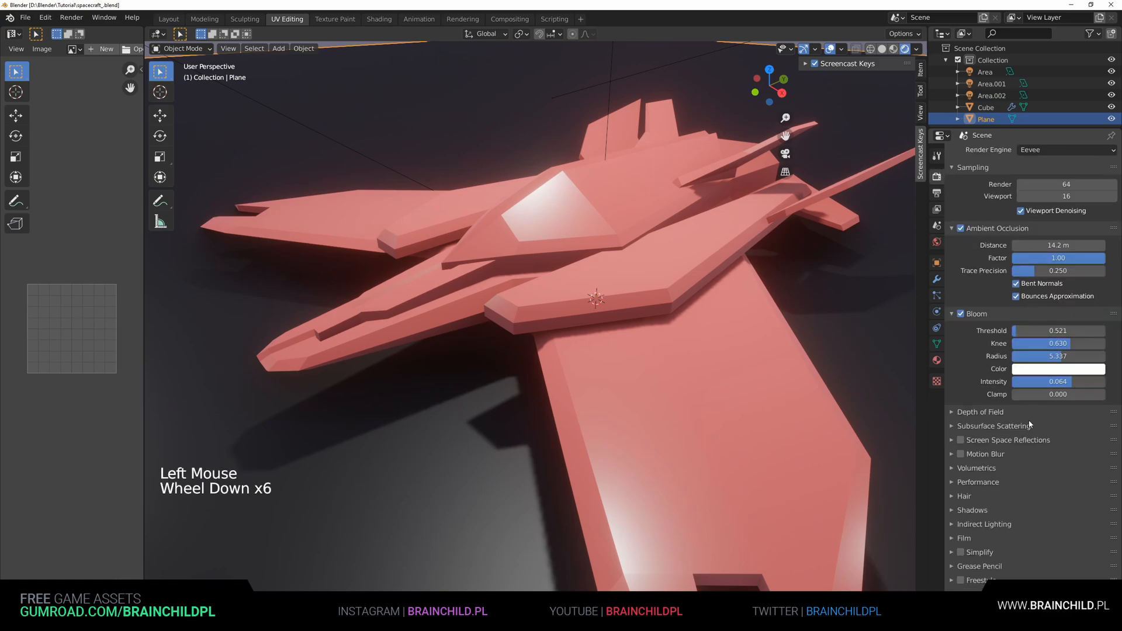
{"action": "left_click", "coordinate": [1051, 594]}
{"action": "scroll", "coordinate": [1063, 532], "scroll_direction": "down", "scroll_amount": 9}
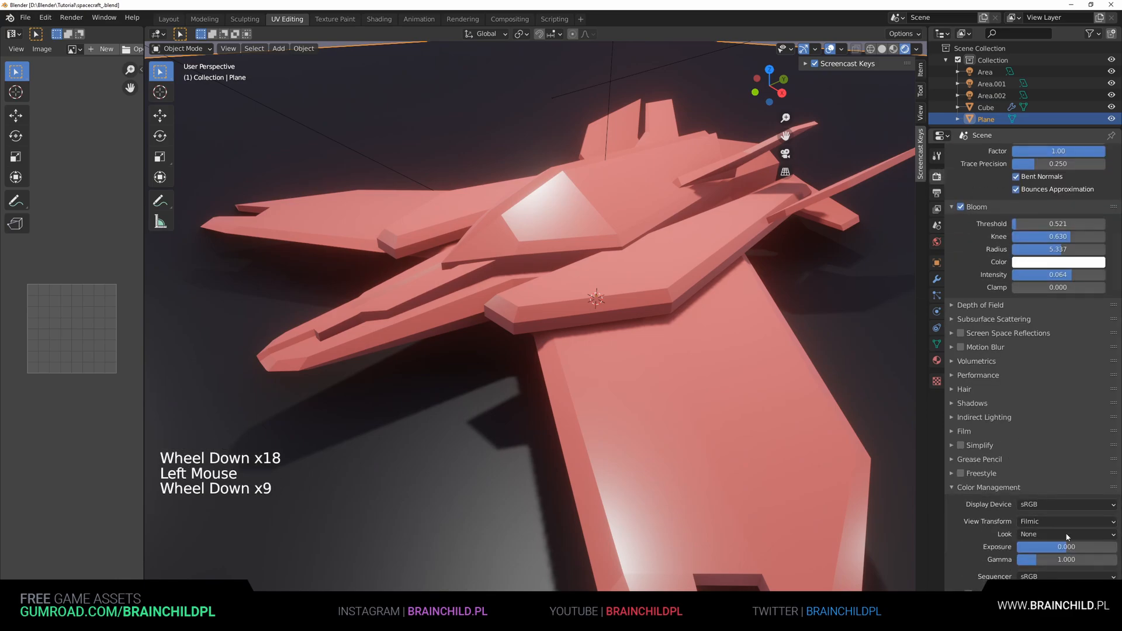
{"action": "left_click_drag", "start_coordinate": [1066, 546], "coordinate": [1042, 559]}
{"action": "scroll", "coordinate": [654, 345], "scroll_direction": "down", "scroll_amount": 6}
{"action": "mouse_move", "coordinate": [655, 345]}
{"action": "middle_mouse_down", "text": "shift"}
{"action": "mouse_move", "coordinate": [670, 353]}
{"action": "mouse_move", "coordinate": [648, 342]}
{"action": "middle_mouse_up", "text": "shift"}
{"action": "scroll", "coordinate": [670, 353], "scroll_direction": "up", "scroll_amount": 3}
{"action": "key", "text": "ctrl+s"}
{"action": "middle_click_drag", "start_coordinate": [648, 342], "coordinate": [627, 331]}
{"action": "key", "text": "ctrl+s"}
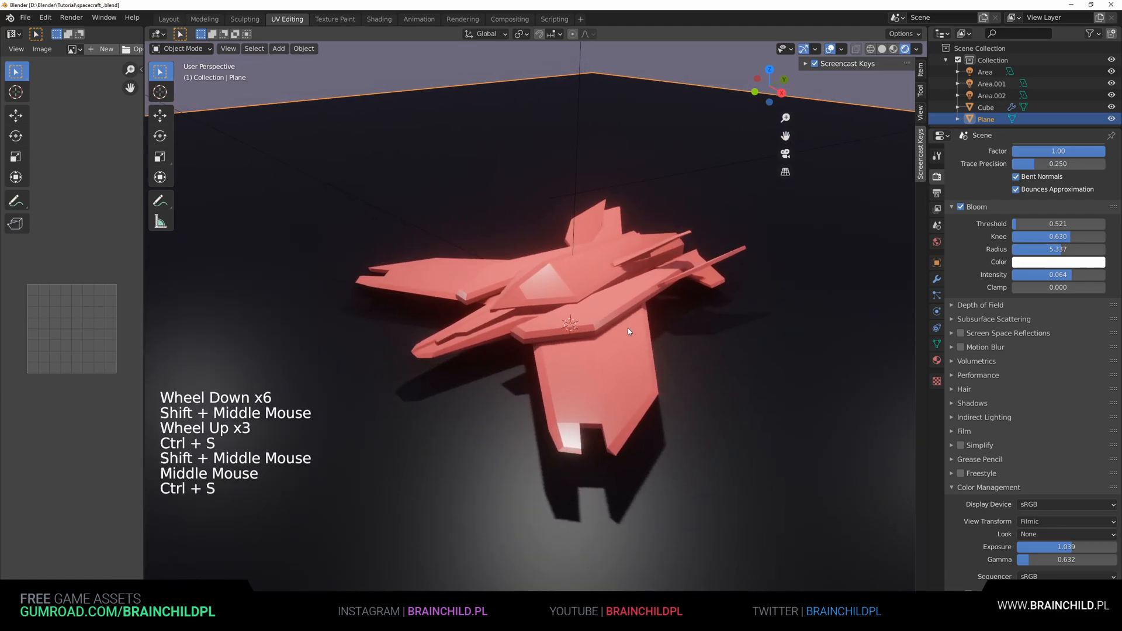
{"action": "middle_click_drag", "start_coordinate": [630, 321], "coordinate": [529, 310]}
{"action": "scroll", "coordinate": [539, 302], "scroll_direction": "up", "scroll_amount": 2}
{"action": "mouse_move", "coordinate": [529, 309]}
{"action": "middle_mouse_down", "text": "shift"}
{"action": "mouse_move", "coordinate": [518, 323]}
{"action": "mouse_move", "coordinate": [637, 311]}
{"action": "mouse_move", "coordinate": [489, 292]}
{"action": "mouse_move", "coordinate": [617, 320]}
{"action": "mouse_move", "coordinate": [509, 320]}
{"action": "middle_mouse_up", "text": "shift"}
{"action": "scroll", "coordinate": [520, 319], "scroll_direction": "down", "scroll_amount": 2}
{"action": "left_click", "coordinate": [489, 292]}
{"action": "key", "text": "Tab"}
{"action": "key", "text": "Tab"}
{"action": "scroll", "coordinate": [575, 306], "scroll_direction": "up", "scroll_amount": 1}
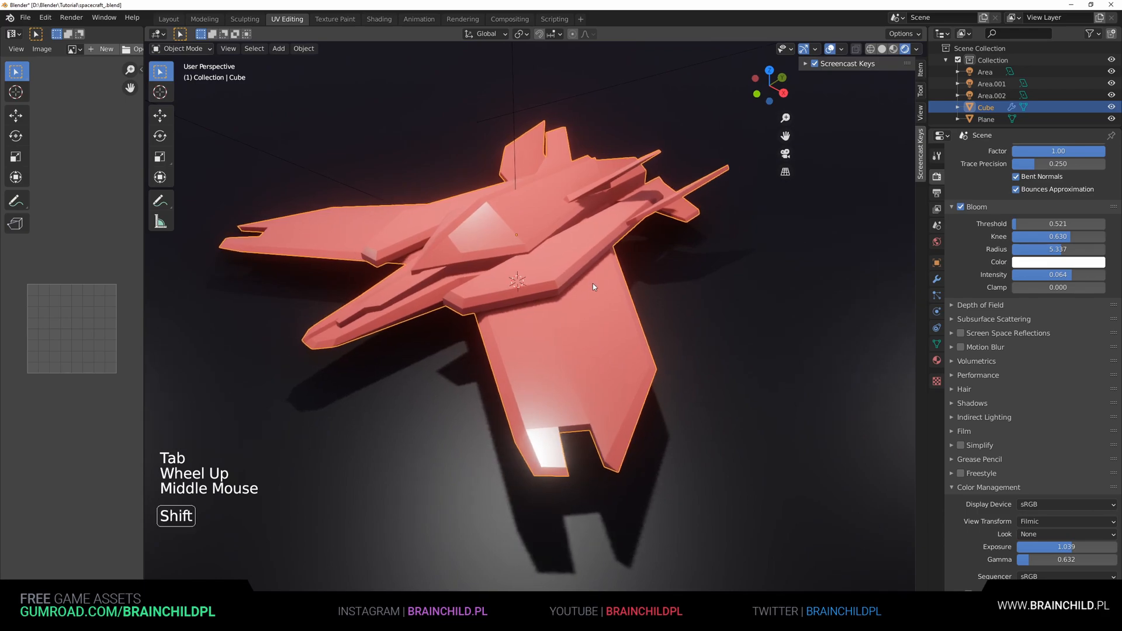
Select the ground plane in Object Mode and hide it.
{"action": "middle_click_drag", "start_coordinate": [634, 242], "coordinate": [625, 331], "text": "shift"}
{"action": "scroll", "coordinate": [526, 324], "scroll_direction": "up", "scroll_amount": 2}
{"action": "left_click", "coordinate": [463, 313]}
{"action": "key", "text": "Tab"}
{"action": "key", "text": "2"}
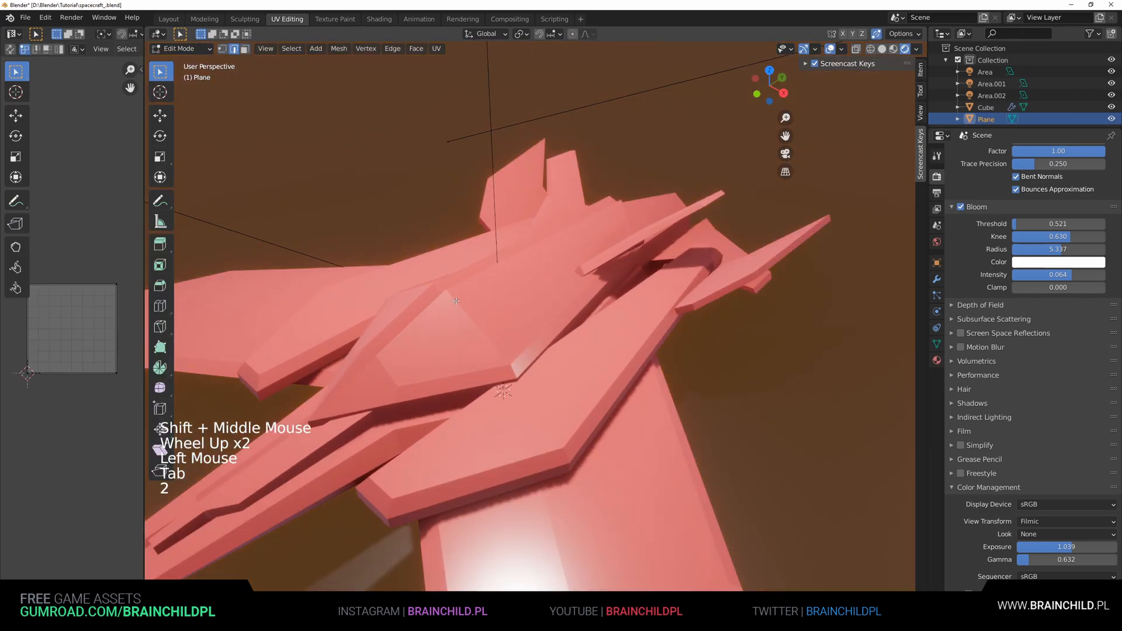
{"action": "key", "text": "Tab"}
{"action": "left_click", "coordinate": [660, 329]}
{"action": "key", "text": "Tab"}
{"action": "left_click", "coordinate": [660, 330]}
{"action": "scroll", "coordinate": [660, 330], "scroll_direction": "down", "scroll_amount": 5}
{"action": "key", "text": "Tab"}
{"action": "left_click", "coordinate": [660, 329]}
{"action": "scroll", "coordinate": [661, 330], "scroll_direction": "up", "scroll_amount": 1}
{"action": "key", "text": "h"}
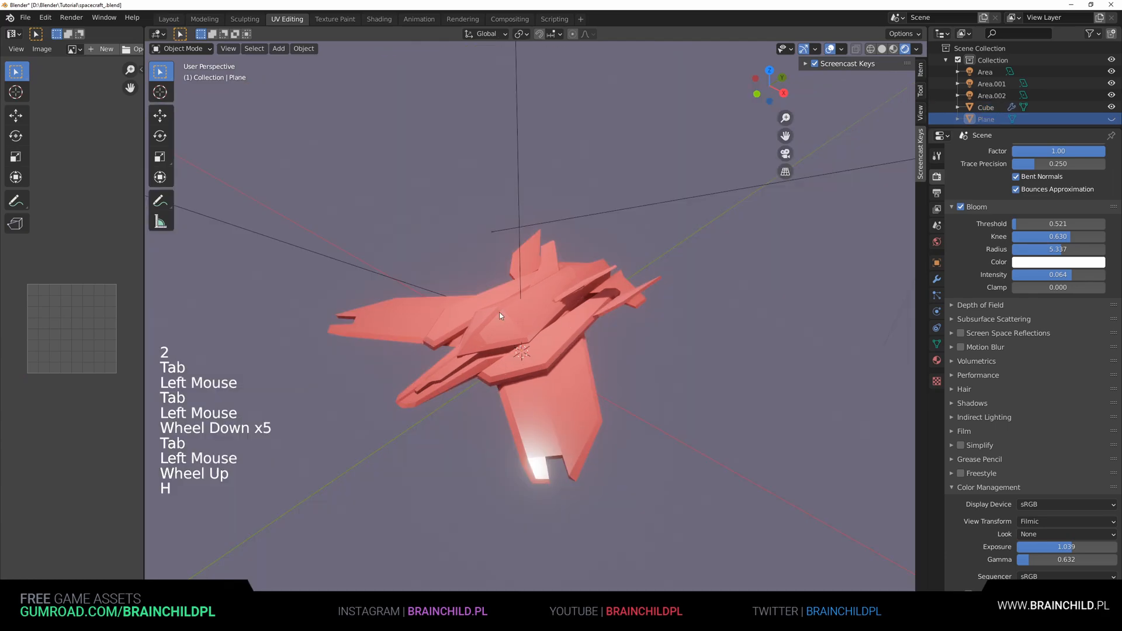
Select the upper faces of the spacecraft's cockpit canopy in Edit Mode and scale them along the Z axis.
{"action": "left_click", "coordinate": [509, 314]}
{"action": "scroll", "coordinate": [509, 313], "scroll_direction": "up", "scroll_amount": 2}
{"action": "key", "text": "Tab"}
{"action": "key", "text": "2"}
{"action": "left_click", "coordinate": [508, 314]}
{"action": "scroll", "coordinate": [508, 314], "scroll_direction": "up", "scroll_amount": 2}
{"action": "middle_click_drag", "start_coordinate": [509, 314], "coordinate": [590, 280]}
{"action": "key", "text": "ctrl+r"}
{"action": "left_click", "coordinate": [566, 248], "text": "shift"}
{"action": "left_click", "coordinate": [580, 268], "text": "shift"}
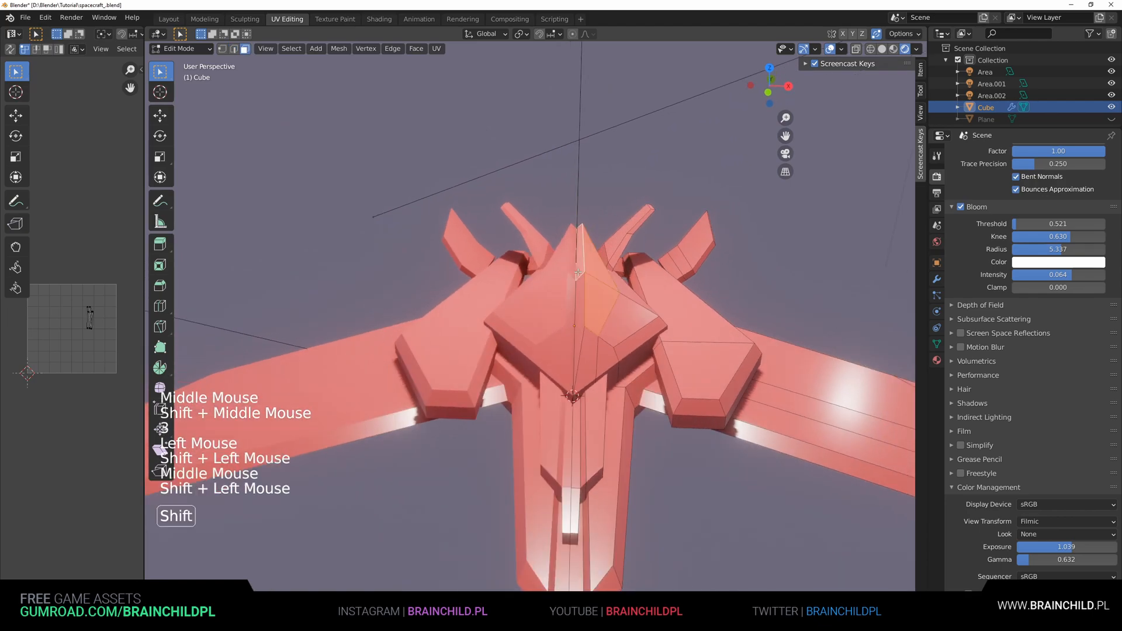
{"action": "left_click", "coordinate": [580, 310], "text": "shift"}
{"action": "key", "text": "s"}
{"action": "key", "text": "z"}
{"action": "left_click", "coordinate": [707, 289]}
{"action": "middle_click_drag", "start_coordinate": [707, 289], "coordinate": [660, 245]}
{"action": "key", "text": "s"}
{"action": "key", "text": "z"}
{"action": "left_click", "coordinate": [605, 244]}
Move a vertex at the front of the cockpit canopy along the Z axis and return to Object Mode.
{"action": "middle_click_drag", "start_coordinate": [464, 270], "coordinate": [499, 309]}
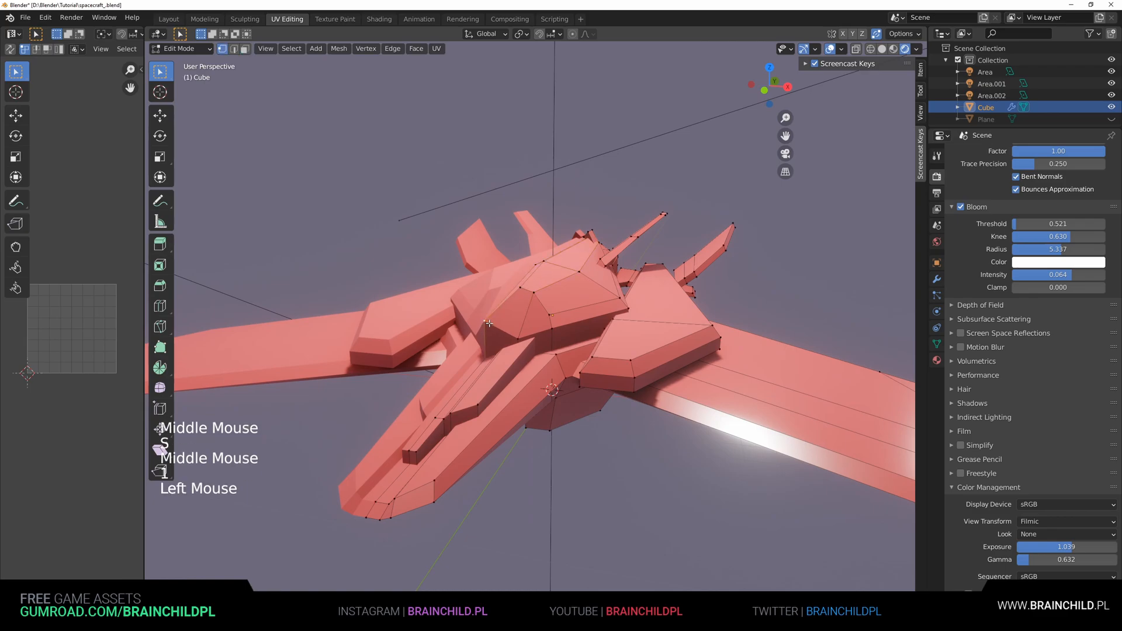
{"action": "key", "text": "g"}
{"action": "key", "text": "z"}
{"action": "middle_click_drag", "start_coordinate": [489, 347], "coordinate": [636, 325]}
{"action": "key", "text": "Tab"}
{"action": "scroll", "coordinate": [503, 356], "scroll_direction": "down", "scroll_amount": 4}
{"action": "scroll", "coordinate": [603, 340], "scroll_direction": "up", "scroll_amount": 2}
{"action": "middle_click_drag", "start_coordinate": [636, 324], "coordinate": [591, 316], "text": "shift"}
{"action": "scroll", "coordinate": [567, 319], "scroll_direction": "up", "scroll_amount": 2}
{"action": "left_click", "coordinate": [566, 318]}
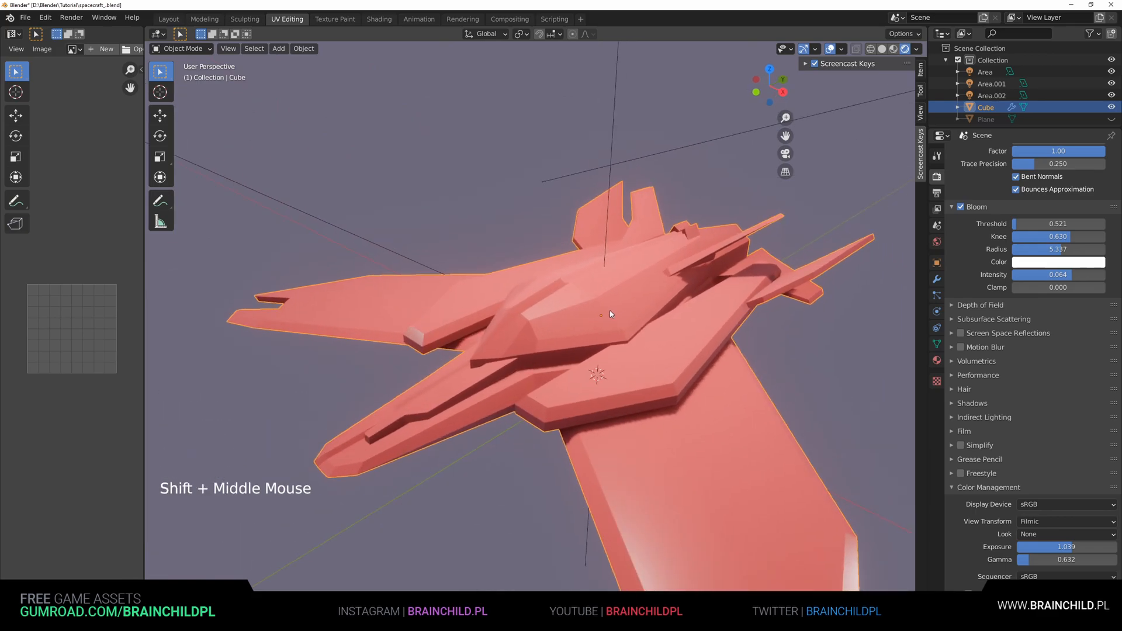
{"action": "middle_click_drag", "start_coordinate": [666, 265], "coordinate": [606, 289], "text": "shift"}
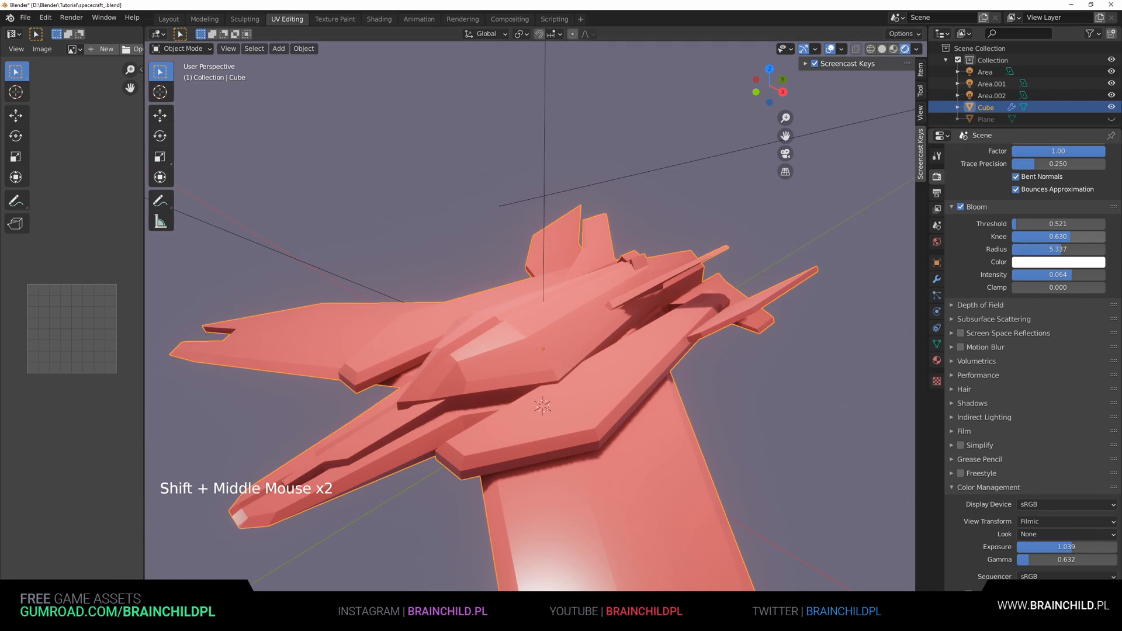
Duplicate the outer faces of the spacecraft's rear stabilizer, rotate the copy and place it as an overlapping panel at the stabilizer's tip.
{"action": "middle_click_drag", "start_coordinate": [497, 347], "coordinate": [462, 307]}
{"action": "mouse_move", "coordinate": [558, 280]}
{"action": "middle_mouse_down"}
{"action": "mouse_move", "coordinate": [519, 292]}
{"action": "mouse_move", "coordinate": [541, 289]}
{"action": "middle_mouse_up"}
{"action": "mouse_move", "coordinate": [552, 289]}
{"action": "middle_mouse_down"}
{"action": "mouse_move", "coordinate": [545, 307]}
{"action": "mouse_move", "coordinate": [558, 289]}
{"action": "middle_mouse_up"}
{"action": "middle_click_drag", "start_coordinate": [542, 311], "coordinate": [553, 295], "text": "shift"}
{"action": "scroll", "coordinate": [553, 295], "scroll_direction": "up", "scroll_amount": 1}
{"action": "left_click", "coordinate": [499, 347]}
{"action": "key", "text": "Tab"}
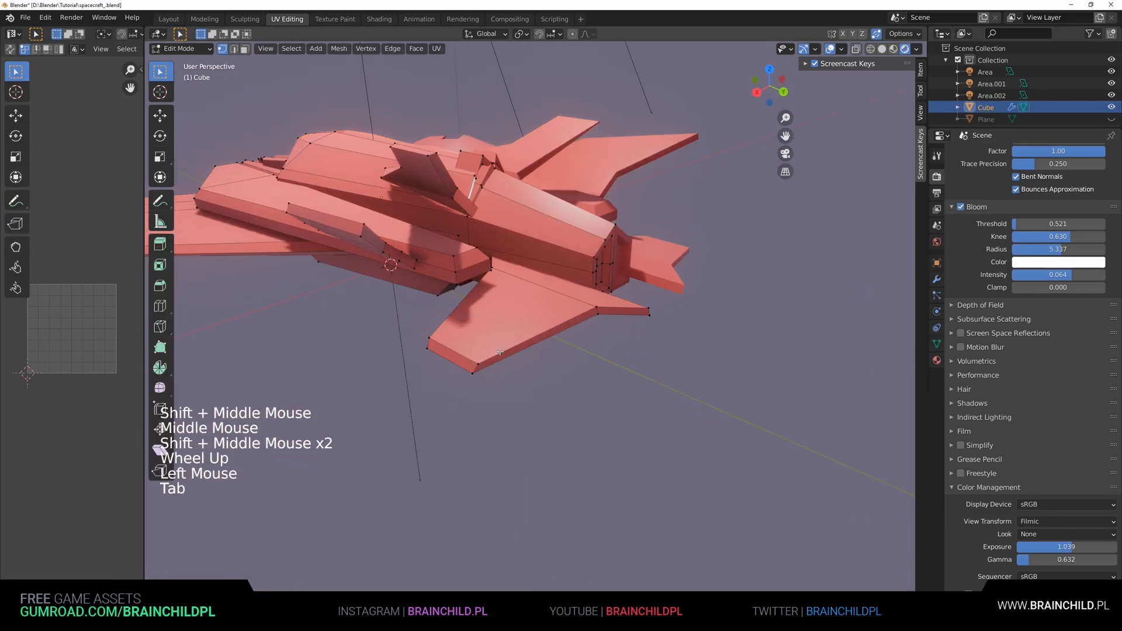
{"action": "key", "text": "3"}
{"action": "left_click", "coordinate": [478, 351]}
{"action": "left_click", "coordinate": [470, 363], "text": "shift"}
{"action": "left_click", "coordinate": [467, 362], "text": "shift"}
{"action": "middle_click_drag", "start_coordinate": [494, 355], "coordinate": [645, 284]}
{"action": "left_click", "coordinate": [612, 287], "text": "shift"}
{"action": "left_click", "coordinate": [632, 181], "text": "shift"}
{"action": "key", "text": "shift+d"}
{"action": "key", "text": "r"}
{"action": "key", "text": "g"}
{"action": "key", "text": "g"}
{"action": "left_click", "coordinate": [641, 312]}
Fill the open side of the duplicated stabilizer panel with a face between its two inner edges.
{"action": "key", "text": "2"}
{"action": "scroll", "coordinate": [684, 263], "scroll_direction": "up", "scroll_amount": 3}
{"action": "key", "text": "2"}
{"action": "left_click", "coordinate": [561, 221]}
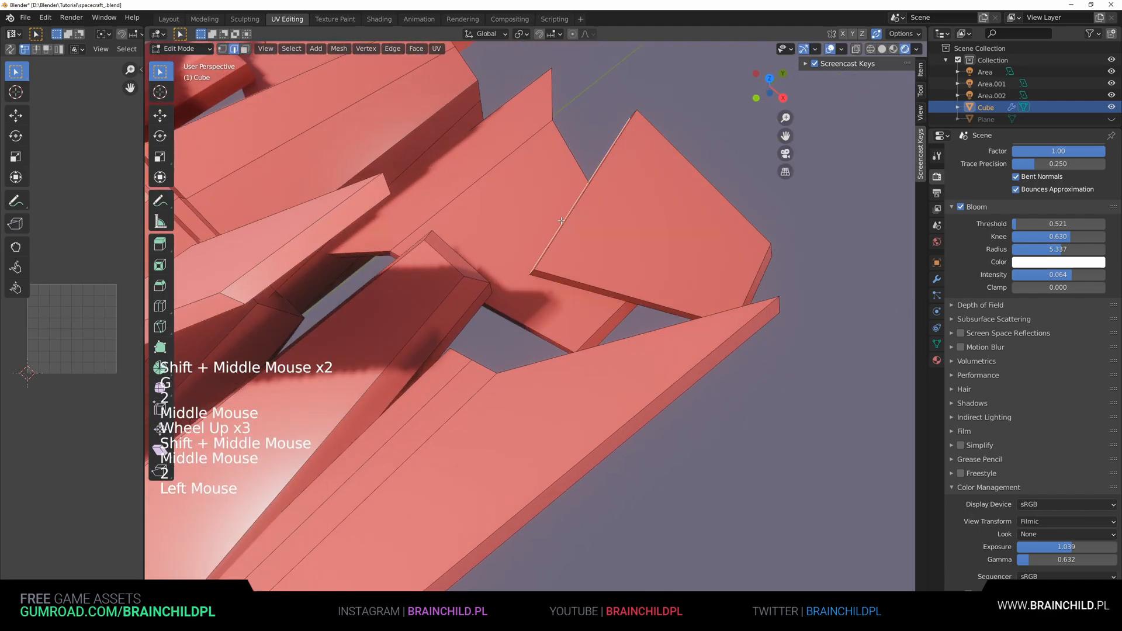
{"action": "middle_click_drag", "start_coordinate": [561, 221], "coordinate": [576, 246]}
{"action": "left_click", "coordinate": [578, 246], "text": "shift"}
{"action": "key", "text": "f"}
Bevel the corner edges of the new stabilizer panel to chamfer them and return to Object Mode.
{"action": "scroll", "coordinate": [578, 247], "scroll_direction": "down", "scroll_amount": 1}
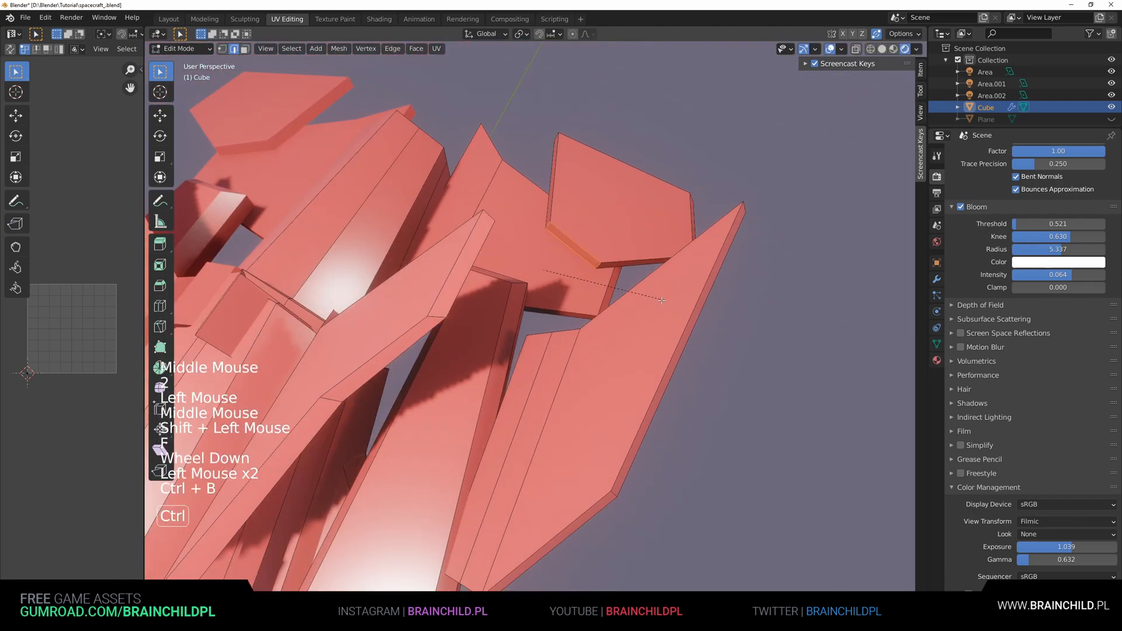
{"action": "middle_click_drag", "start_coordinate": [663, 301], "coordinate": [645, 283]}
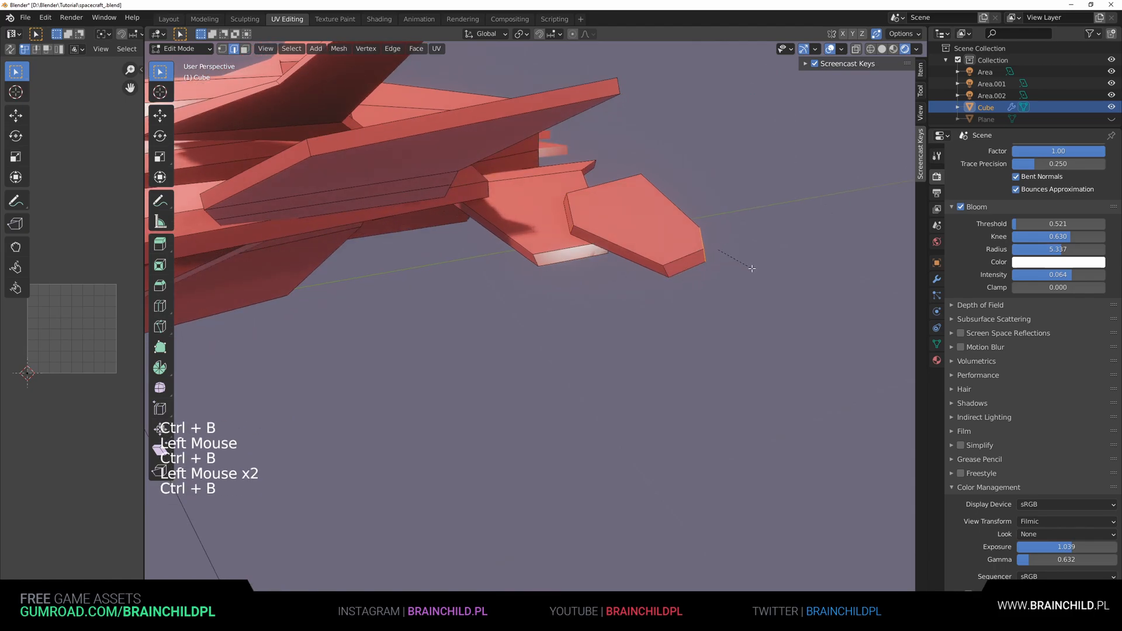
{"action": "scroll", "coordinate": [751, 267], "scroll_direction": "down", "scroll_amount": 3}
{"action": "middle_click_drag", "start_coordinate": [751, 267], "coordinate": [609, 273]}
{"action": "scroll", "coordinate": [608, 273], "scroll_direction": "up", "scroll_amount": 1}
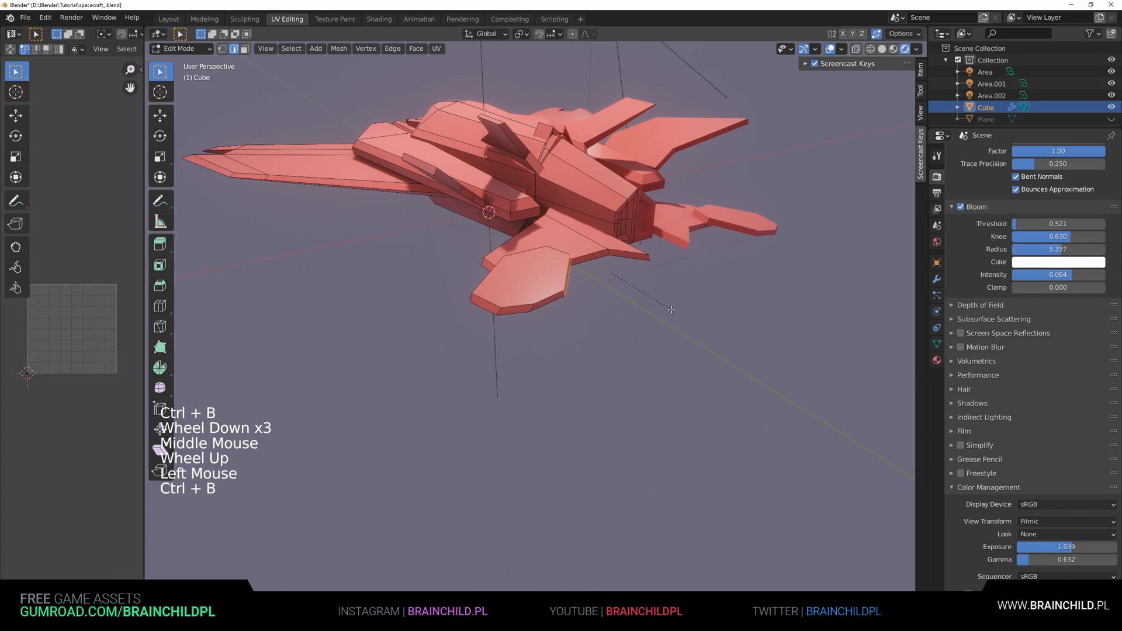
{"action": "scroll", "coordinate": [670, 309], "scroll_direction": "down", "scroll_amount": 5}
{"action": "key", "text": "Tab"}
{"action": "middle_click_drag", "start_coordinate": [670, 310], "coordinate": [700, 304]}
{"action": "left_click", "coordinate": [583, 353]}
{"action": "scroll", "coordinate": [678, 330], "scroll_direction": "down", "scroll_amount": 1}
{"action": "mouse_move", "coordinate": [602, 321]}
{"action": "middle_mouse_down", "text": "shift"}
{"action": "mouse_move", "coordinate": [678, 331]}
{"action": "mouse_move", "coordinate": [600, 327]}
{"action": "middle_mouse_up", "text": "shift"}
{"action": "middle_click_drag", "start_coordinate": [507, 376], "coordinate": [530, 358], "text": "shift"}
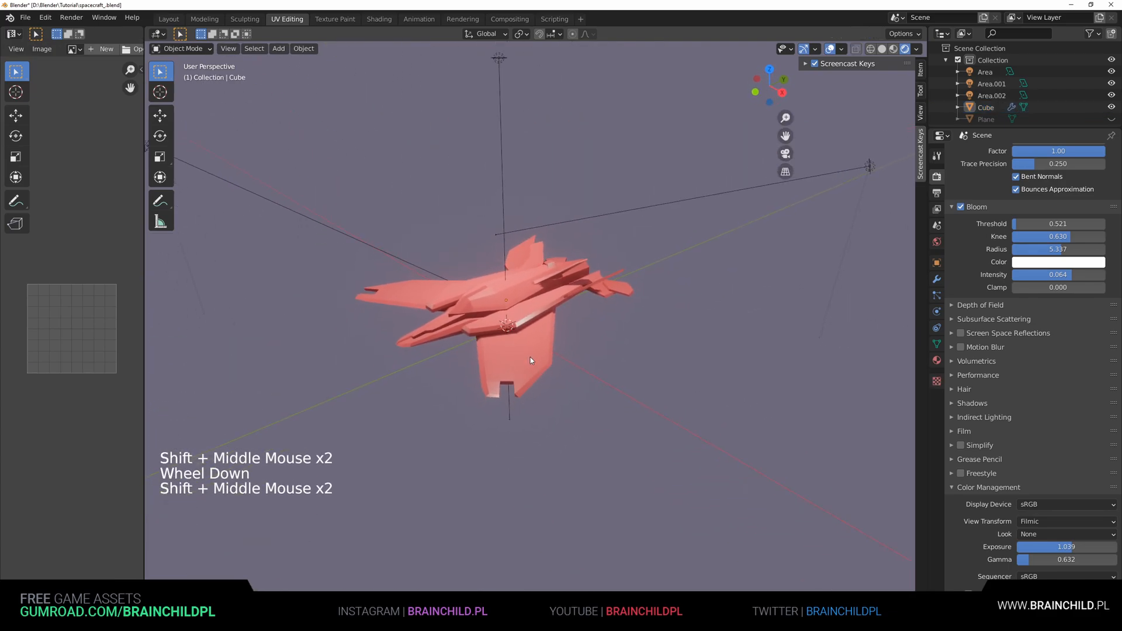
Knife-cut a four-point notch outline into the wing's rear edge from the orthographic top view in Edit Mode.
{"action": "left_click", "coordinate": [533, 359]}
{"action": "scroll", "coordinate": [539, 360], "scroll_direction": "up", "scroll_amount": 3}
{"action": "key", "text": "Tab"}
{"action": "scroll", "coordinate": [546, 368], "scroll_direction": "down", "scroll_amount": 1}
{"action": "middle_click_drag", "start_coordinate": [631, 447], "coordinate": [646, 456]}
{"action": "middle_click", "coordinate": [646, 456], "text": "alt"}
{"action": "middle_click", "coordinate": [647, 456], "text": "alt"}
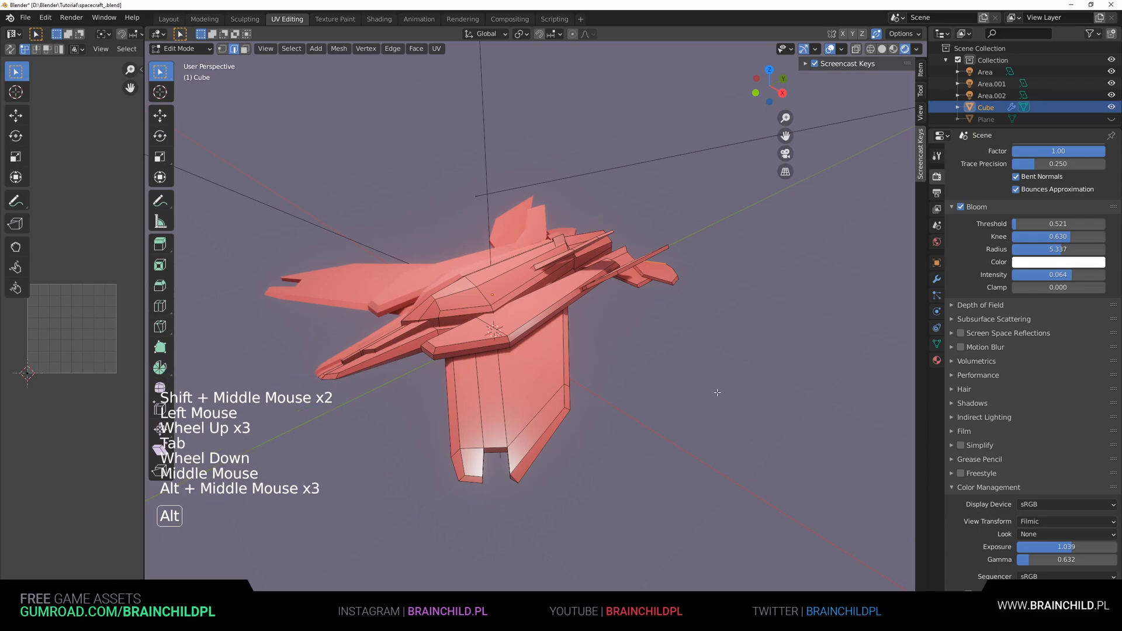
{"action": "scroll", "coordinate": [719, 409], "scroll_direction": "down", "scroll_amount": 2}
{"action": "middle_click_drag", "start_coordinate": [696, 368], "coordinate": [648, 397]}
{"action": "middle_click_drag", "start_coordinate": [631, 403], "coordinate": [534, 423], "text": "alt"}
{"action": "scroll", "coordinate": [596, 451], "scroll_direction": "down", "scroll_amount": 1, "text": "shift"}
{"action": "scroll", "coordinate": [595, 451], "scroll_direction": "up", "scroll_amount": 3}
{"action": "middle_click_drag", "start_coordinate": [485, 392], "coordinate": [468, 356], "text": "shift"}
{"action": "scroll", "coordinate": [595, 451], "scroll_direction": "up", "scroll_amount": 1}
{"action": "scroll", "coordinate": [467, 357], "scroll_direction": "up", "scroll_amount": 2}
{"action": "key", "text": "k"}
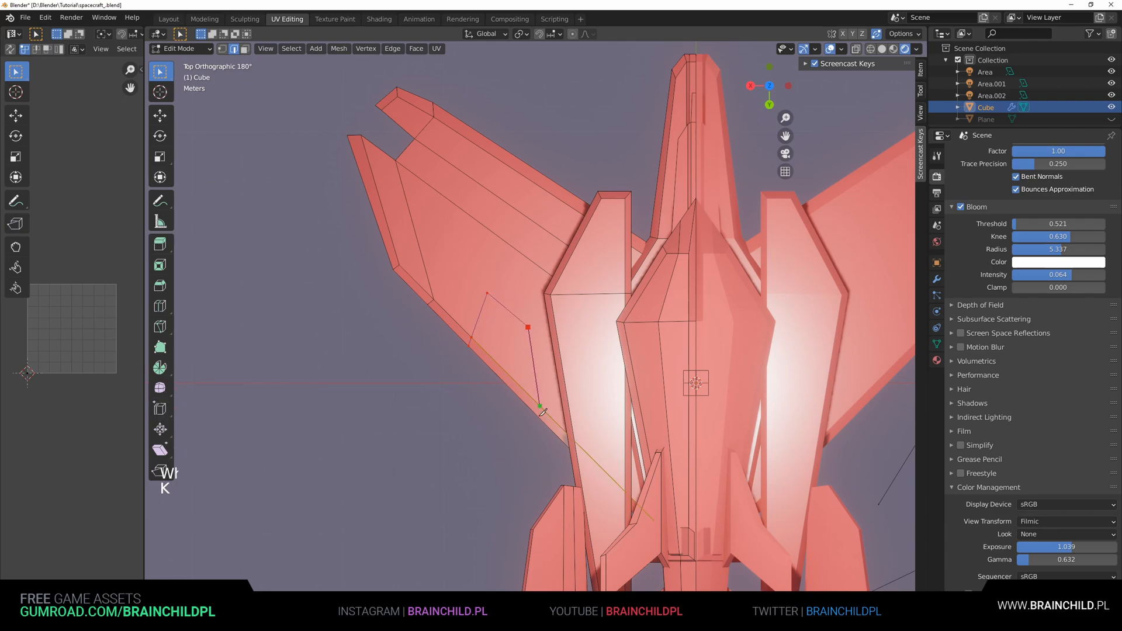
Select the cut faces on the wing's upper and lower sides and join them with Bridge Edge Loops.
{"action": "middle_click_drag", "start_coordinate": [497, 351], "coordinate": [503, 185]}
{"action": "left_click", "coordinate": [507, 243], "text": "shift"}
{"action": "key", "text": "q"}
{"action": "left_click", "coordinate": [500, 215]}
{"action": "left_click", "coordinate": [506, 223], "text": "shift"}
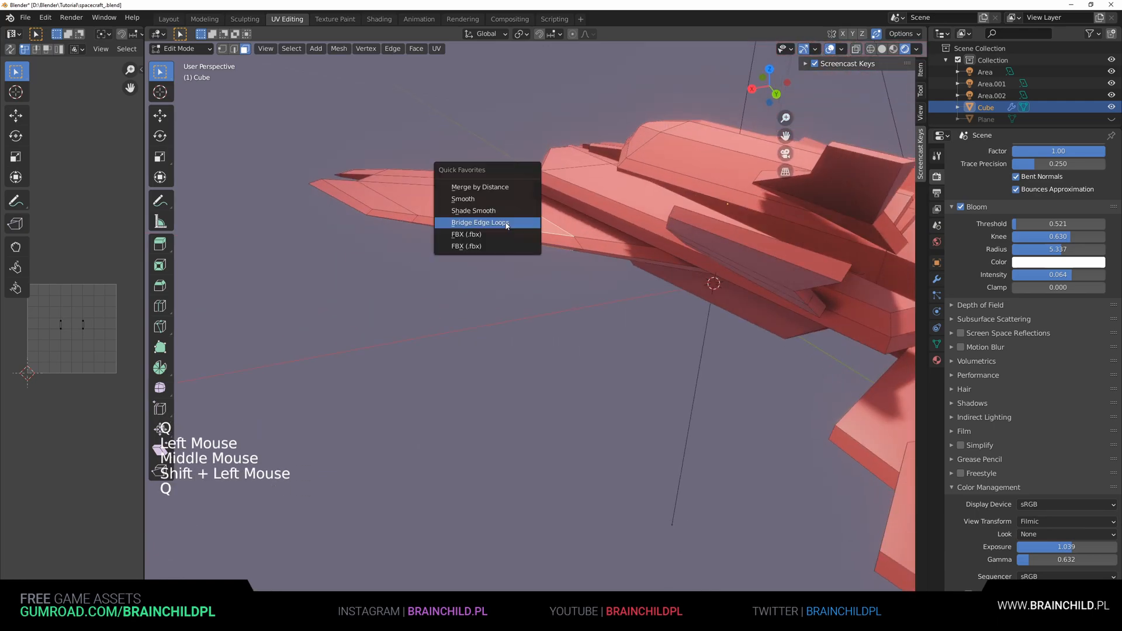
Delete the leftover faces across the wing's rear notch and return to Object Mode.
{"action": "key", "text": "Delete"}
{"action": "middle_click_drag", "start_coordinate": [503, 238], "coordinate": [488, 311]}
{"action": "left_click", "coordinate": [500, 221]}
{"action": "left_click", "coordinate": [479, 254]}
{"action": "scroll", "coordinate": [475, 263], "scroll_direction": "up", "scroll_amount": 2}
{"action": "key", "text": "Delete"}
{"action": "left_click", "coordinate": [474, 266]}
{"action": "key", "text": "2"}
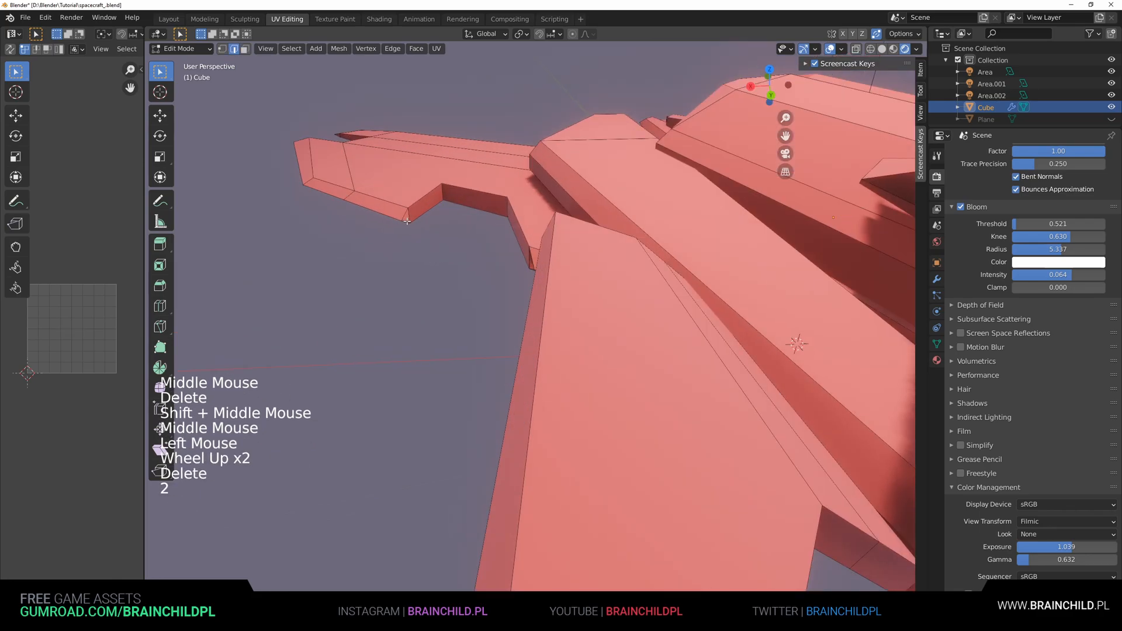
{"action": "left_click", "coordinate": [406, 215], "text": "shift"}
{"action": "middle_click_drag", "start_coordinate": [406, 215], "coordinate": [488, 214]}
{"action": "key", "text": "Tab"}
Examine the reshaped canopy, wing notches and stabilizer panels from several angles, and bring up the scene's render settings.
{"action": "scroll", "coordinate": [610, 243], "scroll_direction": "down", "scroll_amount": 7}
{"action": "middle_click_drag", "start_coordinate": [619, 263], "coordinate": [424, 275]}
{"action": "left_click", "coordinate": [659, 316]}
{"action": "scroll", "coordinate": [659, 315], "scroll_direction": "down", "scroll_amount": 3}
{"action": "scroll", "coordinate": [584, 333], "scroll_direction": "up", "scroll_amount": 4}
{"action": "scroll", "coordinate": [564, 340], "scroll_direction": "up", "scroll_amount": 4}
{"action": "left_click", "coordinate": [555, 465]}
{"action": "key", "text": "Tab"}
{"action": "left_click", "coordinate": [486, 281]}
{"action": "key", "text": "Tab"}
{"action": "scroll", "coordinate": [549, 280], "scroll_direction": "down", "scroll_amount": 4}
{"action": "middle_click_drag", "start_coordinate": [549, 280], "coordinate": [575, 301]}
{"action": "scroll", "coordinate": [672, 333], "scroll_direction": "down", "scroll_amount": 2}
{"action": "middle_click_drag", "start_coordinate": [576, 300], "coordinate": [549, 310]}
{"action": "scroll", "coordinate": [536, 313], "scroll_direction": "up", "scroll_amount": 4}
{"action": "middle_click_drag", "start_coordinate": [549, 310], "coordinate": [601, 313], "text": "shift"}
{"action": "scroll", "coordinate": [441, 329], "scroll_direction": "up", "scroll_amount": 3}
{"action": "key", "text": "Tab"}
{"action": "middle_click_drag", "start_coordinate": [440, 330], "coordinate": [550, 313]}
{"action": "key", "text": "Tab"}
{"action": "scroll", "coordinate": [599, 403], "scroll_direction": "up", "scroll_amount": 1}
{"action": "scroll", "coordinate": [674, 364], "scroll_direction": "down", "scroll_amount": 3}
{"action": "scroll", "coordinate": [605, 348], "scroll_direction": "down", "scroll_amount": 1}
{"action": "scroll", "coordinate": [606, 348], "scroll_direction": "down", "scroll_amount": 1}
{"action": "scroll", "coordinate": [551, 314], "scroll_direction": "down", "scroll_amount": 1}
{"action": "middle_click_drag", "start_coordinate": [550, 314], "coordinate": [562, 329]}
{"action": "scroll", "coordinate": [565, 333], "scroll_direction": "up", "scroll_amount": 2}
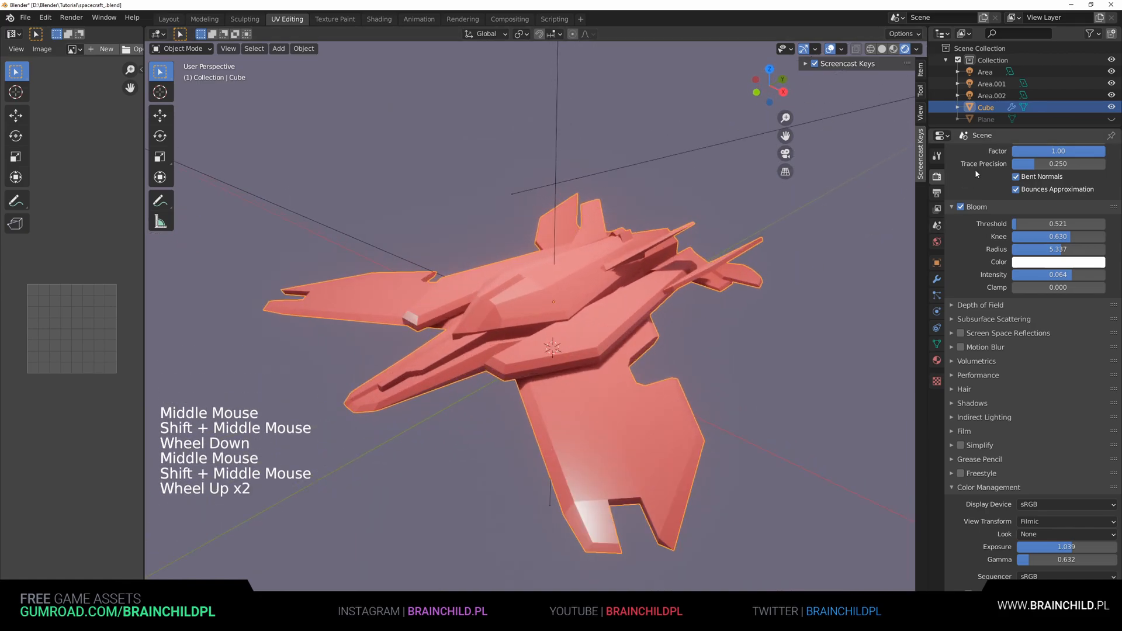
{"action": "left_click", "coordinate": [937, 156]}
{"action": "left_click", "coordinate": [937, 177]}
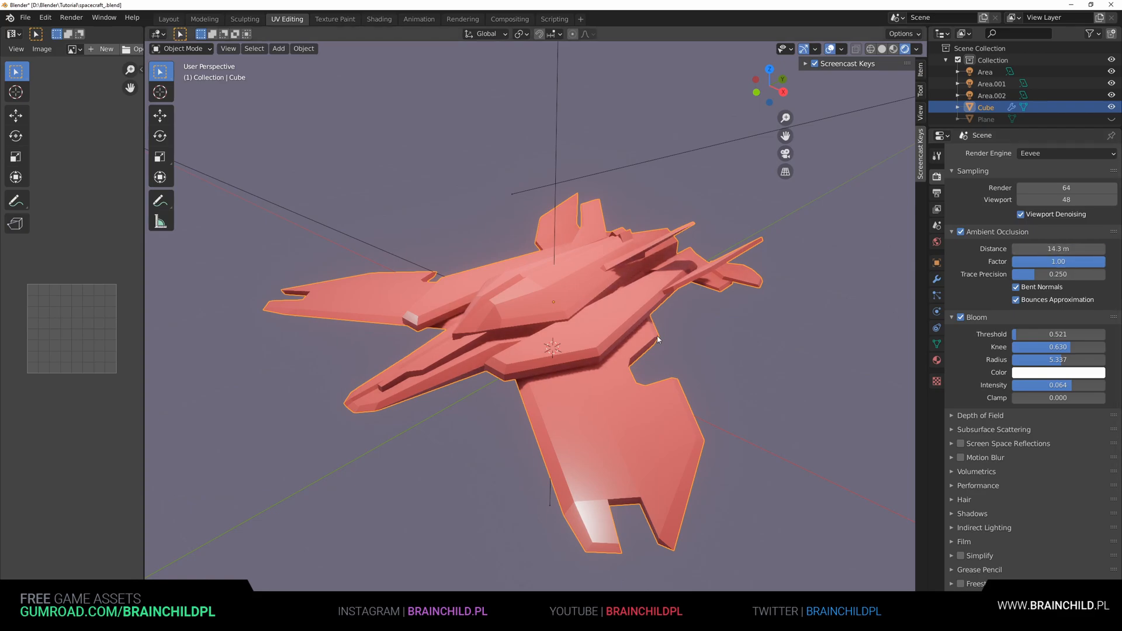
Save the file, then cut an edge loop across the middle of the wing and bevel it into a narrow band.
{"action": "scroll", "coordinate": [620, 386], "scroll_direction": "down", "scroll_amount": 2}
{"action": "key", "text": "ctrl+s"}
{"action": "scroll", "coordinate": [619, 386], "scroll_direction": "up", "scroll_amount": 2}
{"action": "middle_click_drag", "start_coordinate": [619, 386], "coordinate": [584, 328], "text": "shift"}
{"action": "left_click", "coordinate": [621, 379]}
{"action": "key", "text": "Tab"}
{"action": "middle_click_drag", "start_coordinate": [584, 328], "coordinate": [671, 356], "text": "shift"}
{"action": "key", "text": "ctrl+r"}
{"action": "left_click", "coordinate": [574, 330]}
{"action": "left_click", "coordinate": [607, 353]}
{"action": "scroll", "coordinate": [671, 357], "scroll_direction": "up", "scroll_amount": 2}
{"action": "key", "text": "ctrl+b"}
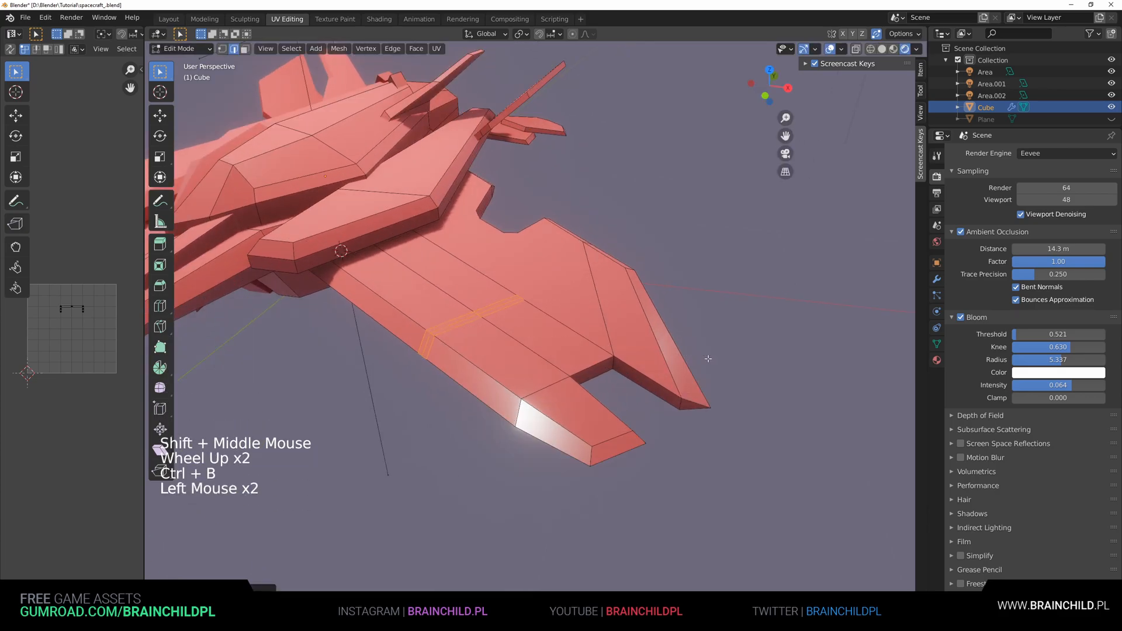
Select the middle edges of the bevelled band and scale them inward to form a groove across the wing.
{"action": "left_click", "coordinate": [437, 331]}
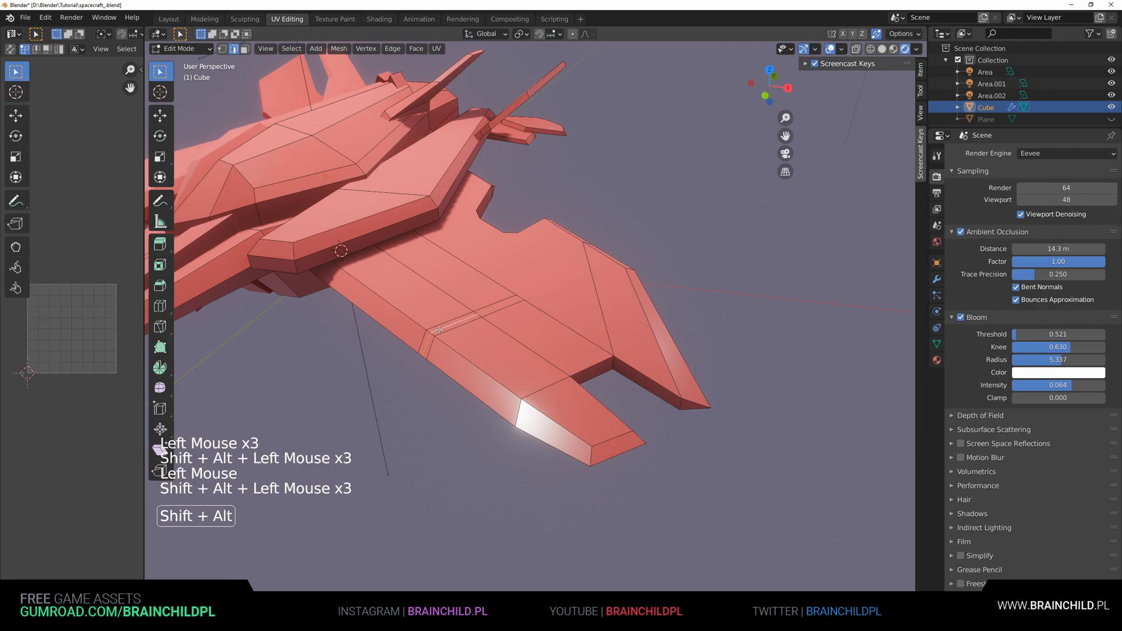
{"action": "middle_click_drag", "start_coordinate": [501, 307], "coordinate": [674, 350]}
{"action": "key", "text": "ctrl+z"}
{"action": "left_click", "coordinate": [535, 260], "text": "shift"}
{"action": "key", "text": "s"}
{"action": "key", "text": "Tab"}
Add two edge loops across the inner wing between the fuselage and the groove.
{"action": "scroll", "coordinate": [709, 350], "scroll_direction": "down", "scroll_amount": 3}
{"action": "middle_click_drag", "start_coordinate": [675, 350], "coordinate": [654, 318]}
{"action": "middle_click_drag", "start_coordinate": [655, 318], "coordinate": [517, 342], "text": "shift"}
{"action": "scroll", "coordinate": [607, 316], "scroll_direction": "up", "scroll_amount": 4}
{"action": "key", "text": "Tab"}
{"action": "key", "text": "Tab"}
{"action": "scroll", "coordinate": [656, 269], "scroll_direction": "down", "scroll_amount": 3}
{"action": "scroll", "coordinate": [651, 321], "scroll_direction": "up", "scroll_amount": 1}
{"action": "left_click", "coordinate": [511, 331]}
{"action": "key", "text": "Tab"}
{"action": "key", "text": "ctrl+r"}
{"action": "key", "text": "ctrl+r"}
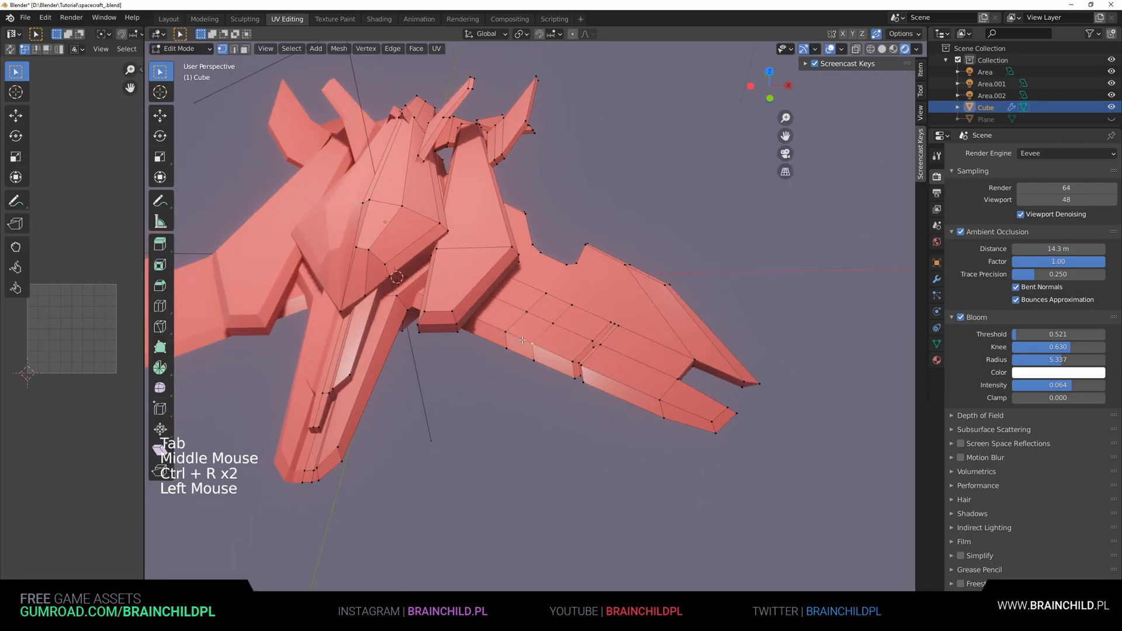
Move the wing's front-edge vertices at the new loops to form an angular notch next to the fuselage.
{"action": "middle_click_drag", "start_coordinate": [520, 352], "coordinate": [532, 251]}
{"action": "key", "text": "g"}
{"action": "middle_click_drag", "start_coordinate": [545, 300], "coordinate": [523, 335], "text": "alt"}
{"action": "key", "text": "Tab"}
{"action": "scroll", "coordinate": [570, 388], "scroll_direction": "down", "scroll_amount": 4}
{"action": "scroll", "coordinate": [516, 329], "scroll_direction": "up", "scroll_amount": 5}
{"action": "key", "text": "Tab"}
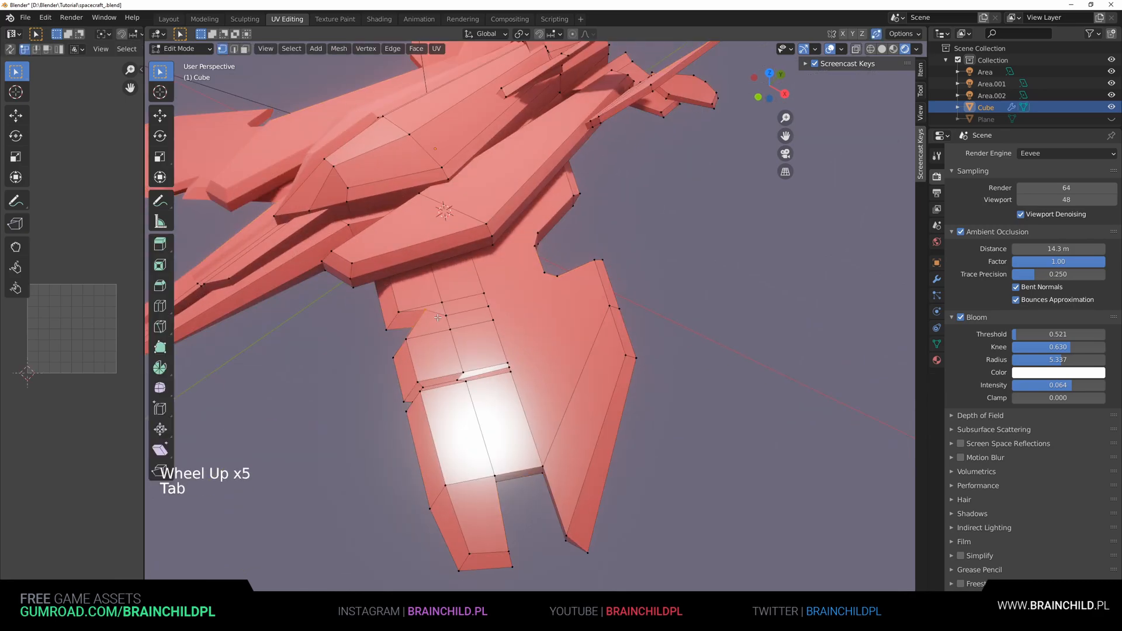
Reposition the inner corner vertices of the front-edge notch to refine its outline.
{"action": "left_click", "coordinate": [443, 317]}
{"action": "middle_click_drag", "start_coordinate": [445, 317], "coordinate": [488, 308]}
{"action": "scroll", "coordinate": [486, 305], "scroll_direction": "up", "scroll_amount": 4}
{"action": "key", "text": "g"}
{"action": "left_click", "coordinate": [444, 275]}
{"action": "scroll", "coordinate": [442, 276], "scroll_direction": "down", "scroll_amount": 2}
{"action": "scroll", "coordinate": [441, 281], "scroll_direction": "down", "scroll_amount": 1, "text": "shift"}
{"action": "middle_click_drag", "start_coordinate": [441, 280], "coordinate": [555, 347], "text": "shift"}
{"action": "key", "text": "g"}
{"action": "key", "text": "Tab"}
{"action": "scroll", "coordinate": [493, 300], "scroll_direction": "down", "scroll_amount": 3}
{"action": "key", "text": "Tab"}
{"action": "scroll", "coordinate": [555, 347], "scroll_direction": "up", "scroll_amount": 3}
{"action": "middle_click_drag", "start_coordinate": [470, 406], "coordinate": [476, 400], "text": "shift"}
{"action": "middle_click_drag", "start_coordinate": [476, 400], "coordinate": [509, 358]}
{"action": "scroll", "coordinate": [509, 358], "scroll_direction": "up", "scroll_amount": 2}
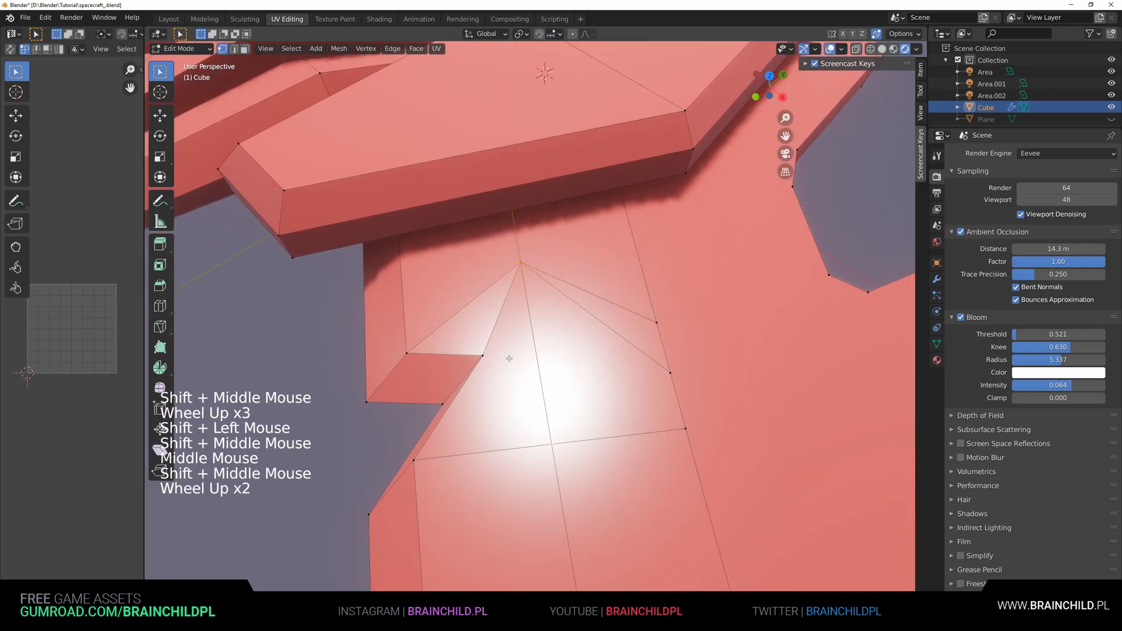
Dissolve the surplus edges fanning out behind the front notch on the wing's upper surface.
{"action": "key", "text": "2"}
{"action": "left_click", "coordinate": [495, 316]}
{"action": "left_click", "coordinate": [468, 306], "text": "shift"}
{"action": "middle_click_drag", "start_coordinate": [509, 301], "coordinate": [555, 289]}
{"action": "left_click", "coordinate": [573, 280], "text": "shift"}
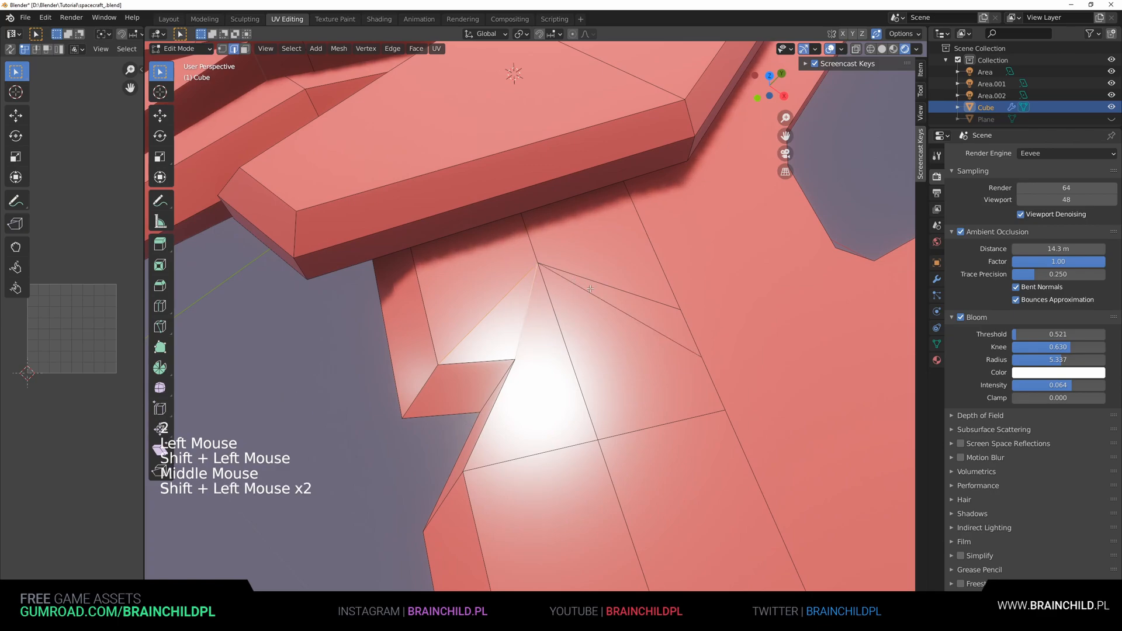
{"action": "left_click", "coordinate": [591, 292], "text": "shift"}
{"action": "left_click", "coordinate": [592, 283], "text": "shift"}
{"action": "key", "text": "Delete"}
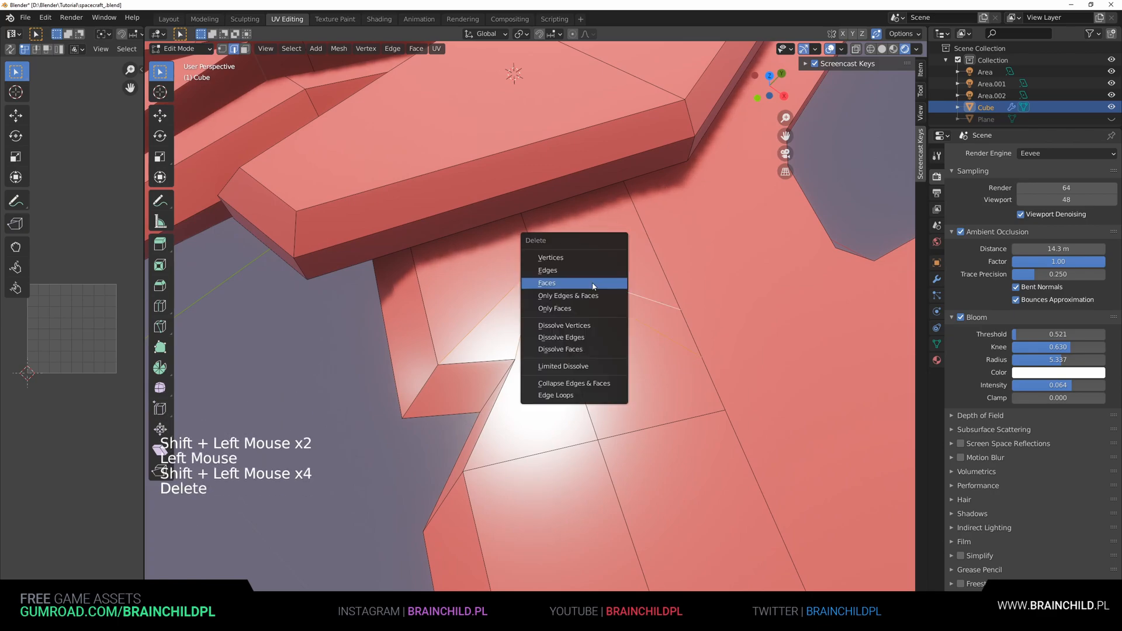
{"action": "left_click", "coordinate": [569, 337]}
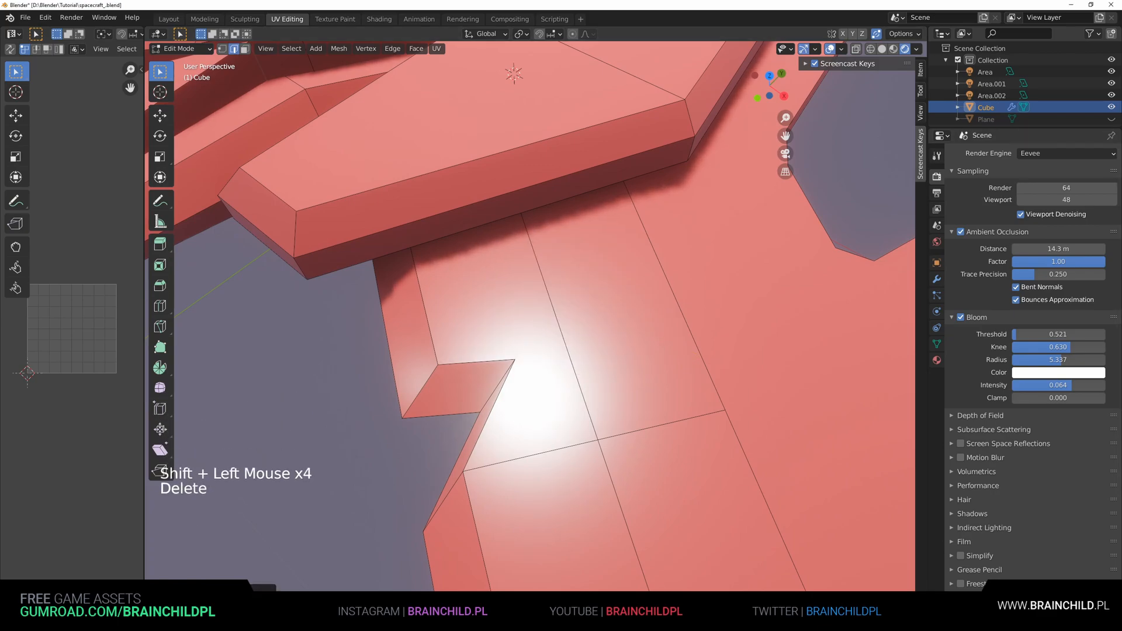
Connect the front notch's inner corner to the corner vertex of the rear notch with an edge across the wing.
{"action": "middle_click_drag", "start_coordinate": [549, 351], "coordinate": [409, 339]}
{"action": "scroll", "coordinate": [561, 345], "scroll_direction": "down", "scroll_amount": 3}
{"action": "scroll", "coordinate": [558, 351], "scroll_direction": "up", "scroll_amount": 1}
{"action": "key", "text": "1"}
{"action": "left_click", "coordinate": [363, 334]}
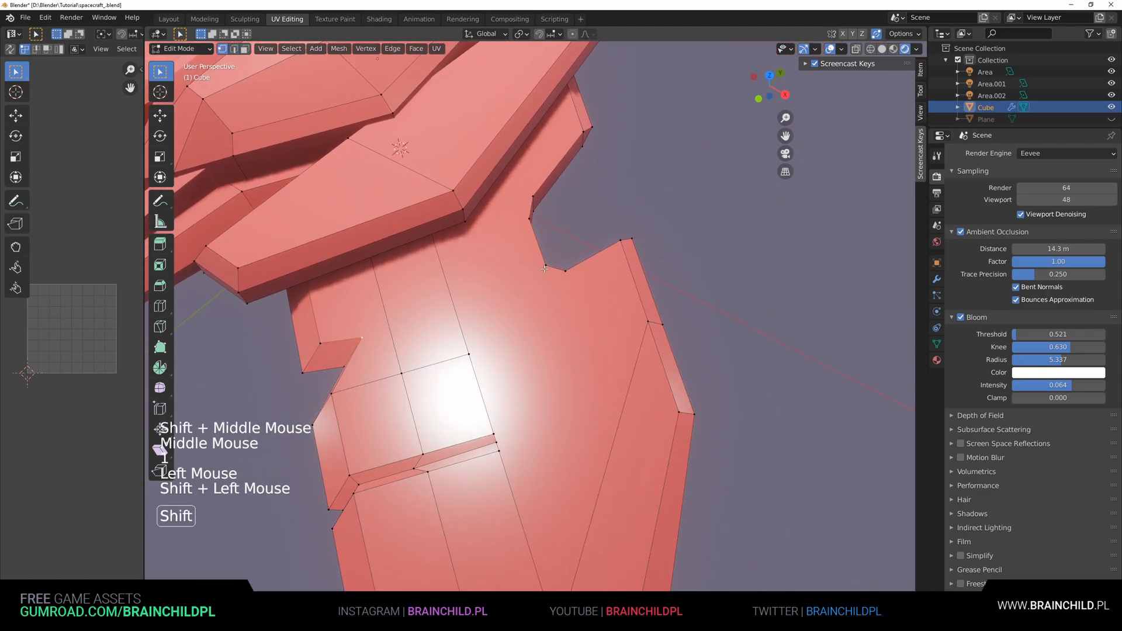
{"action": "key", "text": "j"}
{"action": "middle_click_drag", "start_coordinate": [570, 287], "coordinate": [471, 333]}
{"action": "key", "text": "Tab"}
{"action": "key", "text": "Tab"}
Apply Shade Smooth to the whole spacecraft mesh and return to Object Mode.
{"action": "scroll", "coordinate": [502, 298], "scroll_direction": "up", "scroll_amount": 2}
{"action": "scroll", "coordinate": [425, 293], "scroll_direction": "down", "scroll_amount": 1}
{"action": "left_click", "coordinate": [458, 303]}
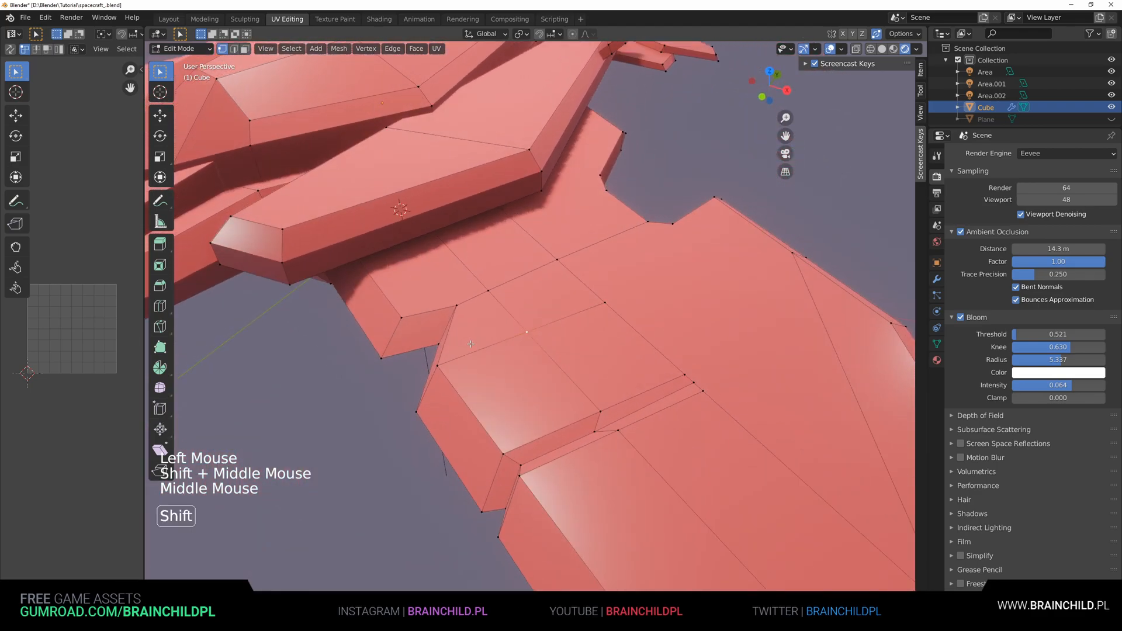
{"action": "key", "text": "a"}
{"action": "key", "text": "q"}
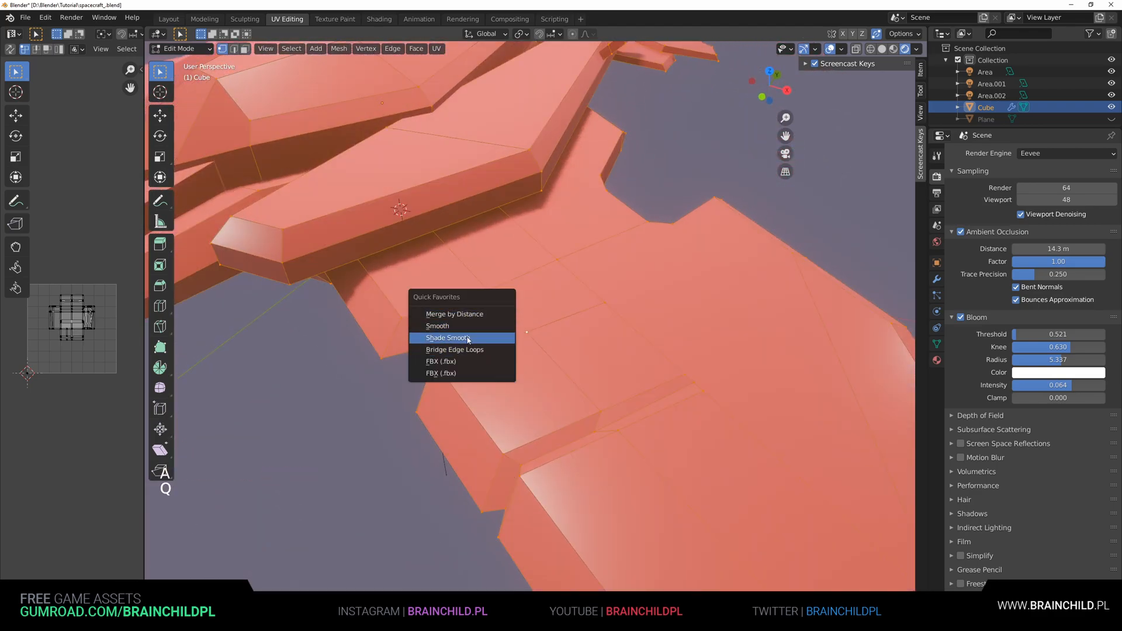
{"action": "left_click", "coordinate": [468, 339]}
{"action": "key", "text": "Tab"}
Enable Auto Smooth in the mesh's normals settings with an angle of 11.9°.
{"action": "left_click", "coordinate": [936, 343]}
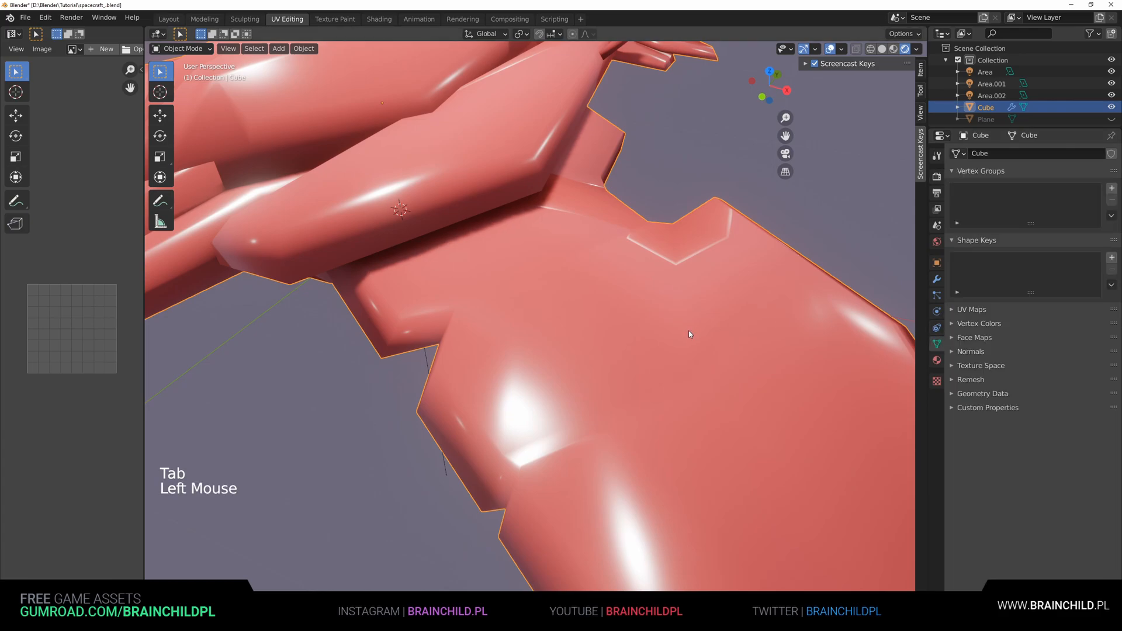
{"action": "middle_click_drag", "start_coordinate": [865, 344], "coordinate": [900, 365]}
{"action": "left_click", "coordinate": [971, 351]}
{"action": "left_click", "coordinate": [1017, 369]}
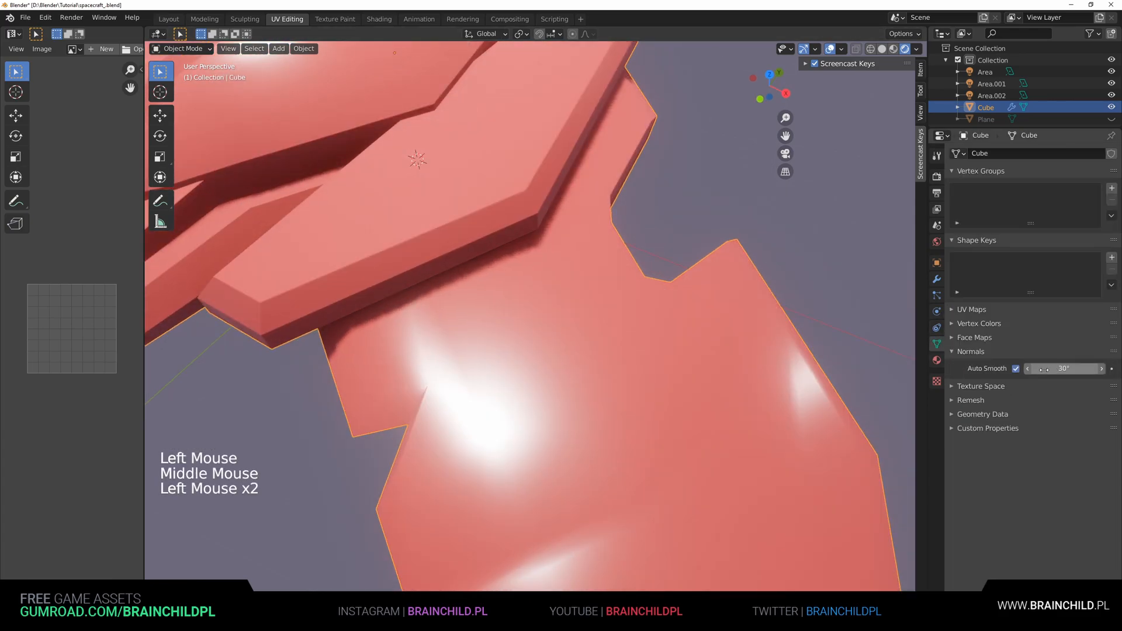
{"action": "left_click_drag", "start_coordinate": [1063, 368], "coordinate": [1044, 369]}
{"action": "scroll", "coordinate": [547, 356], "scroll_direction": "down", "scroll_amount": 5}
{"action": "middle_click_drag", "start_coordinate": [547, 355], "coordinate": [556, 329]}
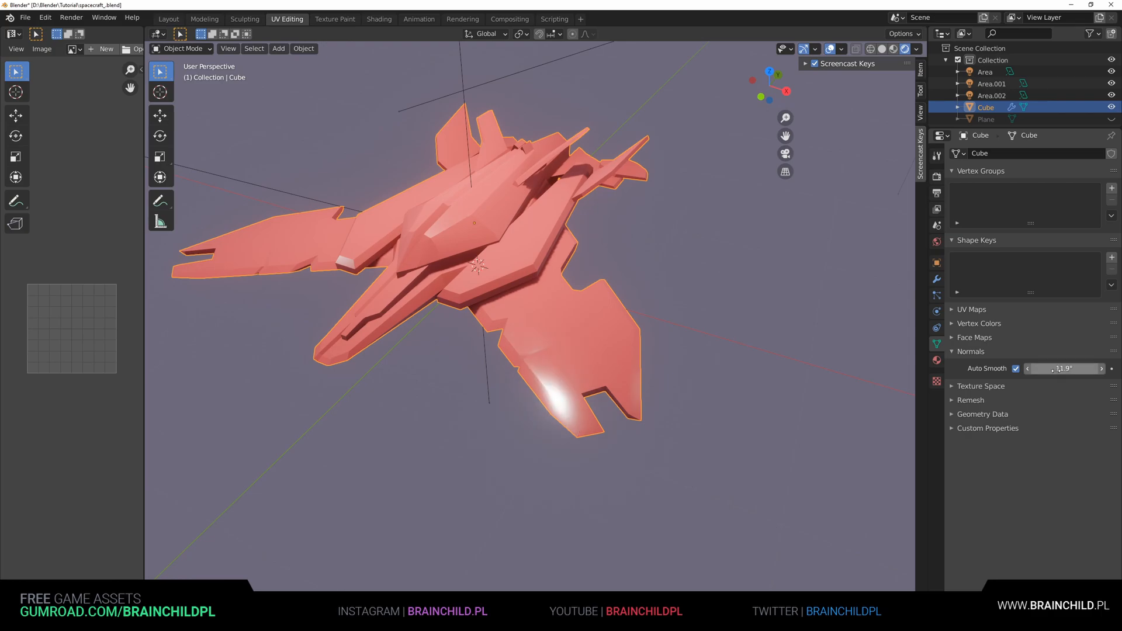
Mark the chamfer edges around the wing's front tip prong as sharp and check the shading in Object Mode.
{"action": "middle_click_drag", "start_coordinate": [596, 329], "coordinate": [601, 325]}
{"action": "key", "text": "Tab"}
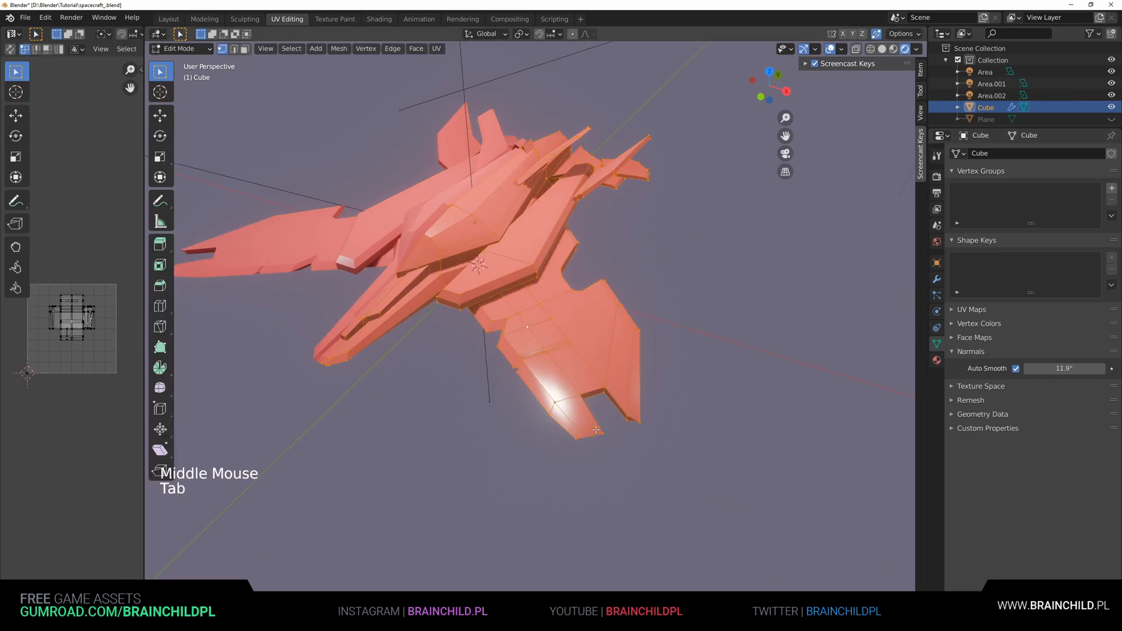
{"action": "key", "text": "2"}
{"action": "left_click", "coordinate": [566, 409]}
{"action": "middle_click_drag", "start_coordinate": [567, 409], "coordinate": [564, 410], "text": "shift"}
{"action": "scroll", "coordinate": [563, 411], "scroll_direction": "up", "scroll_amount": 2}
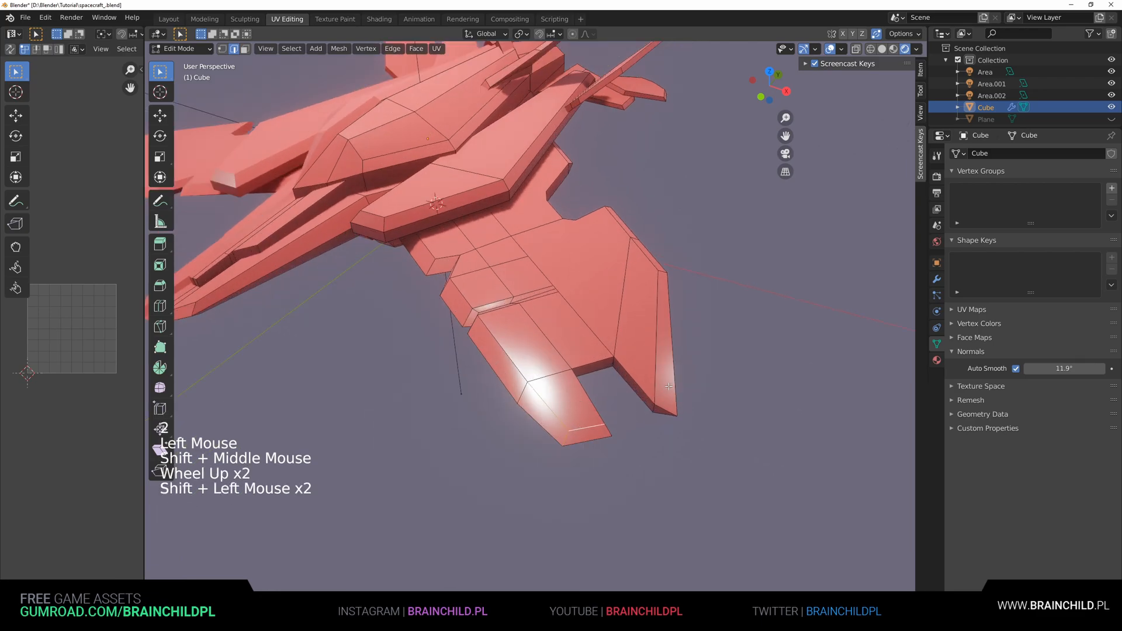
{"action": "key", "text": "ctrl+e"}
{"action": "left_click", "coordinate": [632, 535]}
{"action": "key", "text": "Tab"}
{"action": "scroll", "coordinate": [681, 454], "scroll_direction": "down", "scroll_amount": 2}
{"action": "middle_click_drag", "start_coordinate": [681, 453], "coordinate": [645, 484]}
{"action": "scroll", "coordinate": [525, 395], "scroll_direction": "up", "scroll_amount": 3}
Move the vertices at the inner end of the wing groove to reshape it.
{"action": "key", "text": "Tab"}
{"action": "left_click", "coordinate": [526, 390]}
{"action": "middle_click_drag", "start_coordinate": [526, 390], "coordinate": [611, 366], "text": "shift"}
{"action": "scroll", "coordinate": [548, 364], "scroll_direction": "up", "scroll_amount": 2}
{"action": "key", "text": "g"}
{"action": "left_click", "coordinate": [587, 385]}
{"action": "left_click", "coordinate": [529, 354]}
{"action": "key", "text": "g"}
{"action": "left_click", "coordinate": [534, 369]}
{"action": "key", "text": "Tab"}
Select the vertices on both sides of the wing groove and scale them to adjust its width.
{"action": "scroll", "coordinate": [614, 367], "scroll_direction": "down", "scroll_amount": 4}
{"action": "scroll", "coordinate": [619, 369], "scroll_direction": "up", "scroll_amount": 3}
{"action": "key", "text": "Tab"}
{"action": "left_click", "coordinate": [489, 348]}
{"action": "left_click", "coordinate": [489, 349], "text": "shift"}
{"action": "left_click", "coordinate": [509, 344], "text": "shift"}
{"action": "key", "text": "s"}
{"action": "left_click", "coordinate": [502, 345]}
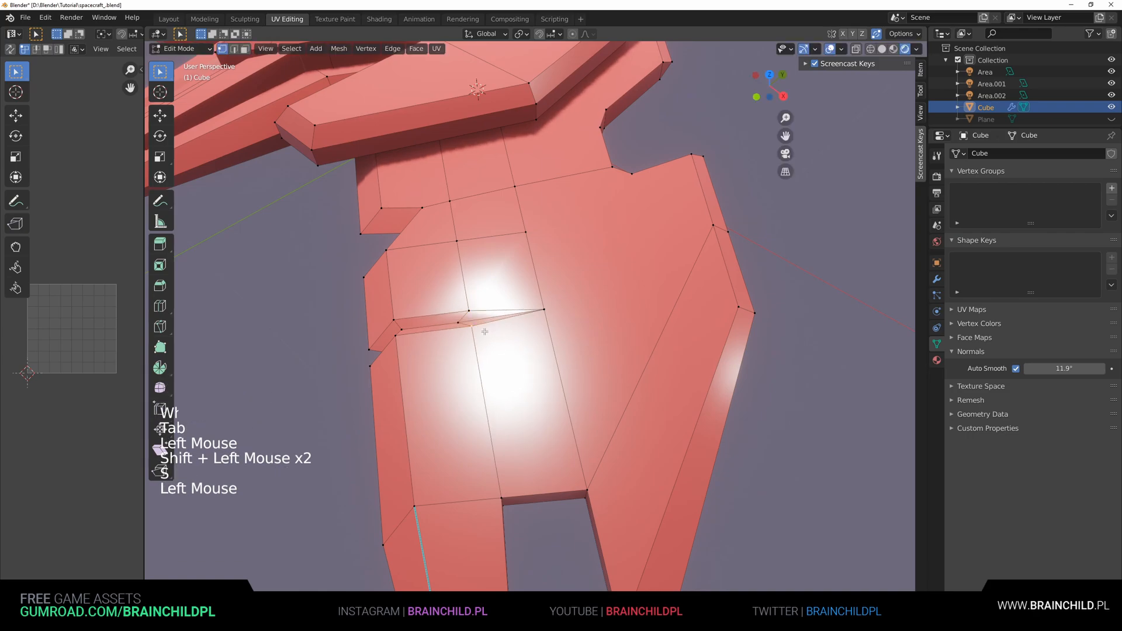
Select the lengthwise edge loop crossing the groove on the wing and bevel it into a narrow strip.
{"action": "scroll", "coordinate": [484, 331], "scroll_direction": "up", "scroll_amount": 2}
{"action": "middle_click_drag", "start_coordinate": [484, 332], "coordinate": [508, 338], "text": "shift"}
{"action": "middle_click_drag", "start_coordinate": [508, 339], "coordinate": [734, 405]}
{"action": "left_click", "coordinate": [770, 377], "text": "alt+shift"}
{"action": "scroll", "coordinate": [791, 408], "scroll_direction": "down", "scroll_amount": 4}
{"action": "scroll", "coordinate": [734, 406], "scroll_direction": "up", "scroll_amount": 1}
{"action": "key", "text": "ctrl+b"}
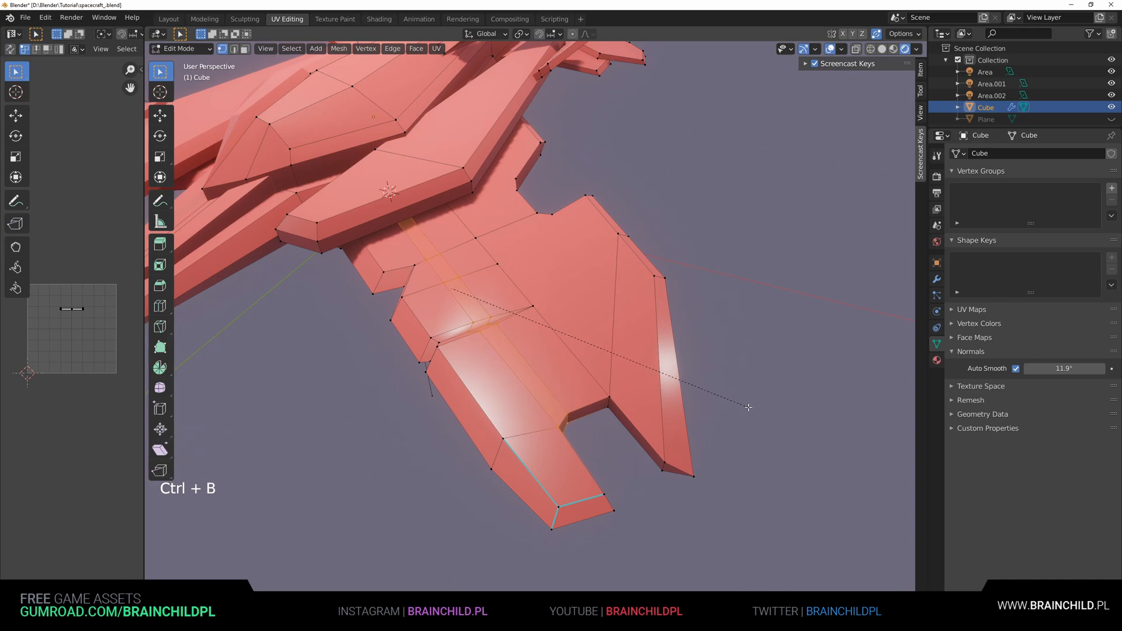
{"action": "key", "text": "Tab"}
{"action": "scroll", "coordinate": [713, 406], "scroll_direction": "down", "scroll_amount": 1}
{"action": "middle_click_drag", "start_coordinate": [713, 406], "coordinate": [453, 444]}
Mark the front and rear border edges of the wing groove as sharp.
{"action": "key", "text": "Tab"}
{"action": "scroll", "coordinate": [724, 431], "scroll_direction": "down", "scroll_amount": 1, "text": "shift"}
{"action": "scroll", "coordinate": [453, 444], "scroll_direction": "up", "scroll_amount": 3}
{"action": "key", "text": "2"}
{"action": "left_click", "coordinate": [453, 444]}
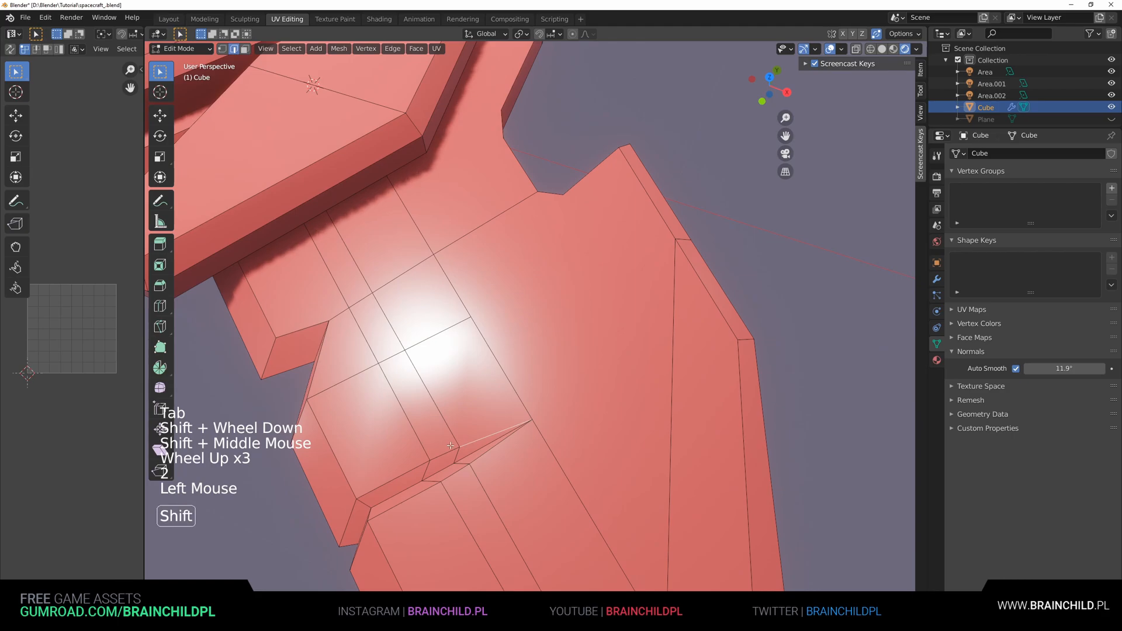
{"action": "key", "text": "ctrl+e"}
{"action": "left_click", "coordinate": [483, 448]}
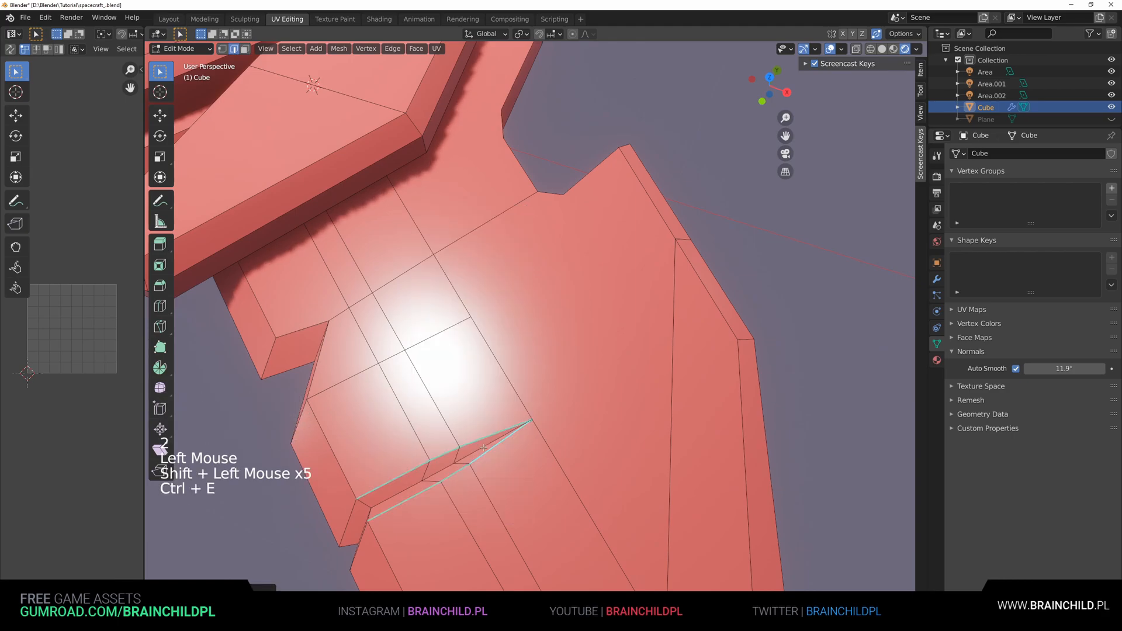
Select further edges on the wing, apply the sharp marking to them and return to Object Mode.
{"action": "key", "text": "ctrl+e"}
{"action": "left_click", "coordinate": [454, 266]}
{"action": "left_click", "coordinate": [425, 234], "text": "shift"}
{"action": "key", "text": "ctrl+e"}
{"action": "left_click", "coordinate": [425, 233]}
{"action": "left_click", "coordinate": [546, 443], "text": "shift"}
{"action": "scroll", "coordinate": [547, 443], "scroll_direction": "down", "scroll_amount": 3}
{"action": "middle_click_drag", "start_coordinate": [548, 441], "coordinate": [469, 340]}
{"action": "key", "text": "ctrl+e"}
{"action": "key", "text": "Tab"}
{"action": "scroll", "coordinate": [584, 409], "scroll_direction": "down", "scroll_amount": 4}
{"action": "scroll", "coordinate": [572, 345], "scroll_direction": "up", "scroll_amount": 2}
{"action": "scroll", "coordinate": [573, 345], "scroll_direction": "down", "scroll_amount": 3}
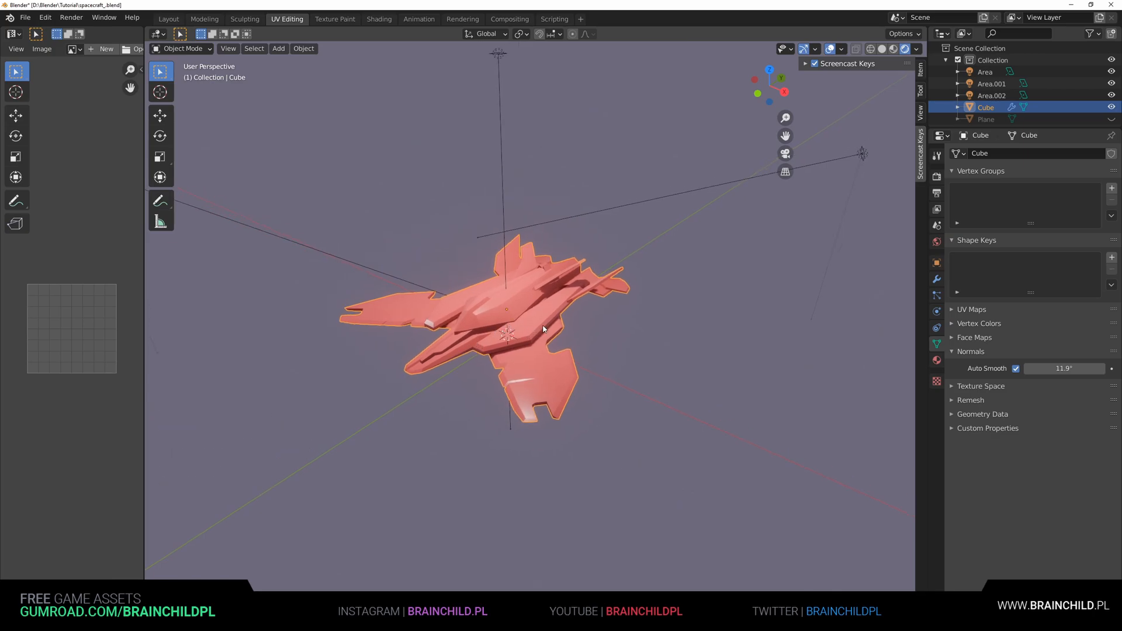
Select the four faces at the centre of the fuselage's rear end and scale them down along Z.
{"action": "middle_click_drag", "start_coordinate": [582, 328], "coordinate": [558, 327]}
{"action": "middle_click_drag", "start_coordinate": [558, 327], "coordinate": [508, 298], "text": "shift"}
{"action": "scroll", "coordinate": [550, 301], "scroll_direction": "up", "scroll_amount": 5}
{"action": "scroll", "coordinate": [559, 333], "scroll_direction": "up", "scroll_amount": 1}
{"action": "key", "text": "Tab"}
{"action": "middle_click_drag", "start_coordinate": [508, 298], "coordinate": [566, 266]}
{"action": "scroll", "coordinate": [491, 287], "scroll_direction": "up", "scroll_amount": 2}
{"action": "key", "text": "3"}
{"action": "left_click", "coordinate": [474, 282]}
{"action": "left_click", "coordinate": [456, 282], "text": "shift"}
{"action": "left_click", "coordinate": [455, 260], "text": "shift"}
{"action": "left_click", "coordinate": [475, 259], "text": "shift"}
{"action": "key", "text": "s"}
{"action": "key", "text": "z"}
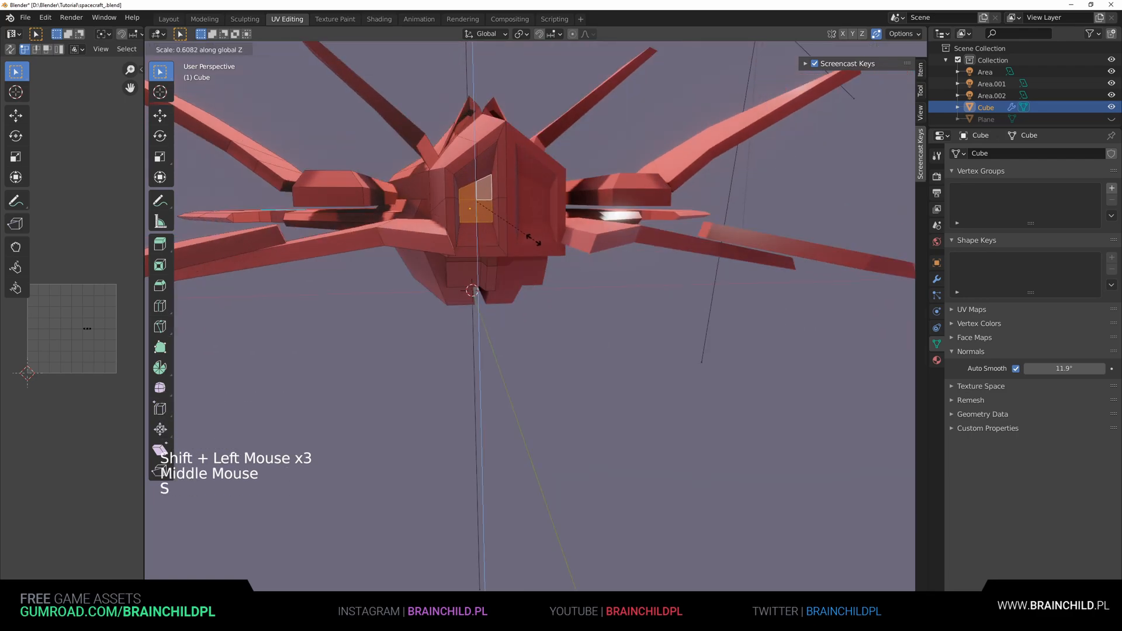
{"action": "left_click", "coordinate": [509, 223]}
Extrude the selected rear faces backward into a prong, scale down its end and shift it along Y.
{"action": "middle_click_drag", "start_coordinate": [509, 225], "coordinate": [616, 289]}
{"action": "key", "text": "e"}
{"action": "left_click", "coordinate": [729, 380]}
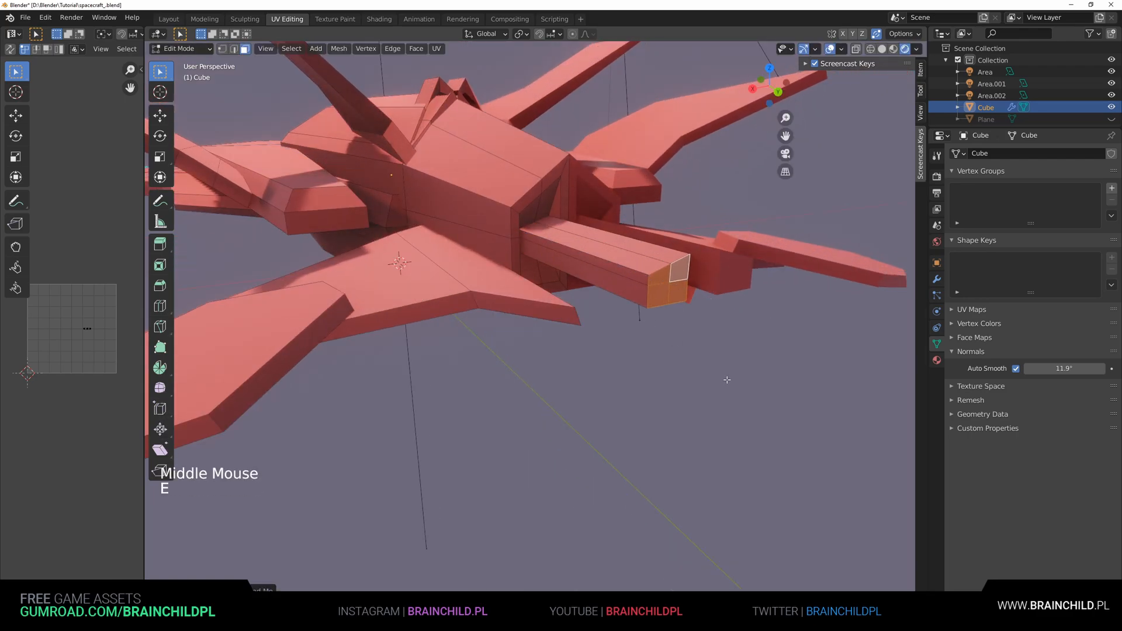
{"action": "key", "text": "s"}
{"action": "left_click", "coordinate": [680, 324]}
{"action": "key", "text": "g"}
{"action": "key", "text": "y"}
{"action": "left_click", "coordinate": [589, 300]}
Reposition the prong's end faces in top view and check the tail's shape in Object Mode.
{"action": "middle_click_drag", "start_coordinate": [590, 300], "coordinate": [572, 341]}
{"action": "middle_click_drag", "start_coordinate": [573, 340], "coordinate": [699, 362]}
{"action": "scroll", "coordinate": [689, 341], "scroll_direction": "down", "scroll_amount": 3}
{"action": "middle_click_drag", "start_coordinate": [699, 362], "coordinate": [677, 386]}
{"action": "key", "text": "g"}
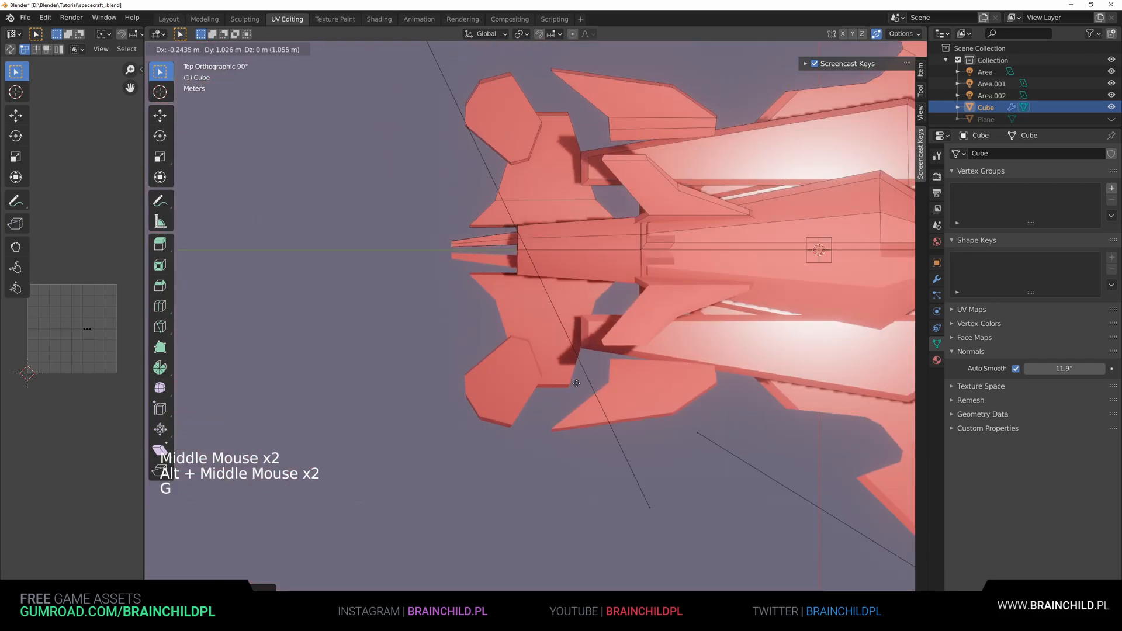
{"action": "middle_click_drag", "start_coordinate": [579, 382], "coordinate": [847, 297]}
{"action": "key", "text": "Tab"}
{"action": "scroll", "coordinate": [654, 345], "scroll_direction": "down", "scroll_amount": 5}
{"action": "scroll", "coordinate": [581, 300], "scroll_direction": "up", "scroll_amount": 6}
{"action": "key", "text": "Tab"}
Select the inner side faces of the rear prong and adjoining fuselage strips and move them to the mirror centre plane.
{"action": "middle_click_drag", "start_coordinate": [580, 301], "coordinate": [526, 299], "text": "shift"}
{"action": "scroll", "coordinate": [459, 297], "scroll_direction": "up", "scroll_amount": 1}
{"action": "middle_click_drag", "start_coordinate": [526, 299], "coordinate": [430, 280]}
{"action": "middle_click_drag", "start_coordinate": [429, 281], "coordinate": [455, 293], "text": "shift"}
{"action": "scroll", "coordinate": [473, 304], "scroll_direction": "up", "scroll_amount": 4}
{"action": "middle_click_drag", "start_coordinate": [456, 292], "coordinate": [562, 295], "text": "shift"}
{"action": "scroll", "coordinate": [467, 312], "scroll_direction": "up", "scroll_amount": 1}
{"action": "left_click", "coordinate": [537, 336]}
{"action": "left_click", "coordinate": [543, 345], "text": "shift"}
{"action": "left_click", "coordinate": [581, 305], "text": "shift"}
{"action": "left_click", "coordinate": [569, 371], "text": "shift"}
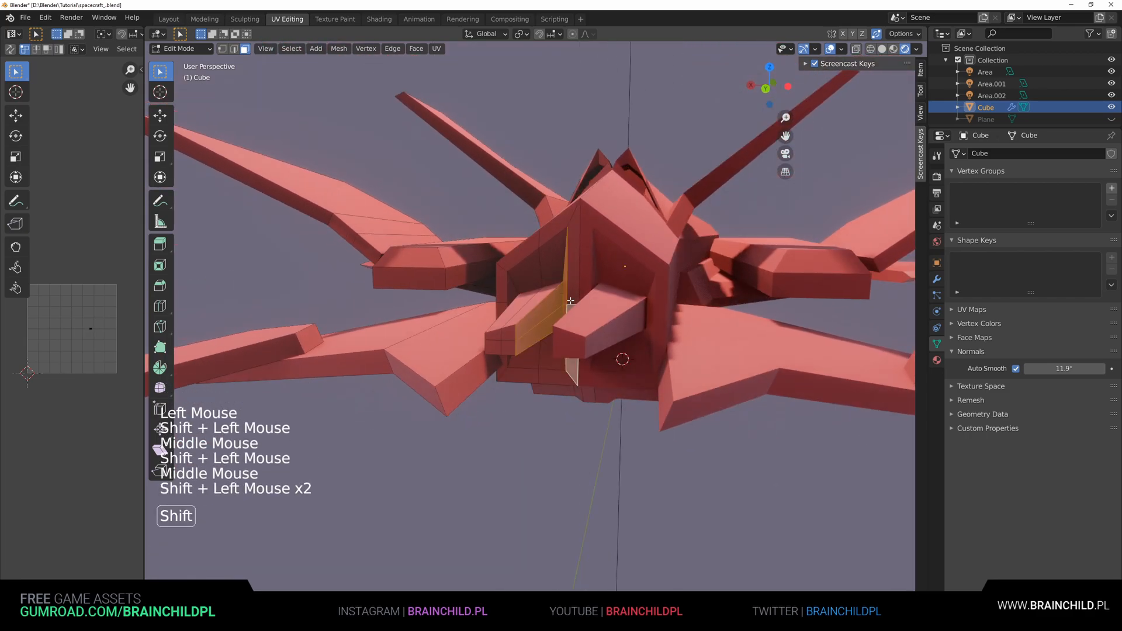
{"action": "left_click", "coordinate": [574, 228], "text": "shift"}
{"action": "middle_click_drag", "start_coordinate": [573, 228], "coordinate": [590, 304]}
{"action": "key", "text": "g"}
{"action": "key", "text": "g"}
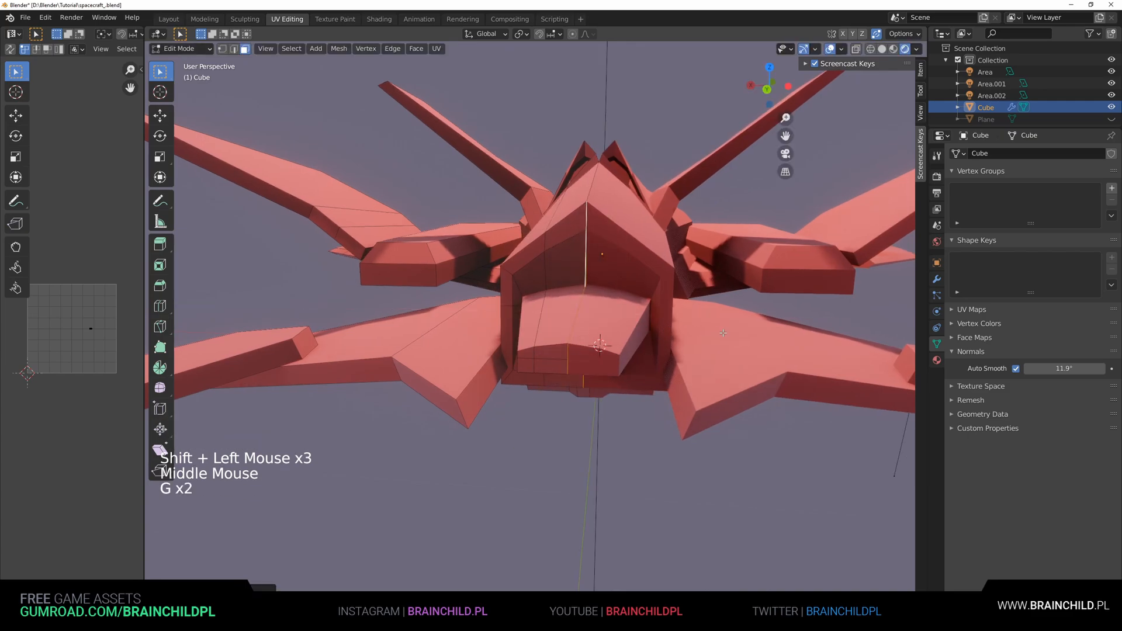
{"action": "left_click", "coordinate": [664, 329]}
Delete the selected inner faces on the centre plane, undoing the first attempt and repeating the deletion.
{"action": "key", "text": "Delete"}
{"action": "left_click", "coordinate": [670, 287]}
{"action": "key", "text": "ctrl+z"}
{"action": "key", "text": "Delete"}
{"action": "left_click", "coordinate": [654, 255]}
Select all faces of the rear prong and move them backward along Y, clear of the fuselage opening.
{"action": "scroll", "coordinate": [655, 263], "scroll_direction": "up", "scroll_amount": 1}
{"action": "middle_click_drag", "start_coordinate": [653, 269], "coordinate": [698, 260]}
{"action": "middle_click_drag", "start_coordinate": [699, 259], "coordinate": [508, 304], "text": "shift"}
{"action": "scroll", "coordinate": [605, 253], "scroll_direction": "down", "scroll_amount": 1}
{"action": "left_click", "coordinate": [543, 251]}
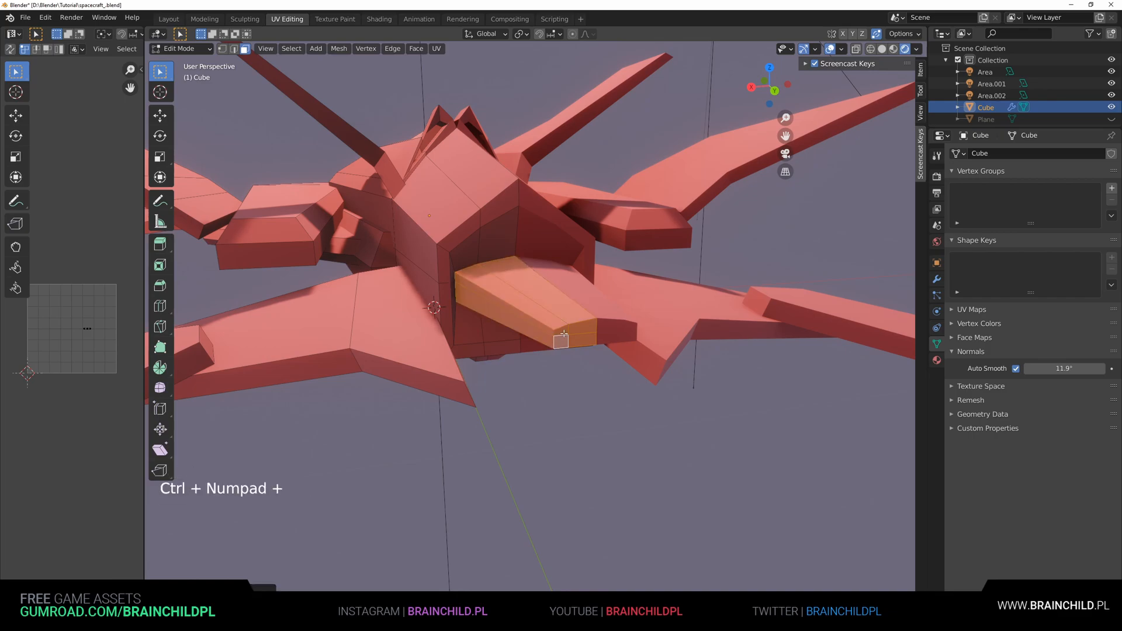
{"action": "key", "text": "g"}
{"action": "key", "text": "g"}
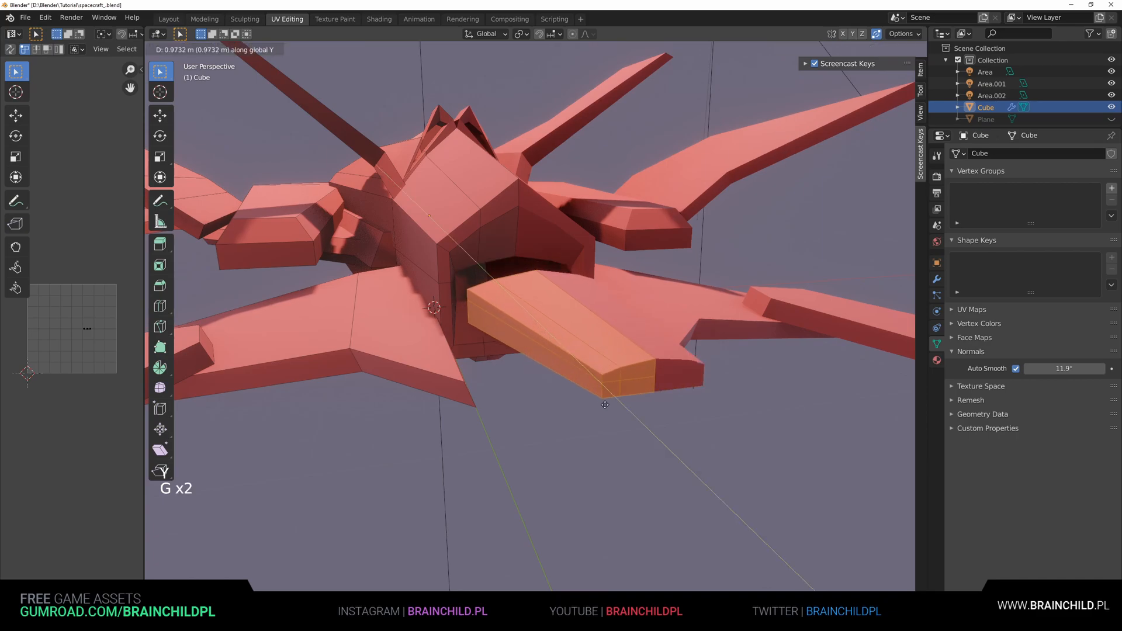
Select the edge loops around the fuselage's rear opening and delete them.
{"action": "key", "text": "2"}
{"action": "left_click", "coordinate": [467, 267]}
{"action": "key", "text": "s"}
{"action": "right_click", "coordinate": [607, 400]}
{"action": "key", "text": "Delete"}
{"action": "left_click", "coordinate": [592, 372]}
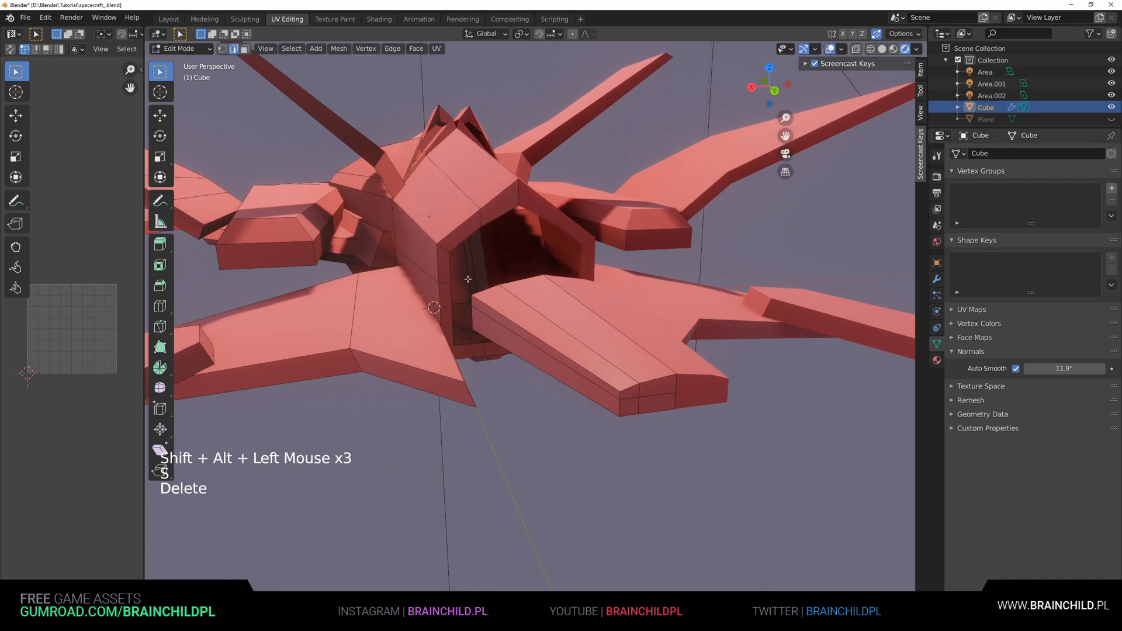
Fill the border of the rear fuselage opening with a face and extrude it.
{"action": "left_click", "coordinate": [464, 235], "text": "alt+shift"}
{"action": "left_click", "coordinate": [463, 235], "text": "alt+shift"}
{"action": "key", "text": "f"}
{"action": "middle_click_drag", "start_coordinate": [464, 235], "coordinate": [600, 330]}
{"action": "key", "text": "e"}
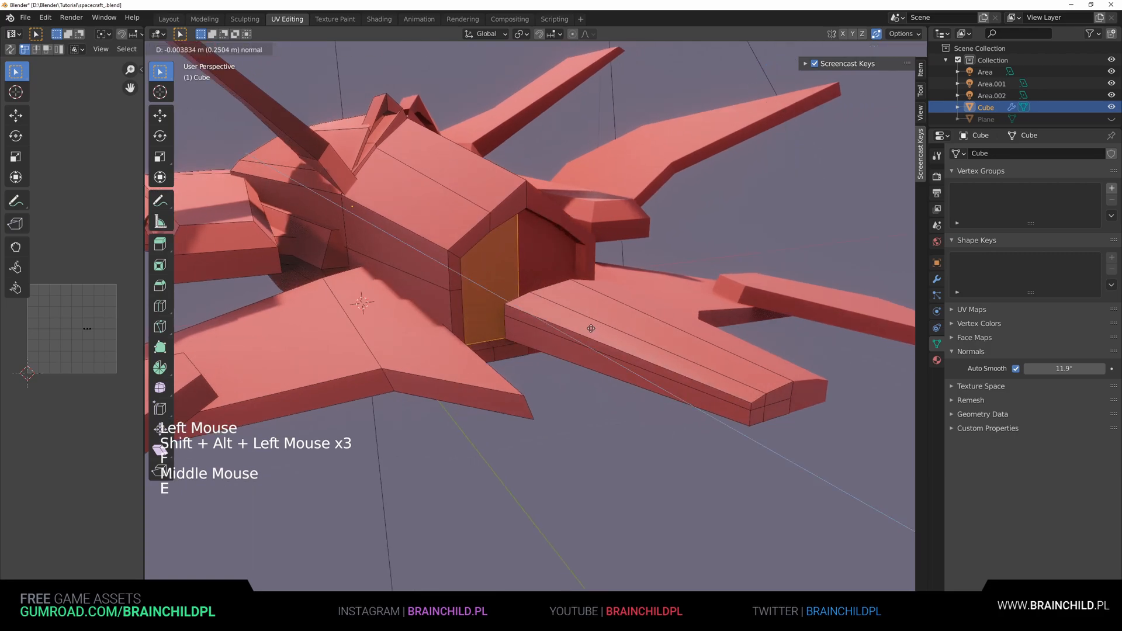
{"action": "key", "text": "Tab"}
{"action": "left_click", "coordinate": [596, 334]}
{"action": "key", "text": "Tab"}
Select the whole detached prong, move it back into the rear opening and scale it down to fit.
{"action": "left_click", "coordinate": [592, 337]}
{"action": "key", "text": "l"}
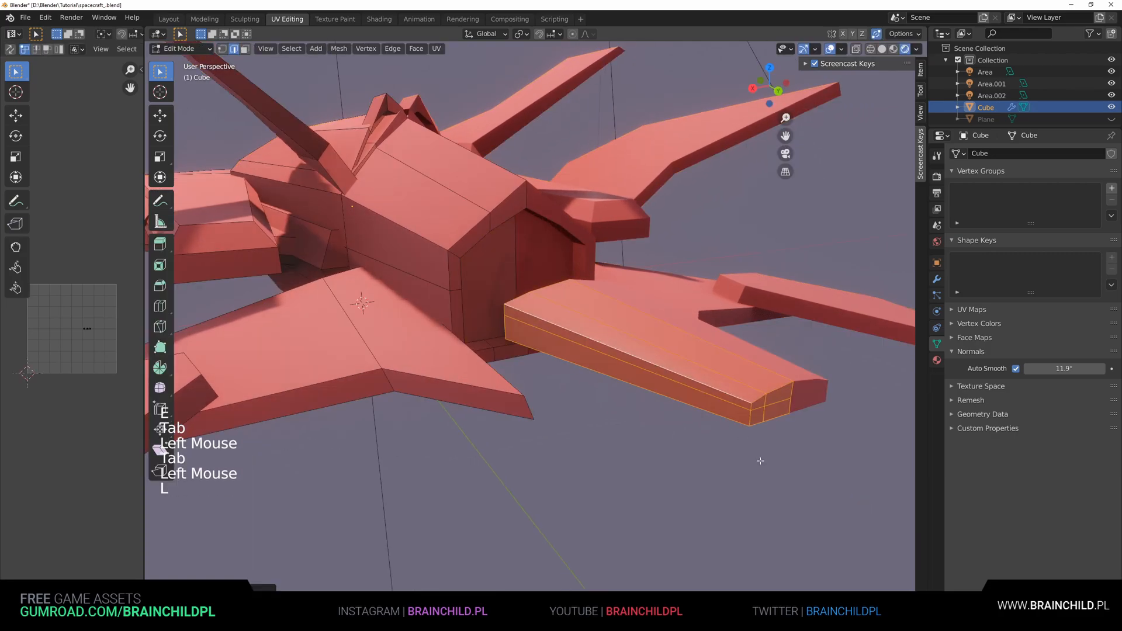
{"action": "key", "text": "g"}
{"action": "key", "text": "g"}
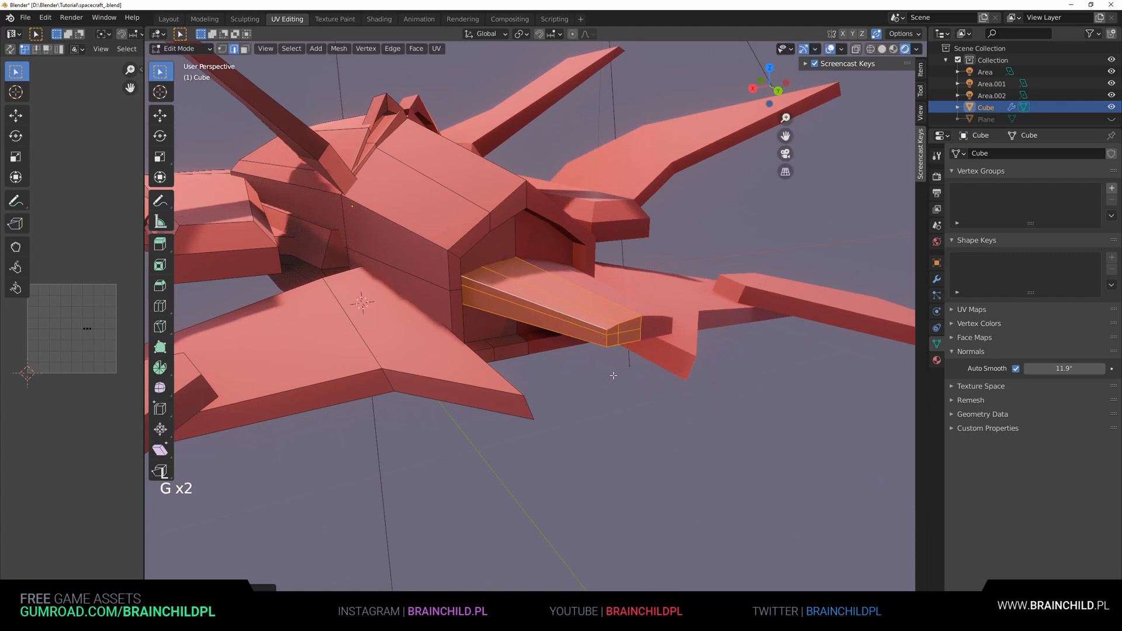
{"action": "key", "text": "g"}
{"action": "left_click", "coordinate": [577, 327]}
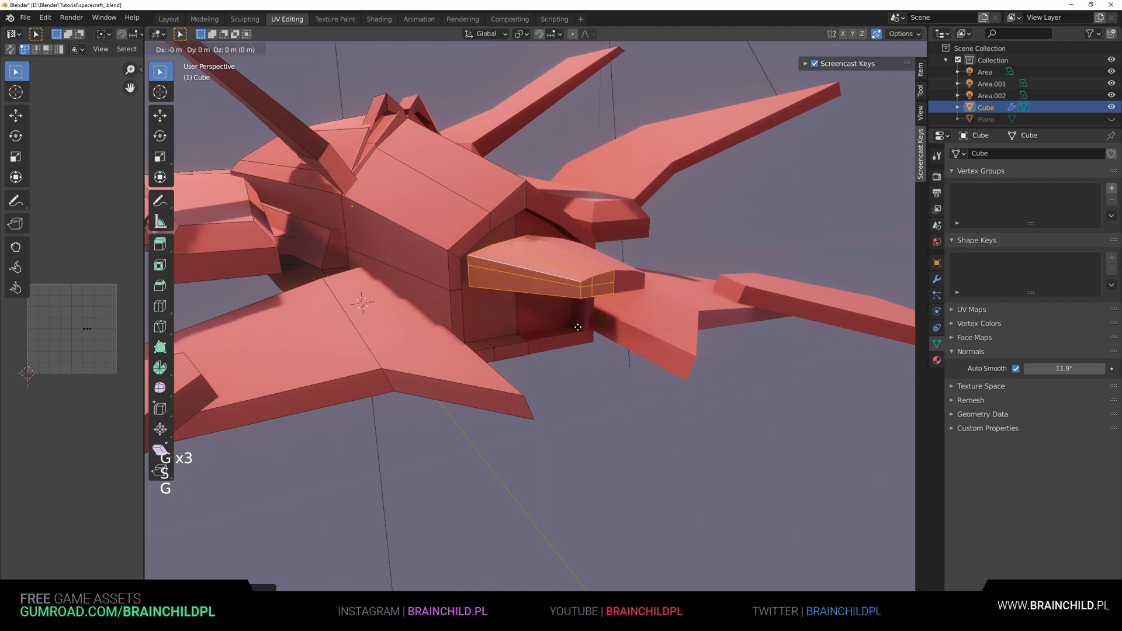
{"action": "left_click", "coordinate": [542, 307]}
{"action": "middle_click_drag", "start_coordinate": [541, 306], "coordinate": [514, 292]}
{"action": "mouse_move", "coordinate": [528, 286]}
{"action": "middle_mouse_down"}
{"action": "mouse_move", "coordinate": [525, 278]}
{"action": "mouse_move", "coordinate": [547, 288]}
{"action": "middle_mouse_up"}
{"action": "key", "text": "g"}
{"action": "left_click", "coordinate": [528, 274]}
Duplicate the rear prong twice along Z to stack the copies inside the opening.
{"action": "key", "text": "g"}
{"action": "key", "text": "shift+d"}
{"action": "key", "text": "z"}
{"action": "left_click", "coordinate": [555, 323]}
{"action": "key", "text": "shift+d"}
{"action": "key", "text": "z"}
Examine the complete spacecraft in Object Mode from near and far.
{"action": "key", "text": "Tab"}
{"action": "scroll", "coordinate": [579, 380], "scroll_direction": "down", "scroll_amount": 6}
{"action": "middle_click_drag", "start_coordinate": [587, 388], "coordinate": [634, 356]}
{"action": "scroll", "coordinate": [468, 392], "scroll_direction": "down", "scroll_amount": 3}
{"action": "scroll", "coordinate": [628, 379], "scroll_direction": "up", "scroll_amount": 6}
{"action": "scroll", "coordinate": [629, 379], "scroll_direction": "down", "scroll_amount": 4}
{"action": "middle_click_drag", "start_coordinate": [634, 357], "coordinate": [554, 366], "text": "shift"}
{"action": "scroll", "coordinate": [639, 333], "scroll_direction": "down", "scroll_amount": 1}
{"action": "scroll", "coordinate": [430, 356], "scroll_direction": "down", "scroll_amount": 3}
{"action": "scroll", "coordinate": [682, 357], "scroll_direction": "up", "scroll_amount": 2}
{"action": "middle_click_drag", "start_coordinate": [683, 357], "coordinate": [754, 316], "text": "shift"}
{"action": "scroll", "coordinate": [754, 315], "scroll_direction": "down", "scroll_amount": 2}
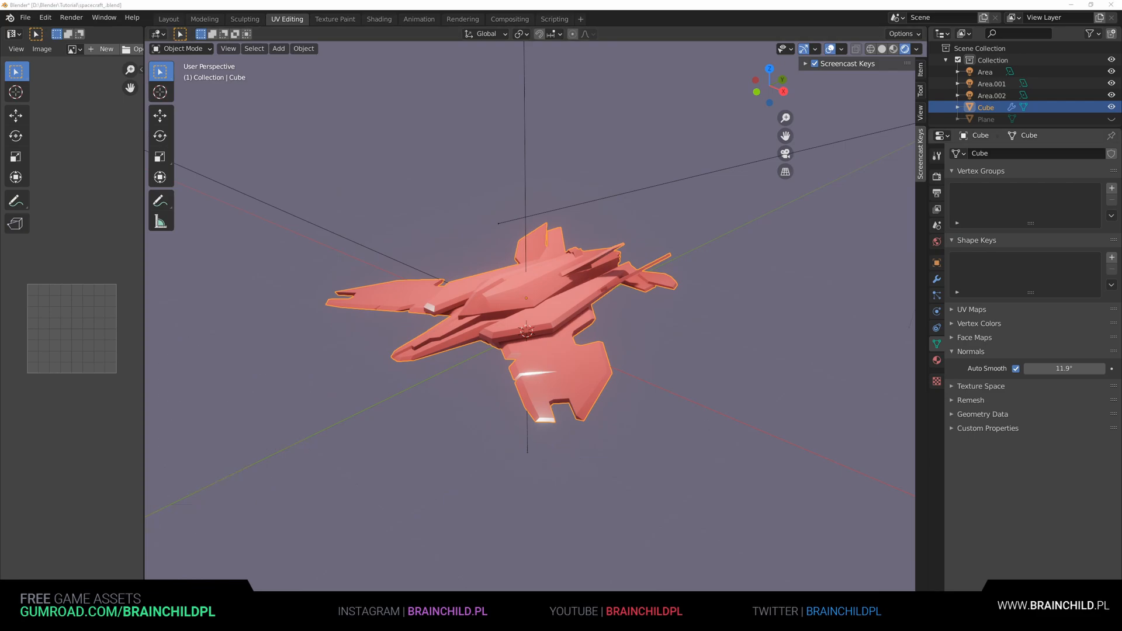
Slide the selected edge at the front of the canopy along the fuselage's upper surface.
{"action": "middle_click_drag", "start_coordinate": [527, 319], "coordinate": [526, 355]}
{"action": "scroll", "coordinate": [487, 310], "scroll_direction": "up", "scroll_amount": 1}
{"action": "scroll", "coordinate": [516, 321], "scroll_direction": "up", "scroll_amount": 2}
{"action": "left_click", "coordinate": [517, 320]}
{"action": "key", "text": "Tab"}
{"action": "scroll", "coordinate": [516, 320], "scroll_direction": "up", "scroll_amount": 2}
{"action": "middle_click_drag", "start_coordinate": [417, 328], "coordinate": [408, 320]}
{"action": "key", "text": "g"}
{"action": "key", "text": "g"}
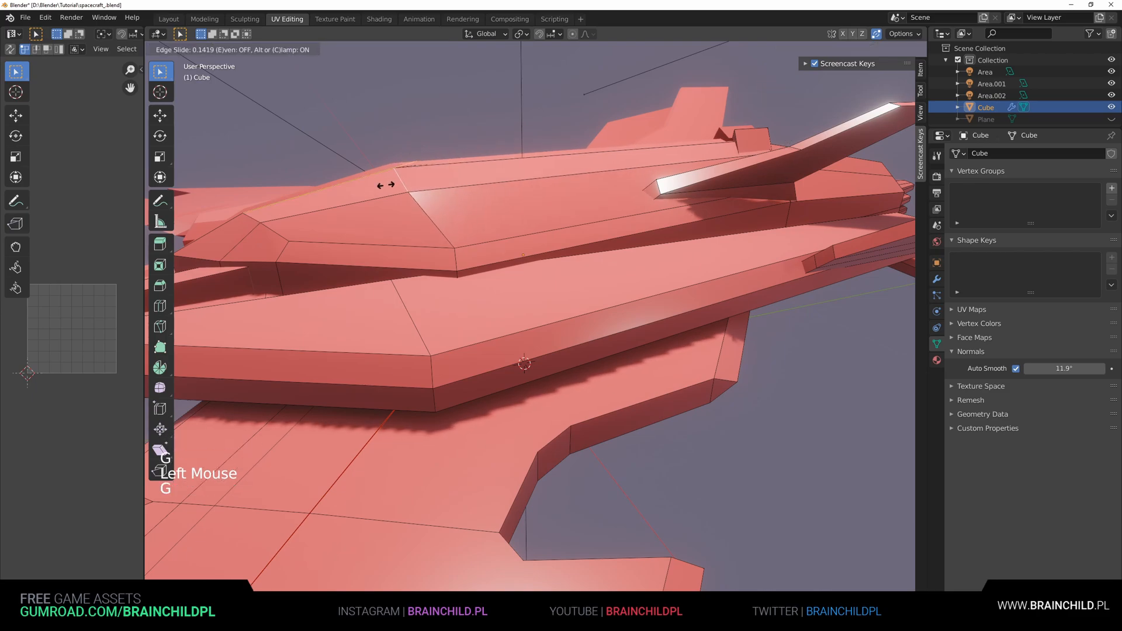
{"action": "left_click", "coordinate": [302, 214]}
Switch to vertex selection and adjust a vertex at the front of the canopy.
{"action": "scroll", "coordinate": [302, 214], "scroll_direction": "down", "scroll_amount": 2}
{"action": "key", "text": "Tab"}
{"action": "middle_click_drag", "start_coordinate": [301, 214], "coordinate": [538, 316]}
{"action": "scroll", "coordinate": [514, 350], "scroll_direction": "down", "scroll_amount": 5}
{"action": "scroll", "coordinate": [519, 371], "scroll_direction": "up", "scroll_amount": 3}
{"action": "scroll", "coordinate": [520, 371], "scroll_direction": "up", "scroll_amount": 2}
{"action": "key", "text": "Tab"}
{"action": "key", "text": "1"}
{"action": "left_click", "coordinate": [489, 323]}
{"action": "key", "text": "ctrl+z"}
{"action": "middle_click_drag", "start_coordinate": [537, 316], "coordinate": [554, 402]}
{"action": "scroll", "coordinate": [538, 327], "scroll_direction": "up", "scroll_amount": 2}
{"action": "key", "text": "Tab"}
{"action": "scroll", "coordinate": [537, 327], "scroll_direction": "down", "scroll_amount": 2}
{"action": "key", "text": "Tab"}
{"action": "scroll", "coordinate": [481, 402], "scroll_direction": "up", "scroll_amount": 2}
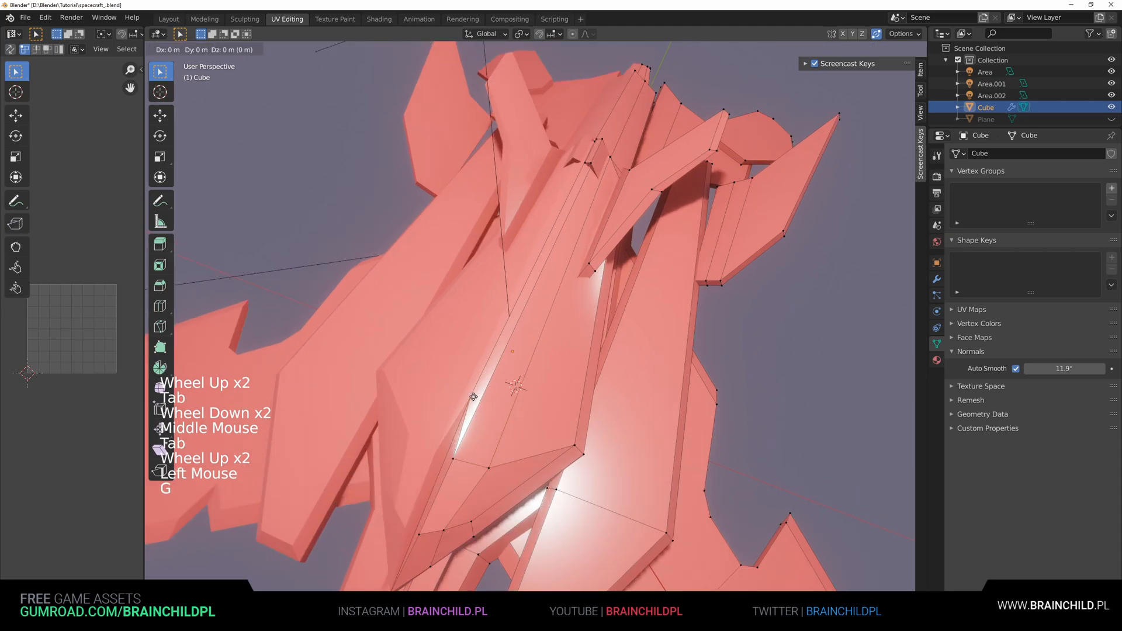
{"action": "key", "text": "Tab"}
Select the unwanted elements at the step in the rear upper fuselage and delete them.
{"action": "scroll", "coordinate": [447, 456], "scroll_direction": "down", "scroll_amount": 3}
{"action": "middle_click_drag", "start_coordinate": [447, 456], "coordinate": [527, 280]}
{"action": "scroll", "coordinate": [572, 387], "scroll_direction": "up", "scroll_amount": 3}
{"action": "key", "text": "Tab"}
{"action": "left_click", "coordinate": [525, 193]}
{"action": "middle_click_drag", "start_coordinate": [525, 193], "coordinate": [544, 275], "text": "shift"}
{"action": "middle_click_drag", "start_coordinate": [543, 275], "coordinate": [818, 254]}
{"action": "scroll", "coordinate": [509, 333], "scroll_direction": "up", "scroll_amount": 3}
{"action": "scroll", "coordinate": [508, 309], "scroll_direction": "up", "scroll_amount": 3}
{"action": "left_click", "coordinate": [500, 311]}
{"action": "left_click", "coordinate": [546, 250], "text": "shift"}
{"action": "middle_click_drag", "start_coordinate": [818, 254], "coordinate": [494, 316], "text": "shift"}
{"action": "key", "text": "g"}
{"action": "right_click", "coordinate": [570, 298]}
{"action": "key", "text": "Delete"}
{"action": "left_click", "coordinate": [564, 265]}
{"action": "scroll", "coordinate": [561, 309], "scroll_direction": "down", "scroll_amount": 3}
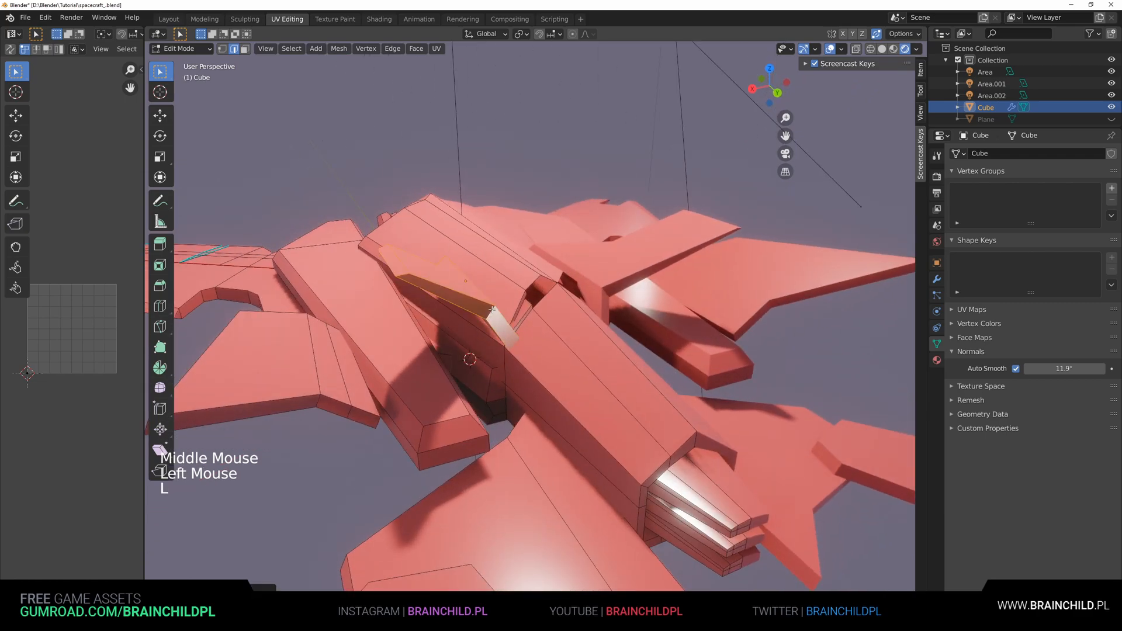
Select the linked plate on the side of the rear upper fuselage and move it.
{"action": "key", "text": "l"}
{"action": "middle_click_drag", "start_coordinate": [508, 315], "coordinate": [488, 316]}
{"action": "scroll", "coordinate": [488, 317], "scroll_direction": "up", "scroll_amount": 1}
{"action": "mouse_move", "coordinate": [488, 316]}
{"action": "middle_mouse_down"}
{"action": "mouse_move", "coordinate": [464, 317]}
{"action": "mouse_move", "coordinate": [493, 317]}
{"action": "mouse_move", "coordinate": [489, 310]}
{"action": "mouse_move", "coordinate": [487, 347]}
{"action": "mouse_move", "coordinate": [493, 313]}
{"action": "mouse_move", "coordinate": [503, 315]}
{"action": "middle_mouse_up"}
{"action": "key", "text": "g"}
{"action": "scroll", "coordinate": [493, 317], "scroll_direction": "up", "scroll_amount": 3}
{"action": "left_click", "coordinate": [474, 334]}
Delete the unwanted geometry beside the gap in the upper fuselage.
{"action": "left_click", "coordinate": [491, 328]}
{"action": "key", "text": "Delete"}
{"action": "left_click", "coordinate": [493, 311]}
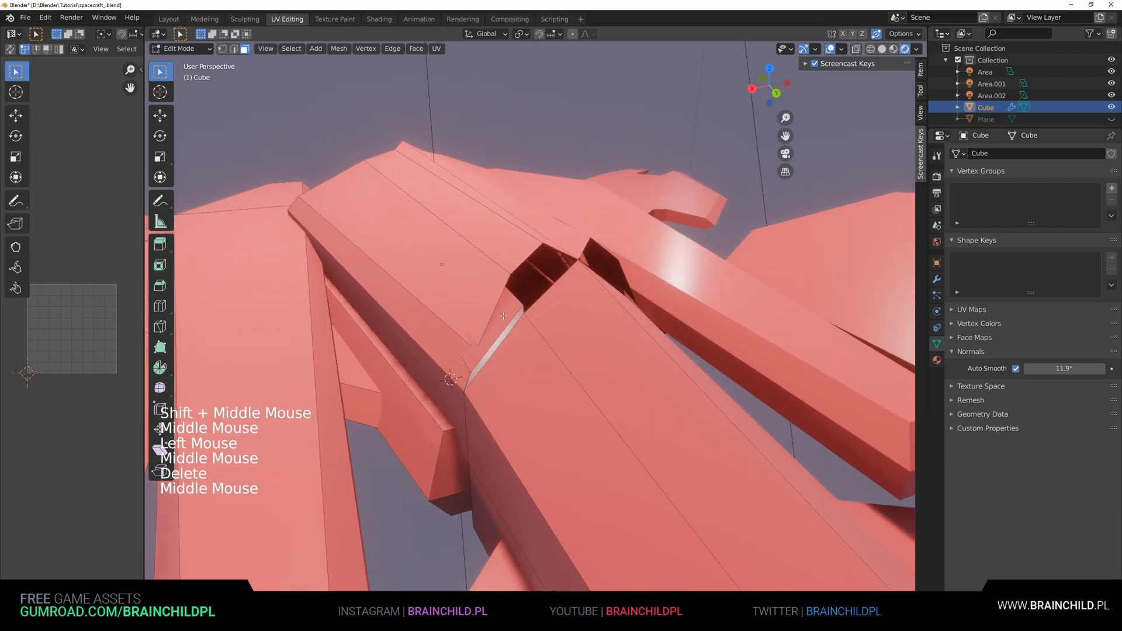
Delete the leftover sliver beside the gap in the rear upper fuselage and fill the opening between its edges with faces.
{"action": "scroll", "coordinate": [485, 357], "scroll_direction": "down", "scroll_amount": 3}
{"action": "middle_click_drag", "start_coordinate": [486, 356], "coordinate": [509, 330]}
{"action": "key", "text": "Delete"}
{"action": "scroll", "coordinate": [484, 359], "scroll_direction": "up", "scroll_amount": 1}
{"action": "scroll", "coordinate": [480, 361], "scroll_direction": "up", "scroll_amount": 2}
{"action": "left_click", "coordinate": [481, 368]}
{"action": "left_click", "coordinate": [508, 330]}
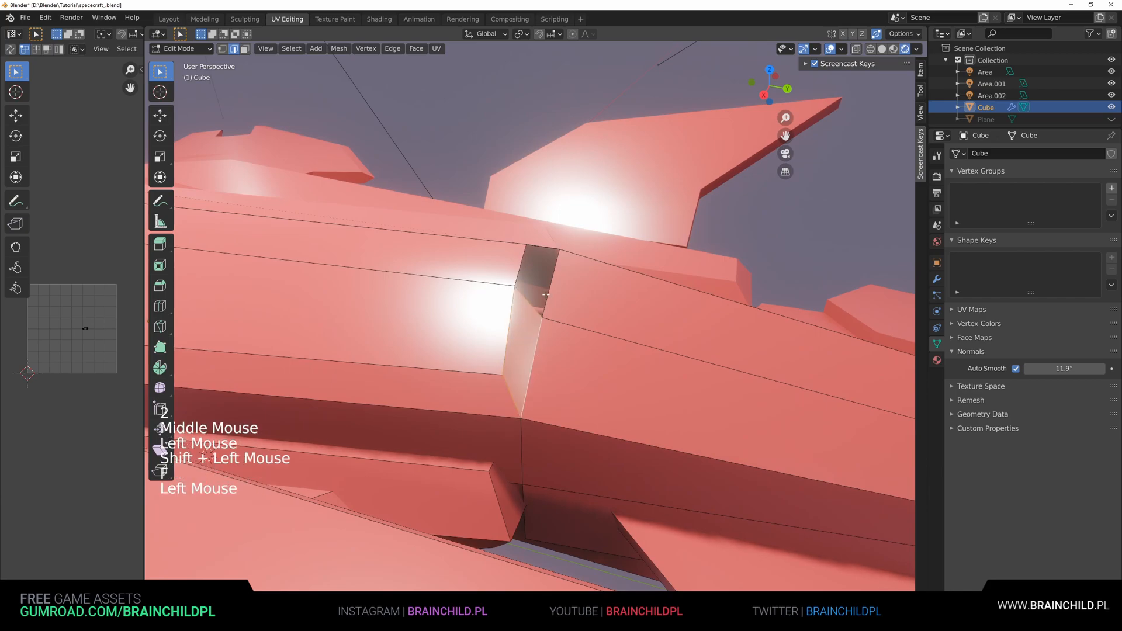
{"action": "left_click", "coordinate": [545, 295], "text": "shift"}
{"action": "key", "text": "f"}
Select the new faces closing the step in the rear upper fuselage and flatten them by scaling along Y.
{"action": "scroll", "coordinate": [546, 295], "scroll_direction": "down", "scroll_amount": 3}
{"action": "middle_click_drag", "start_coordinate": [546, 295], "coordinate": [535, 327]}
{"action": "key", "text": "Tab"}
{"action": "scroll", "coordinate": [547, 292], "scroll_direction": "down", "scroll_amount": 4}
{"action": "key", "text": "Tab"}
{"action": "scroll", "coordinate": [533, 333], "scroll_direction": "up", "scroll_amount": 3}
{"action": "key", "text": "3"}
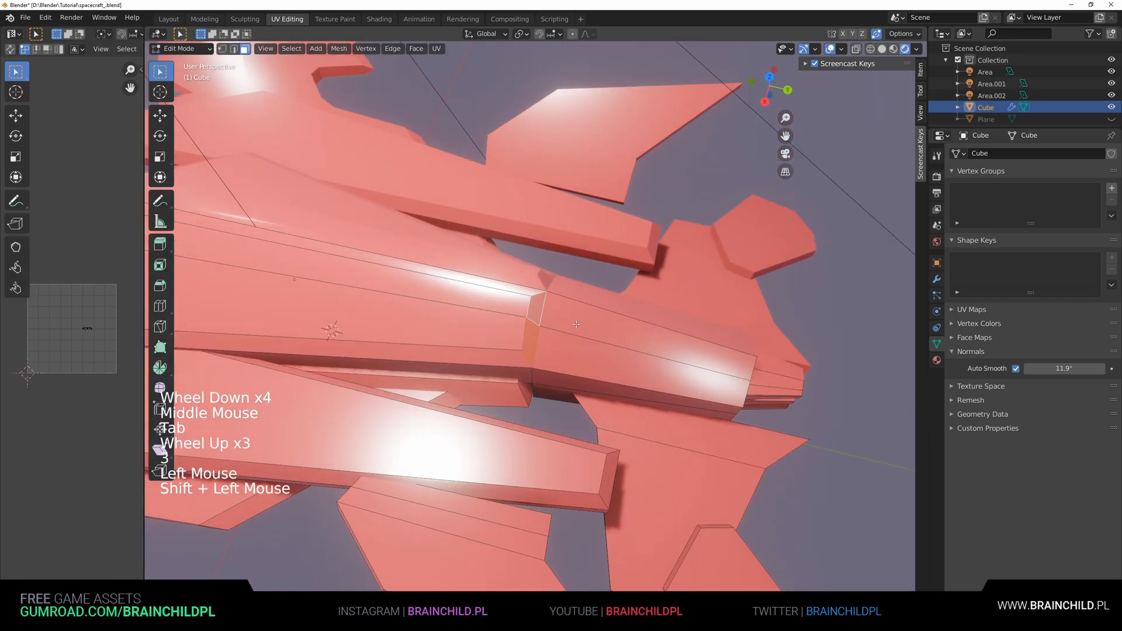
{"action": "key", "text": "w"}
{"action": "key", "text": "x"}
{"action": "key", "text": "s"}
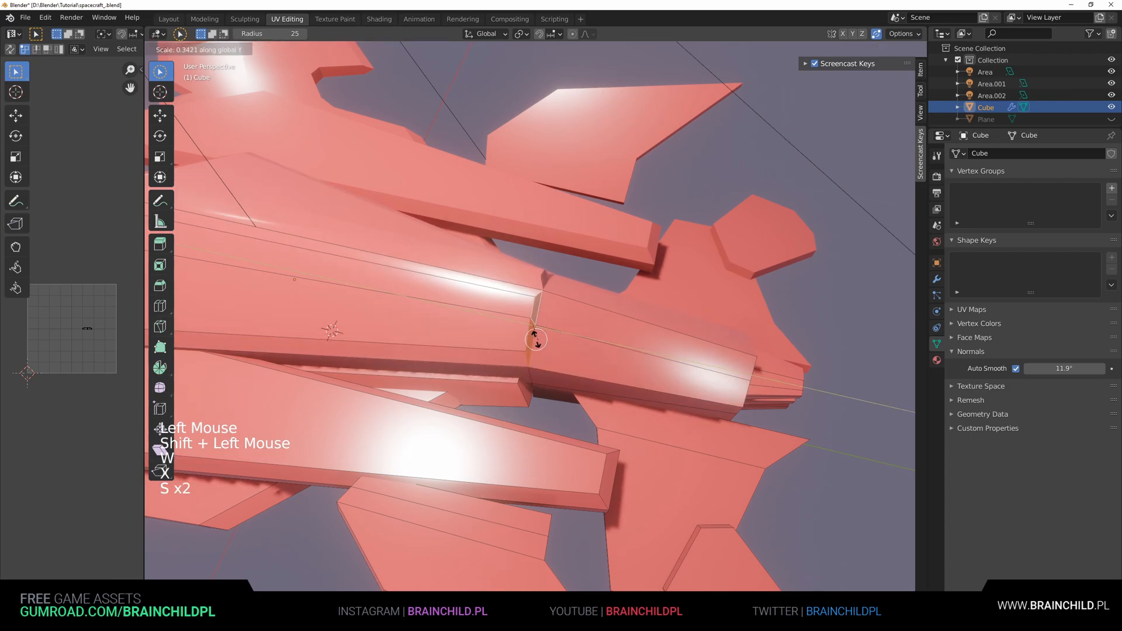
{"action": "middle_click_drag", "start_coordinate": [536, 339], "coordinate": [518, 318]}
{"action": "scroll", "coordinate": [514, 316], "scroll_direction": "up", "scroll_amount": 2}
Move the vertices at the corner and side of the fuselage step along Y and Z to reshape its opening.
{"action": "key", "text": "2"}
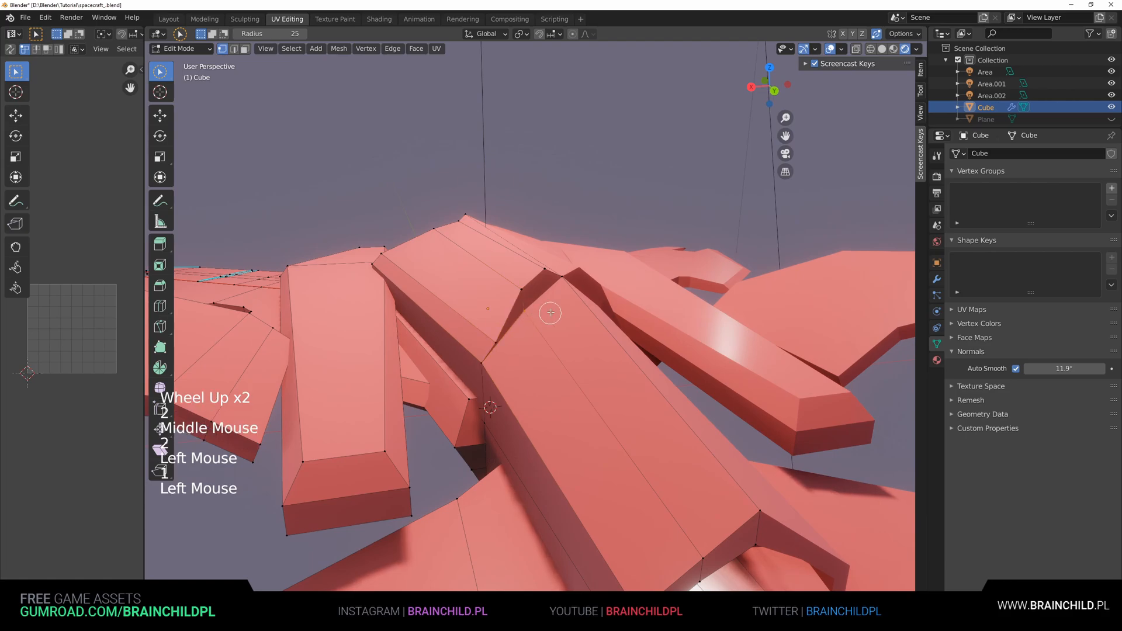
{"action": "key", "text": "g"}
{"action": "key", "text": "z"}
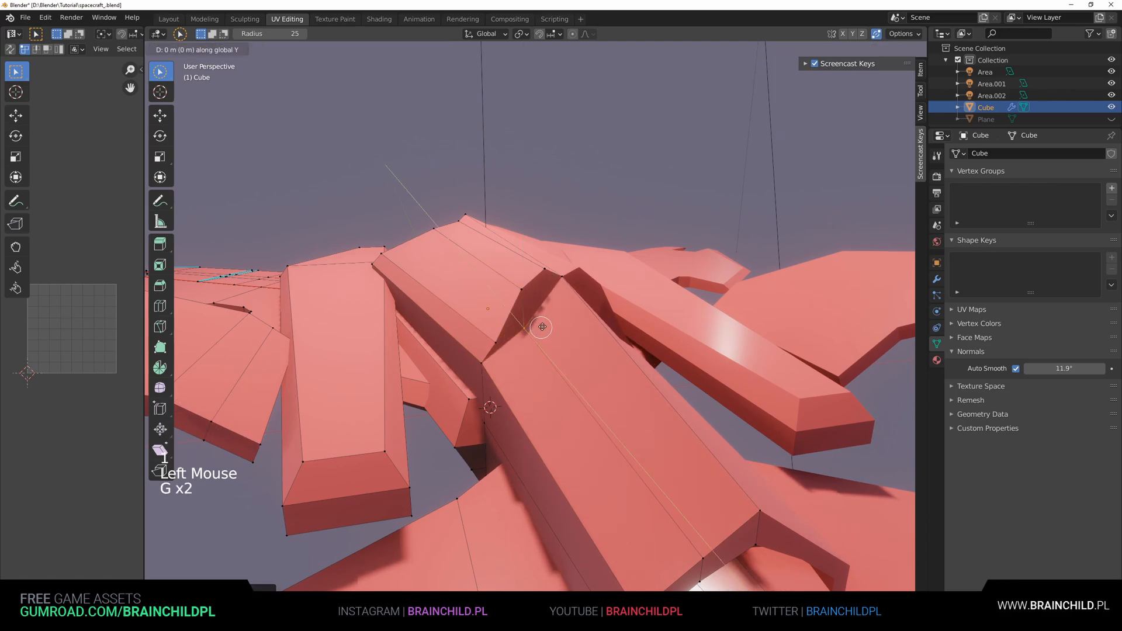
{"action": "key", "text": "g"}
{"action": "left_click", "coordinate": [572, 314]}
{"action": "middle_click_drag", "start_coordinate": [571, 314], "coordinate": [536, 283]}
{"action": "left_click", "coordinate": [498, 338]}
{"action": "mouse_move", "coordinate": [498, 338]}
{"action": "middle_mouse_down"}
{"action": "mouse_move", "coordinate": [523, 345]}
{"action": "mouse_move", "coordinate": [502, 332]}
{"action": "mouse_move", "coordinate": [524, 313]}
{"action": "mouse_move", "coordinate": [558, 347]}
{"action": "mouse_move", "coordinate": [413, 383]}
{"action": "mouse_move", "coordinate": [514, 327]}
{"action": "middle_mouse_up"}
{"action": "key", "text": "g"}
{"action": "key", "text": "z"}
{"action": "left_click", "coordinate": [522, 328]}
Fine-tune the vertices of the fuselage step along Y and Z to even out its outline.
{"action": "scroll", "coordinate": [522, 328], "scroll_direction": "up", "scroll_amount": 1}
{"action": "key", "text": "g"}
{"action": "key", "text": "y"}
{"action": "scroll", "coordinate": [499, 327], "scroll_direction": "down", "scroll_amount": 1}
{"action": "key", "text": "g"}
{"action": "key", "text": "z"}
{"action": "scroll", "coordinate": [525, 311], "scroll_direction": "down", "scroll_amount": 8}
{"action": "scroll", "coordinate": [558, 347], "scroll_direction": "up", "scroll_amount": 1}
{"action": "key", "text": "g"}
{"action": "scroll", "coordinate": [413, 384], "scroll_direction": "up", "scroll_amount": 5}
{"action": "scroll", "coordinate": [413, 383], "scroll_direction": "down", "scroll_amount": 1, "text": "shift"}
Select the two sloped faces of the fuselage step and inset them.
{"action": "key", "text": "3"}
{"action": "left_click", "coordinate": [529, 316]}
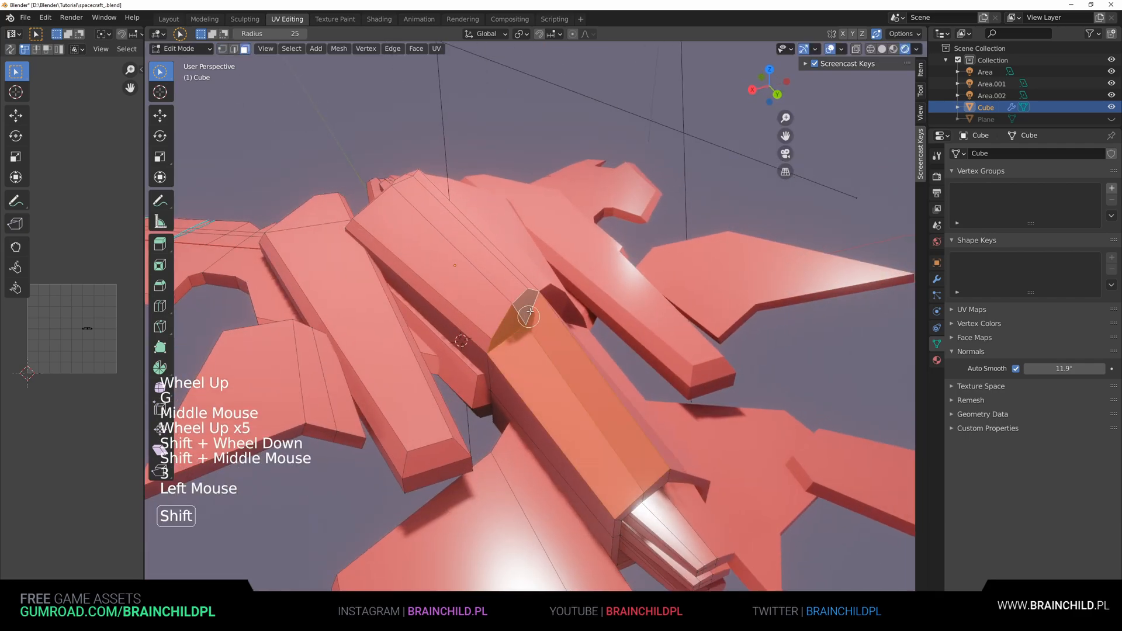
{"action": "left_click", "coordinate": [517, 318]}
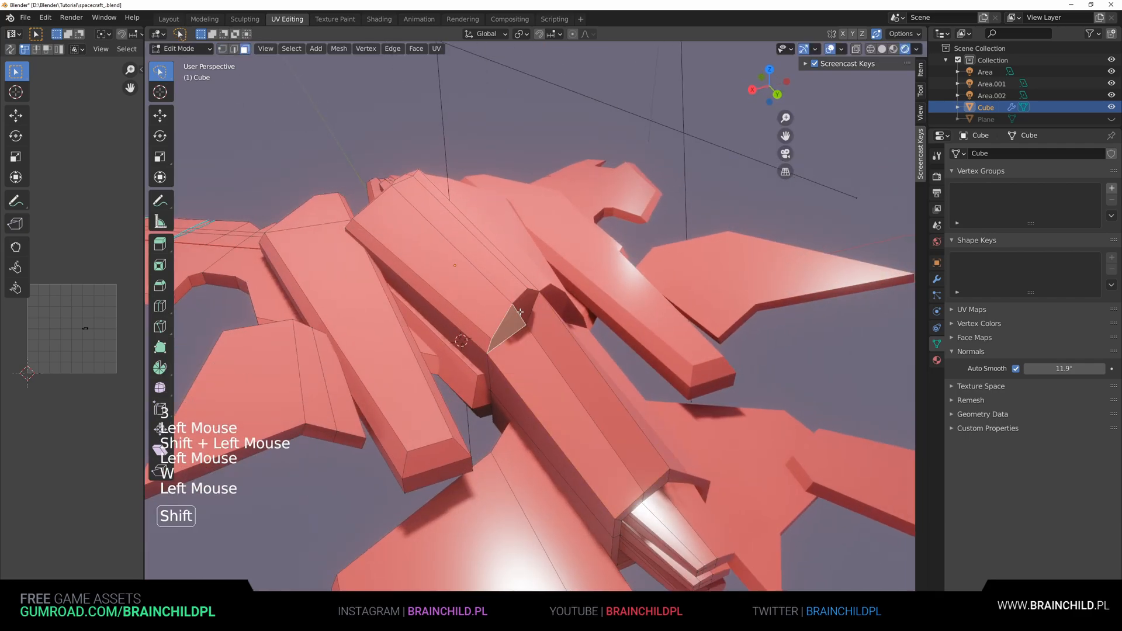
{"action": "left_click", "coordinate": [504, 336], "text": "shift"}
{"action": "middle_click_drag", "start_coordinate": [504, 336], "coordinate": [532, 279]}
{"action": "key", "text": "i"}
{"action": "left_click", "coordinate": [549, 287]}
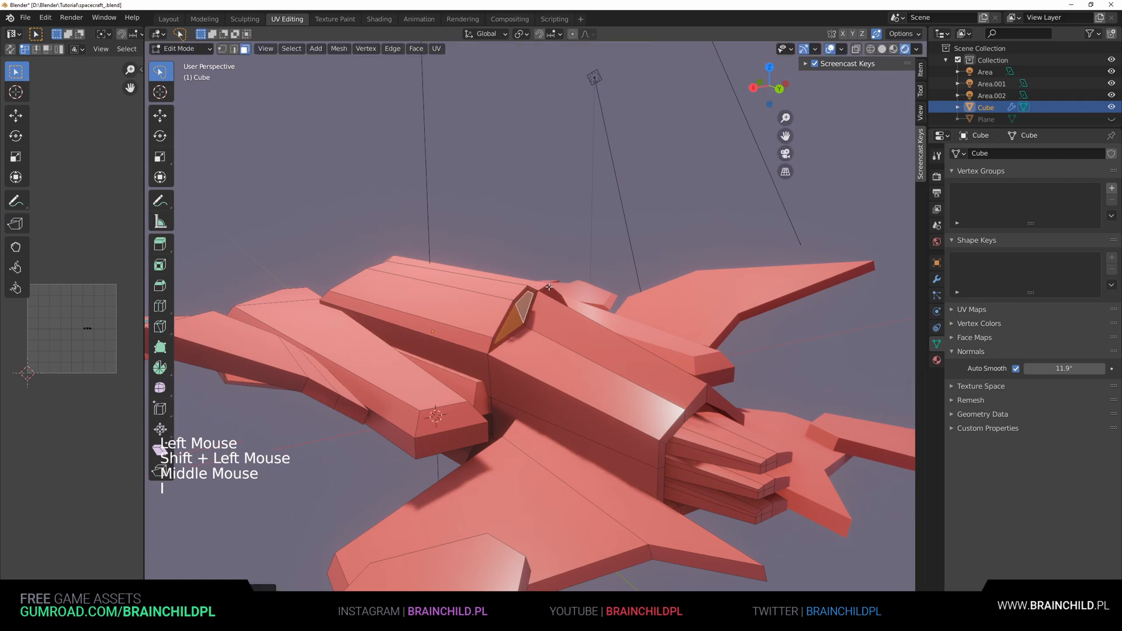
Add loop cuts across the upper fuselage ahead of the rear step.
{"action": "key", "text": "Tab"}
{"action": "scroll", "coordinate": [529, 292], "scroll_direction": "down", "scroll_amount": 2}
{"action": "middle_click_drag", "start_coordinate": [529, 293], "coordinate": [584, 351]}
{"action": "scroll", "coordinate": [514, 328], "scroll_direction": "down", "scroll_amount": 2}
{"action": "scroll", "coordinate": [604, 390], "scroll_direction": "down", "scroll_amount": 3}
{"action": "middle_click_drag", "start_coordinate": [584, 350], "coordinate": [595, 370], "text": "shift"}
{"action": "scroll", "coordinate": [598, 345], "scroll_direction": "up", "scroll_amount": 2}
{"action": "key", "text": "Tab"}
{"action": "left_click", "coordinate": [542, 328]}
{"action": "middle_click_drag", "start_coordinate": [541, 328], "coordinate": [514, 336], "text": "shift"}
{"action": "scroll", "coordinate": [514, 336], "scroll_direction": "up", "scroll_amount": 4}
{"action": "key", "text": "ctrl+r"}
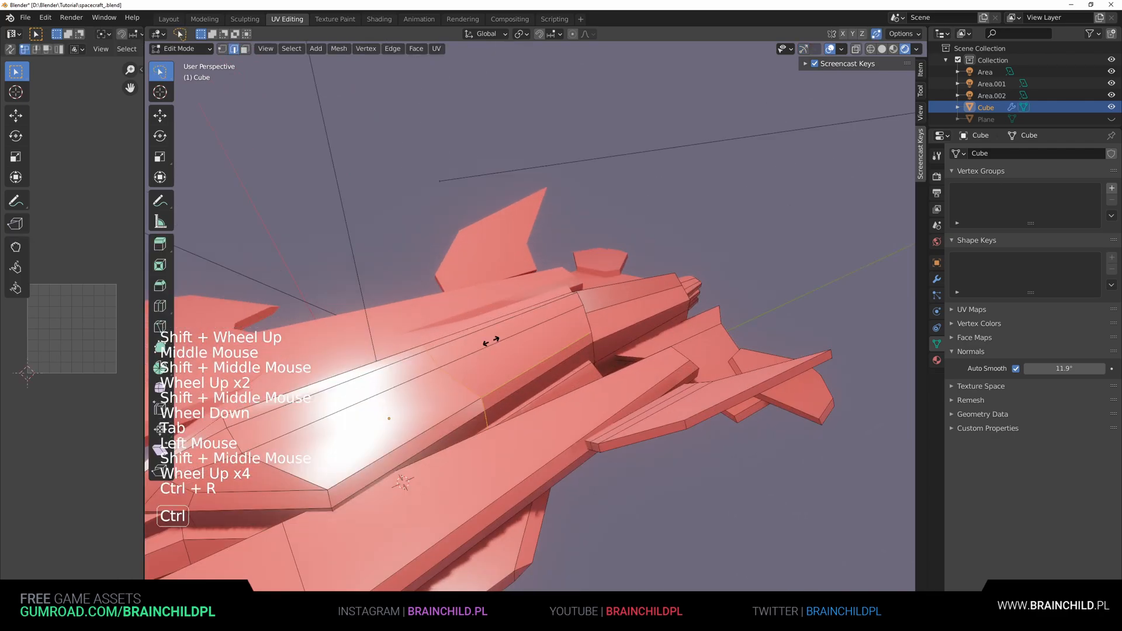
{"action": "key", "text": "ctrl+r"}
{"action": "left_click", "coordinate": [513, 328]}
Select the adjoining faces between the new cuts, extrude them into the hull and scale them down to form a recess.
{"action": "middle_click_drag", "start_coordinate": [512, 341], "coordinate": [595, 351]}
{"action": "left_click", "coordinate": [505, 355], "text": "shift"}
{"action": "left_click", "coordinate": [530, 363], "text": "shift"}
{"action": "scroll", "coordinate": [530, 364], "scroll_direction": "up", "scroll_amount": 1}
{"action": "key", "text": "e"}
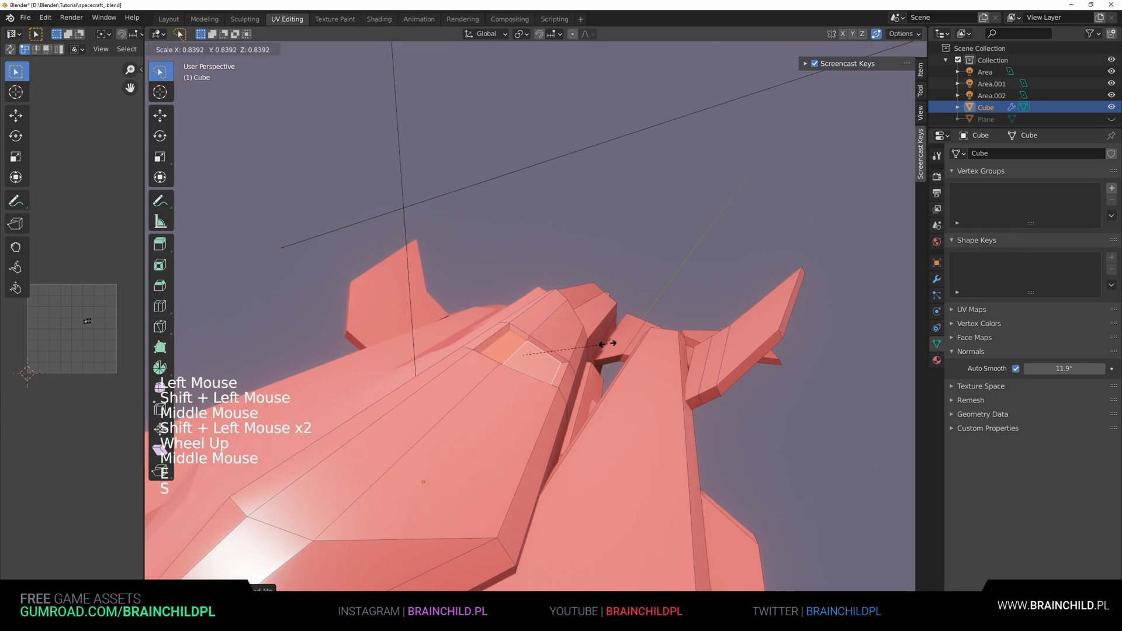
{"action": "middle_click_drag", "start_coordinate": [556, 371], "coordinate": [526, 374]}
{"action": "middle_click_drag", "start_coordinate": [526, 374], "coordinate": [608, 325], "text": "shift"}
{"action": "scroll", "coordinate": [576, 356], "scroll_direction": "up", "scroll_amount": 2}
{"action": "key", "text": "Tab"}
{"action": "scroll", "coordinate": [577, 357], "scroll_direction": "down", "scroll_amount": 8}
{"action": "scroll", "coordinate": [549, 438], "scroll_direction": "up", "scroll_amount": 6}
Return to editing the mesh and reveal the hidden parts around the upper fuselage.
{"action": "key", "text": "Tab"}
{"action": "key", "text": "Tab"}
{"action": "key", "text": "Tab"}
{"action": "key", "text": "Tab"}
{"action": "key", "text": "alt+h"}
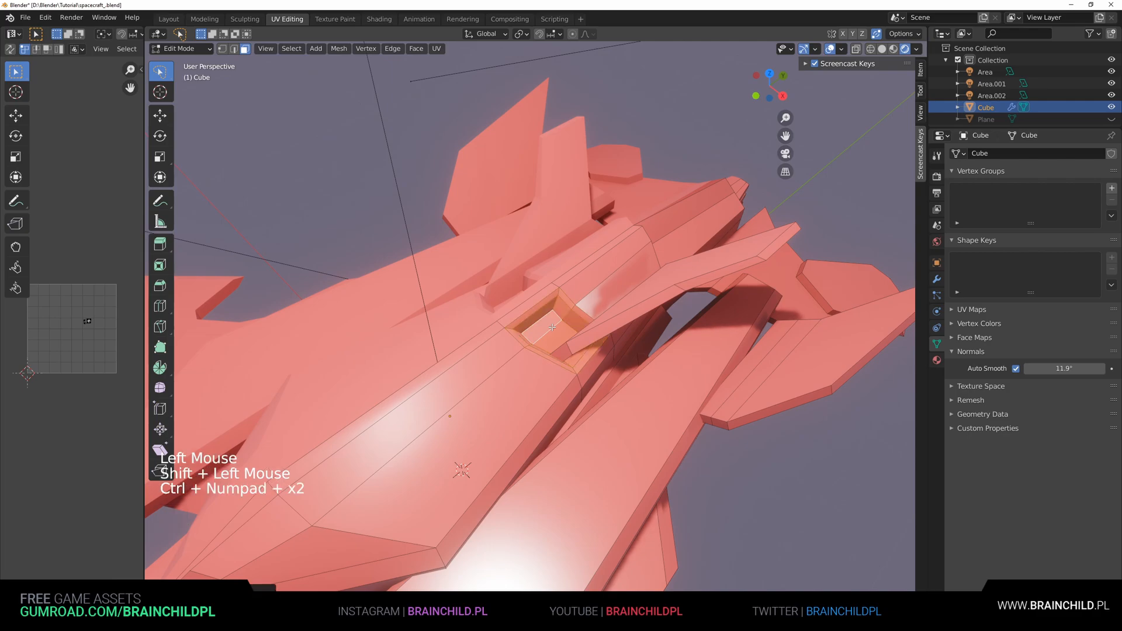
Move the recess and its surrounding faces about 1.5 m forward along Y on the upper fuselage.
{"action": "key", "text": "g"}
{"action": "key", "text": "y"}
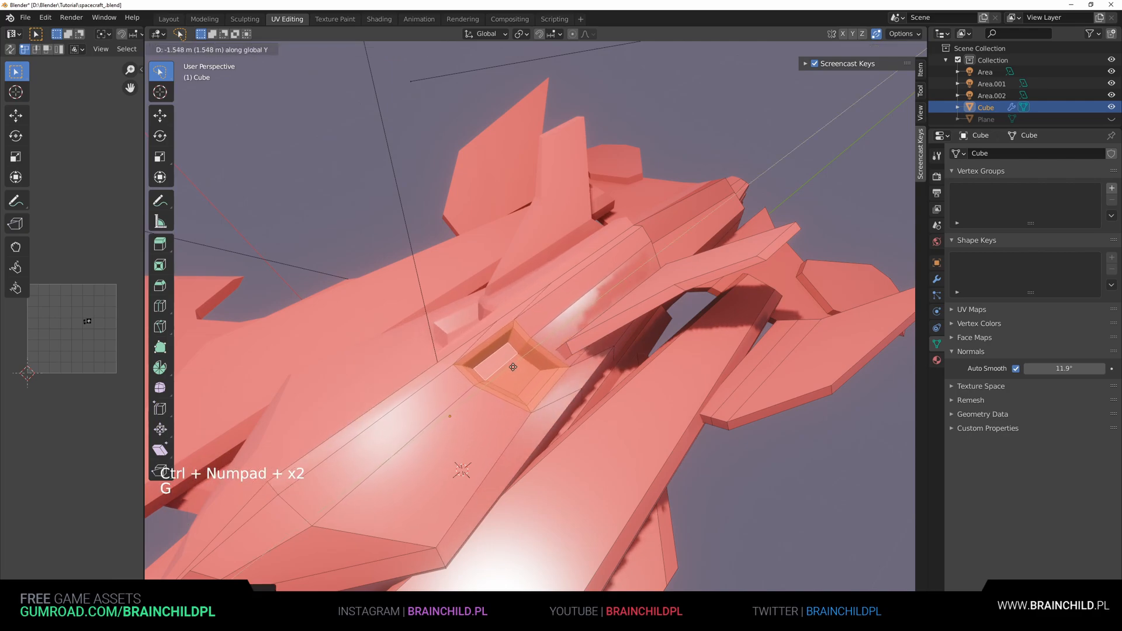
{"action": "key", "text": "Tab"}
{"action": "scroll", "coordinate": [522, 368], "scroll_direction": "down", "scroll_amount": 3}
{"action": "middle_click_drag", "start_coordinate": [521, 367], "coordinate": [647, 383]}
Add a cube to the spacecraft mesh.
{"action": "key", "text": "Tab"}
{"action": "scroll", "coordinate": [524, 367], "scroll_direction": "up", "scroll_amount": 3}
{"action": "left_click", "coordinate": [561, 357]}
{"action": "scroll", "coordinate": [571, 360], "scroll_direction": "up", "scroll_amount": 2}
{"action": "key", "text": "shift+a"}
{"action": "left_click", "coordinate": [570, 369]}
Move the cube above the hull in the front view and scale it into a flat box.
{"action": "scroll", "coordinate": [570, 370], "scroll_direction": "down", "scroll_amount": 4}
{"action": "scroll", "coordinate": [607, 377], "scroll_direction": "down", "scroll_amount": 1, "text": "alt"}
{"action": "scroll", "coordinate": [608, 377], "scroll_direction": "up", "scroll_amount": 1, "text": "alt"}
{"action": "key", "text": "g"}
{"action": "key", "text": "s"}
{"action": "key", "text": "s"}
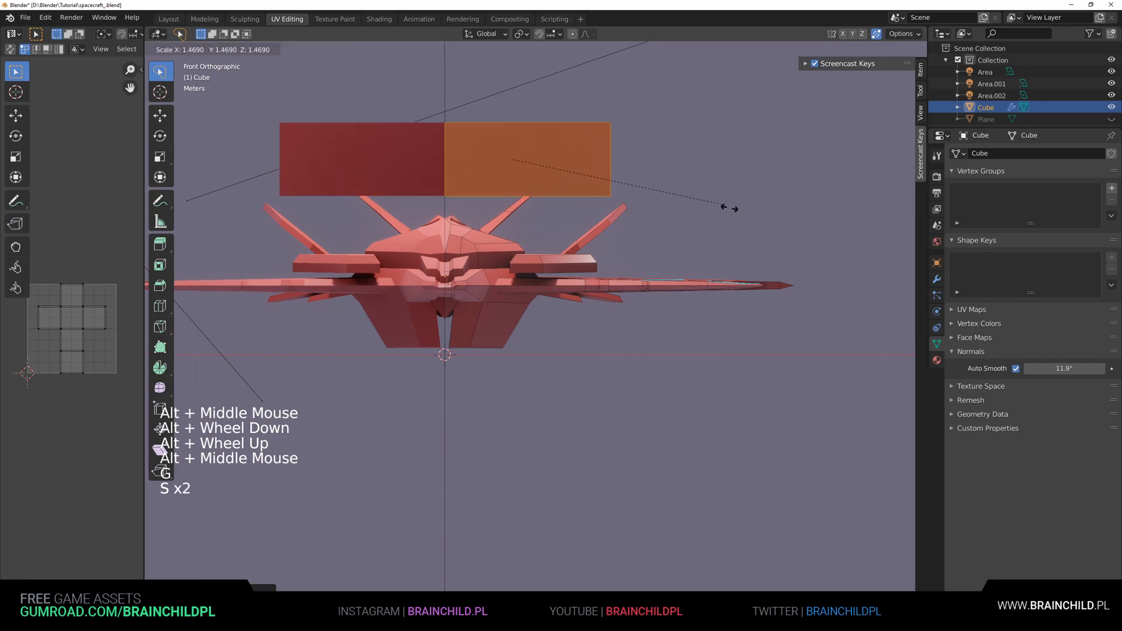
{"action": "key", "text": "s"}
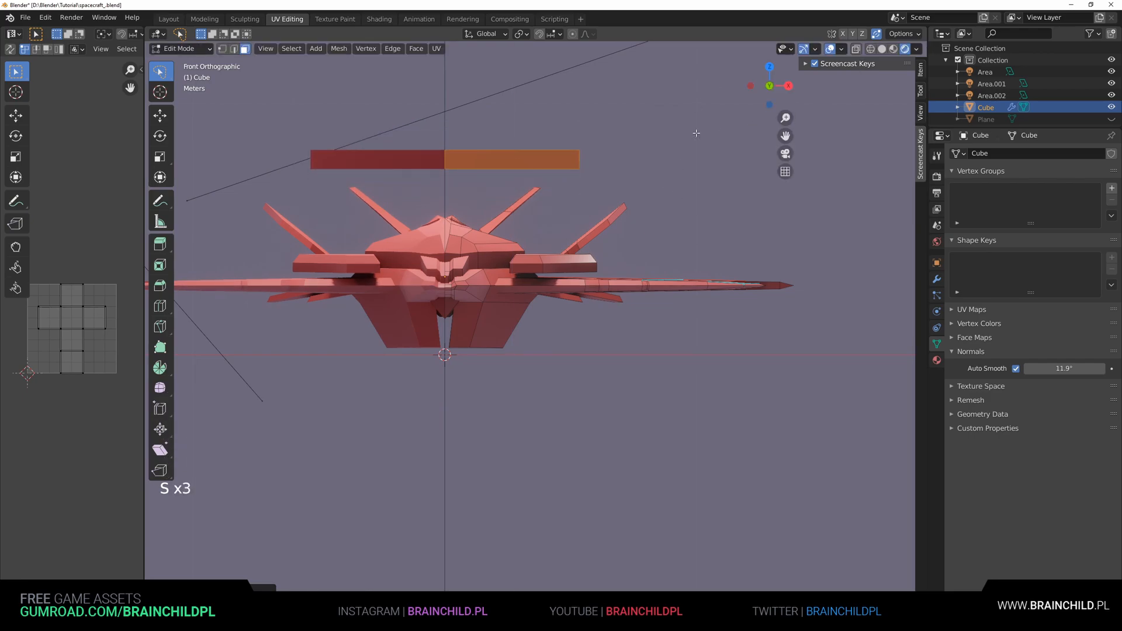
{"action": "middle_click_drag", "start_coordinate": [725, 129], "coordinate": [770, 247], "text": "shift"}
Narrow the box along X, leaving Auto Smooth enabled.
{"action": "left_click", "coordinate": [1015, 368]}
{"action": "key", "text": "s"}
{"action": "key", "text": "x"}
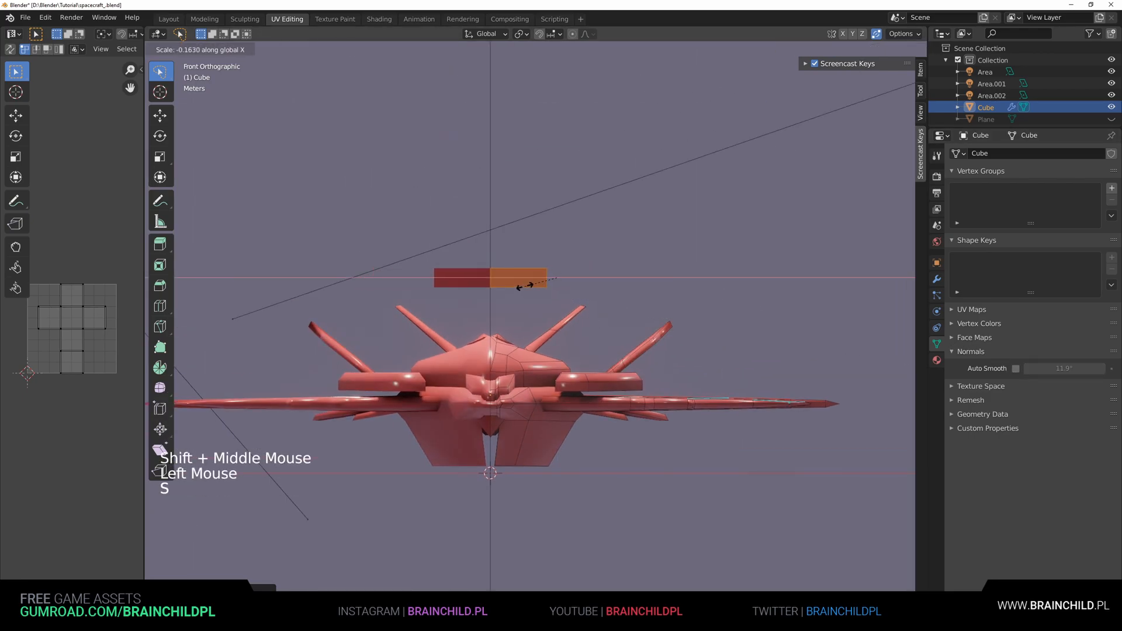
{"action": "right_click", "coordinate": [629, 285]}
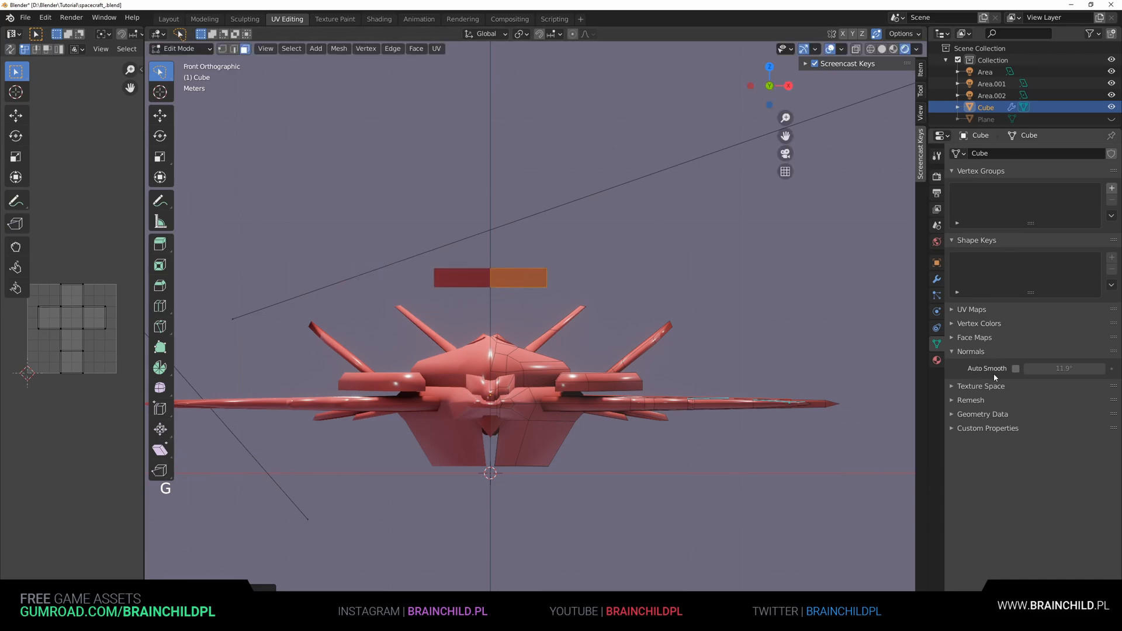
{"action": "left_click", "coordinate": [1015, 368]}
Turn off Clipping in the Mirror modifier and move the box away from the centre line.
{"action": "left_click", "coordinate": [933, 279]}
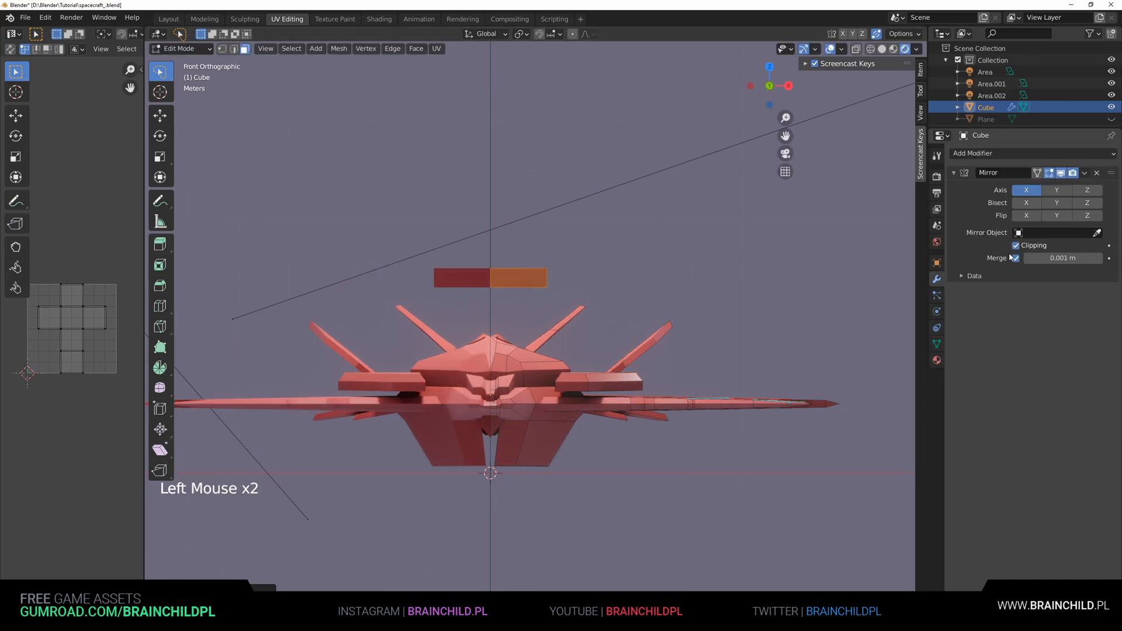
{"action": "key", "text": "g"}
{"action": "left_click", "coordinate": [586, 331]}
Scale the box along X into a thin slat and taper its top face.
{"action": "scroll", "coordinate": [587, 331], "scroll_direction": "up", "scroll_amount": 5}
{"action": "middle_click_drag", "start_coordinate": [648, 319], "coordinate": [829, 343]}
{"action": "key", "text": "s"}
{"action": "key", "text": "x"}
{"action": "scroll", "coordinate": [762, 298], "scroll_direction": "down", "scroll_amount": 4}
{"action": "middle_click_drag", "start_coordinate": [730, 310], "coordinate": [543, 354]}
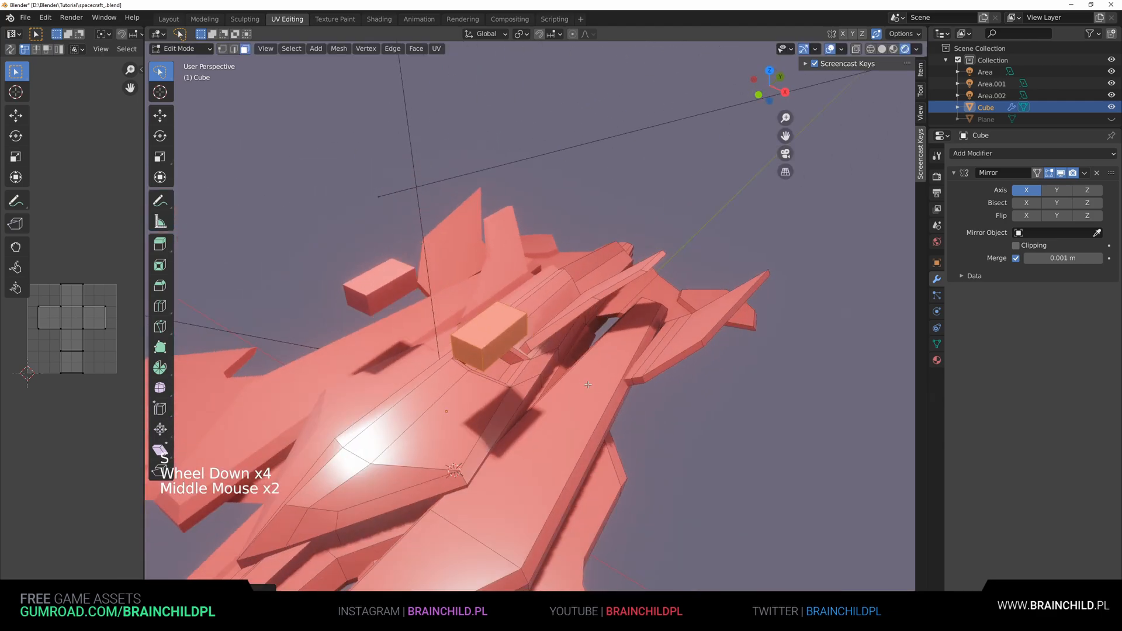
{"action": "key", "text": "s"}
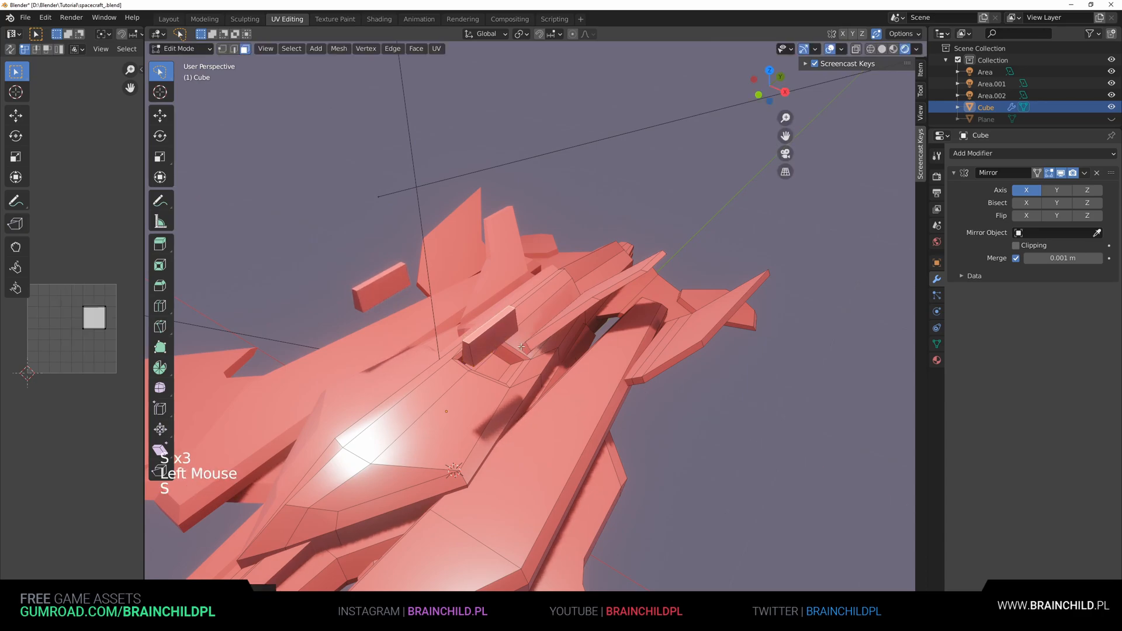
Duplicate the tapered slat in the front view and space the copies along X into a row of five.
{"action": "middle_click_drag", "start_coordinate": [485, 341], "coordinate": [573, 333], "text": "alt"}
{"action": "scroll", "coordinate": [585, 331], "scroll_direction": "up", "scroll_amount": 2}
{"action": "key", "text": "shift+d"}
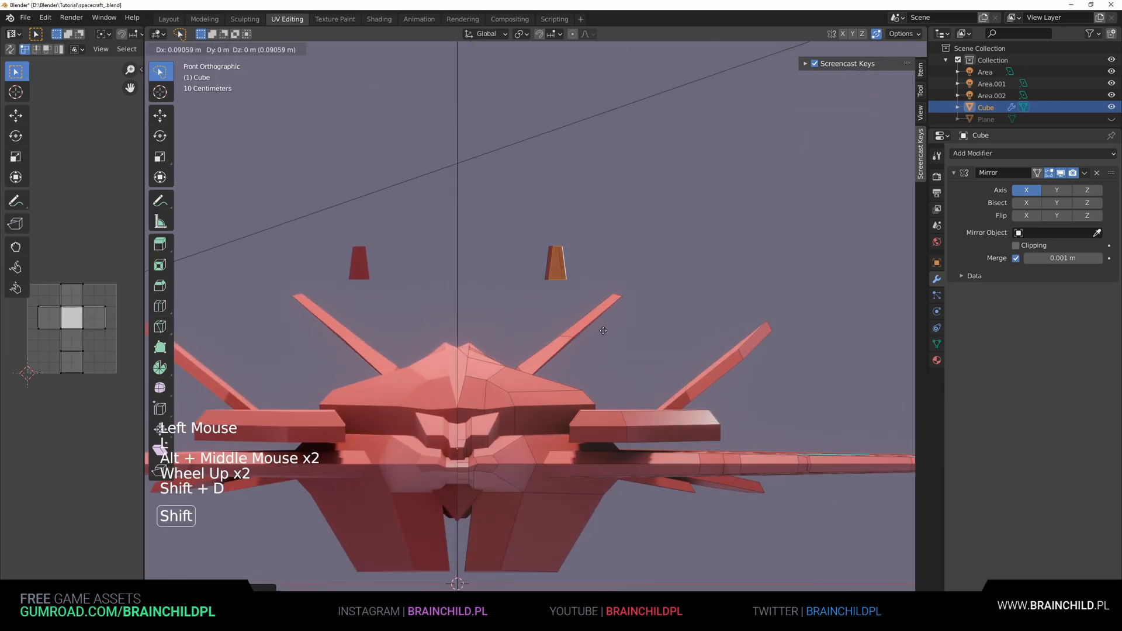
{"action": "key", "text": "g"}
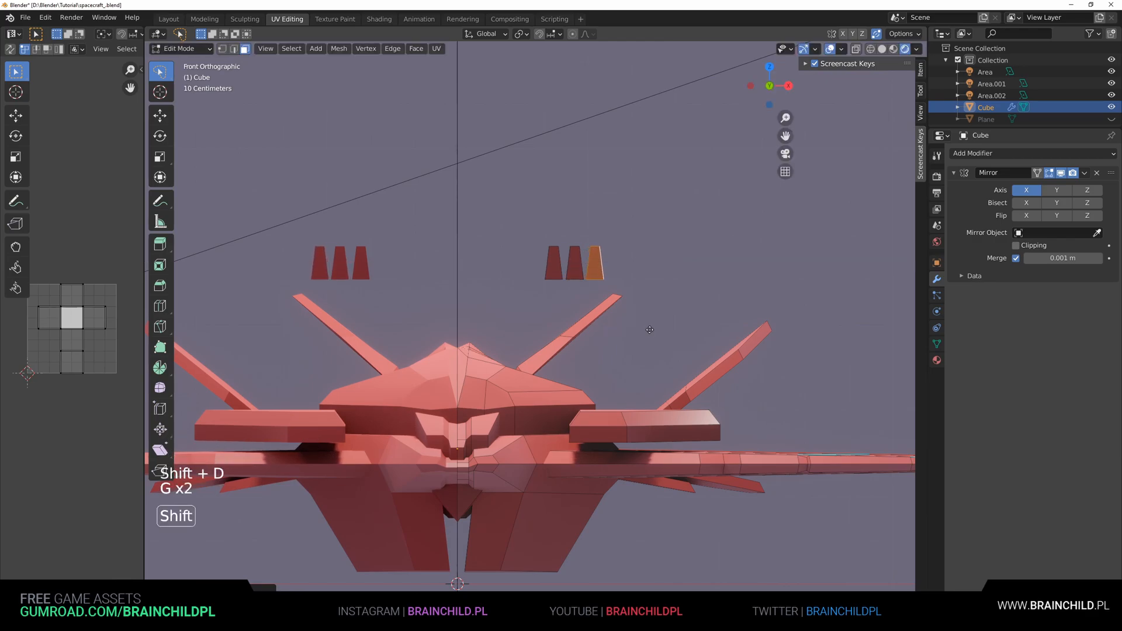
{"action": "key", "text": "shift+d"}
{"action": "key", "text": "g"}
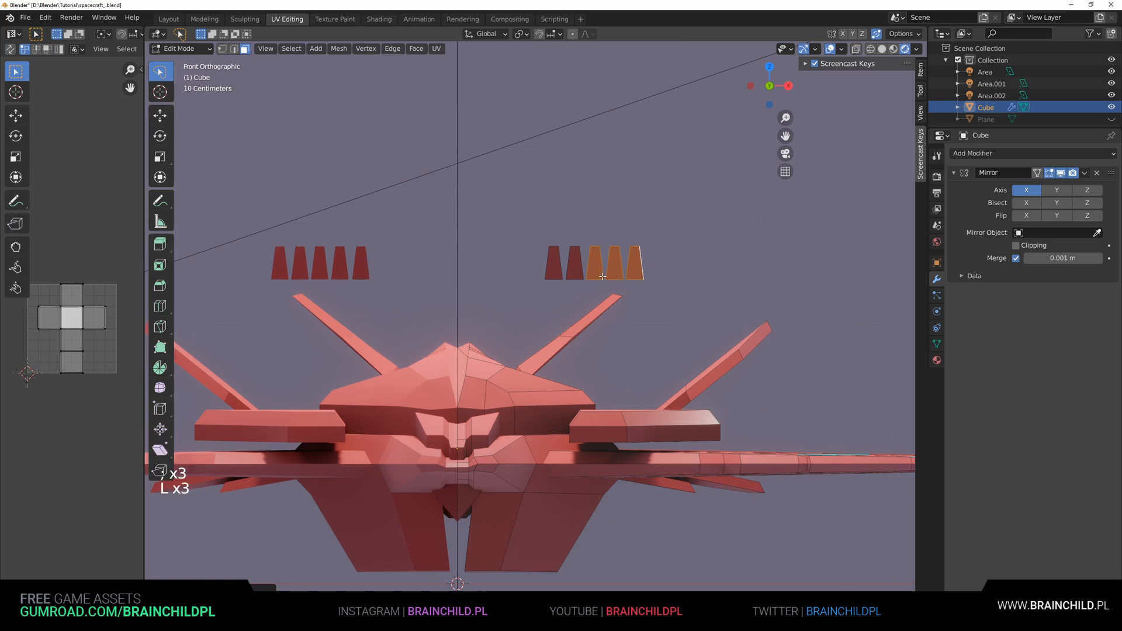
Select all five slats and move the row closer to the hull, using solid shading to view them.
{"action": "scroll", "coordinate": [666, 302], "scroll_direction": "up", "scroll_amount": 4}
{"action": "key", "text": "z"}
{"action": "middle_click_drag", "start_coordinate": [769, 310], "coordinate": [798, 227], "text": "shift"}
{"action": "key", "text": "g"}
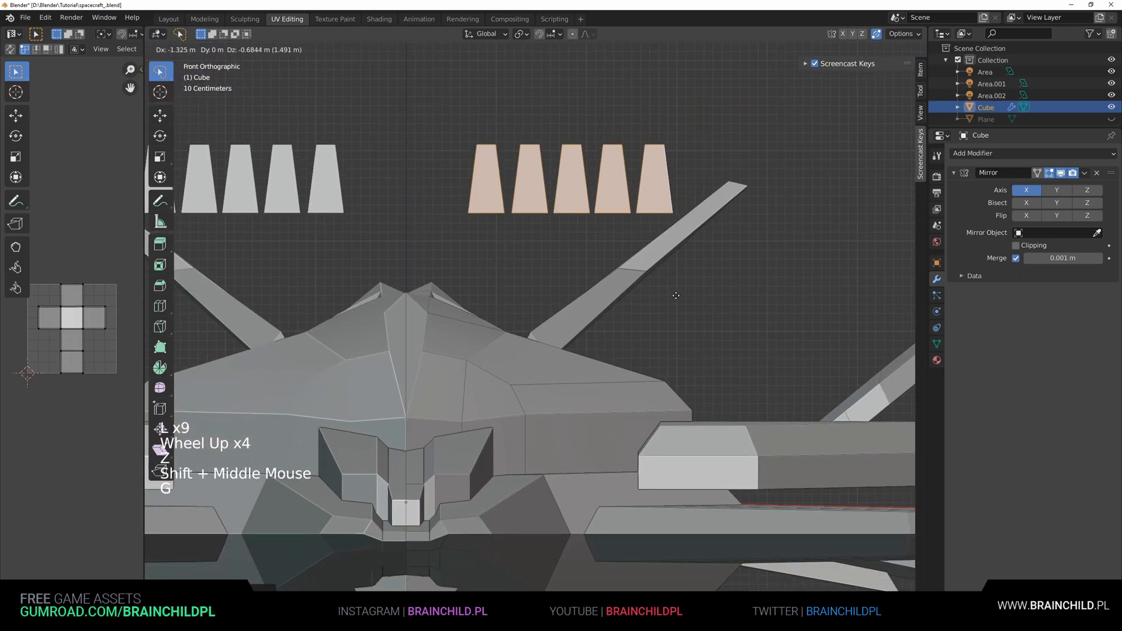
{"action": "left_click", "coordinate": [671, 296]}
{"action": "scroll", "coordinate": [660, 303], "scroll_direction": "down", "scroll_amount": 3}
{"action": "key", "text": "z"}
Move the slats over the fuselage recess in the top view, scale them down and lengthen them along Y.
{"action": "middle_click_drag", "start_coordinate": [658, 304], "coordinate": [578, 328]}
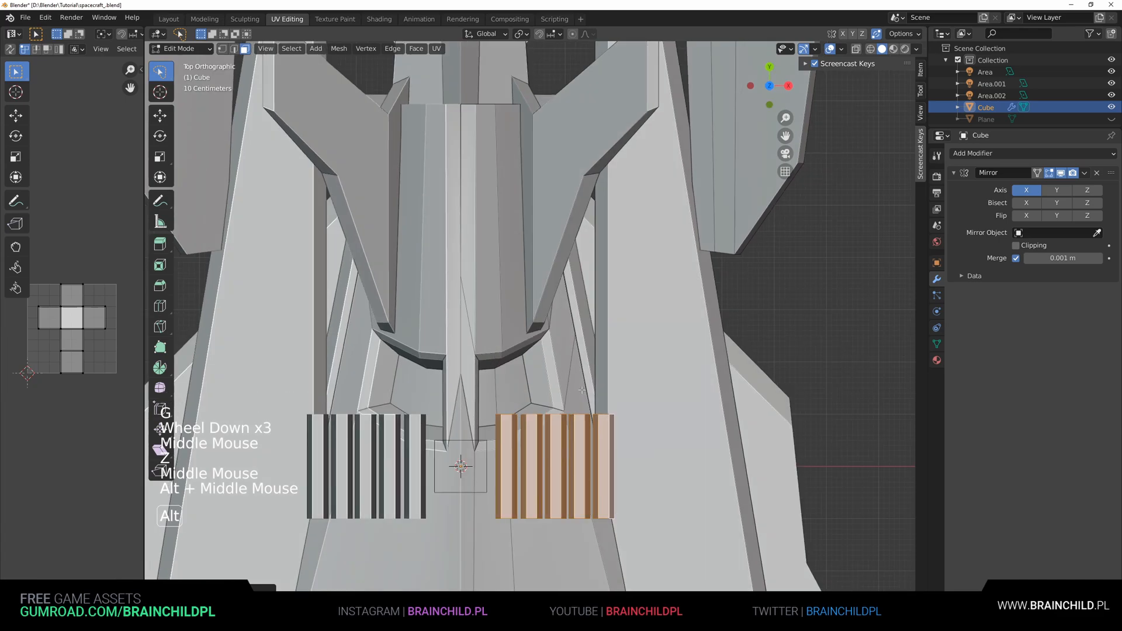
{"action": "key", "text": "g"}
{"action": "key", "text": "s"}
{"action": "left_click", "coordinate": [588, 361]}
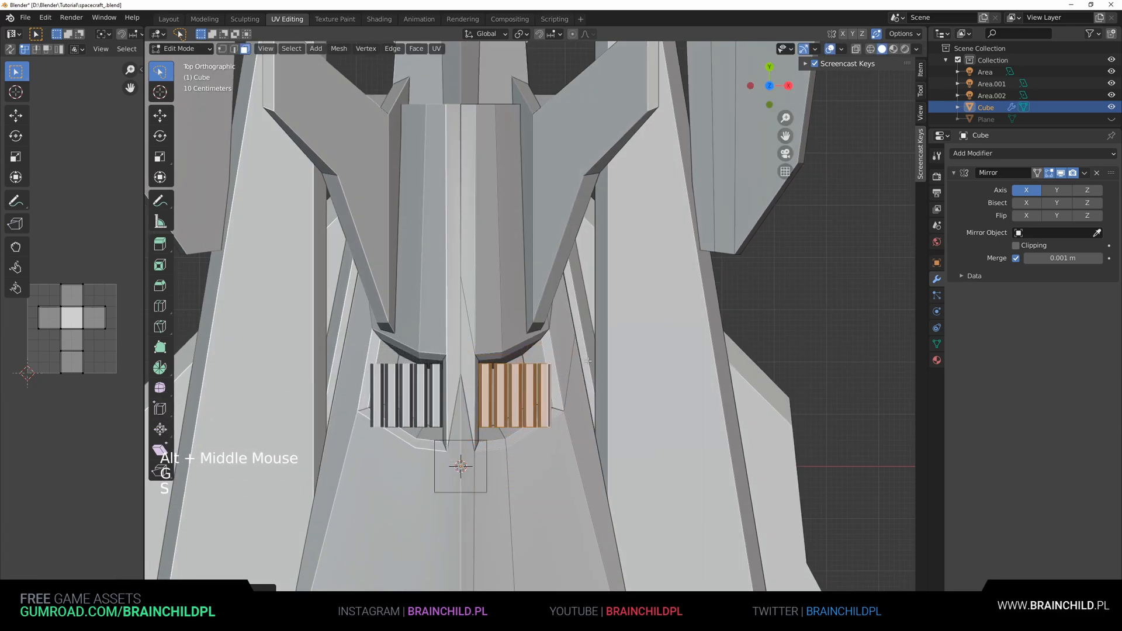
{"action": "key", "text": "s"}
{"action": "key", "text": "y"}
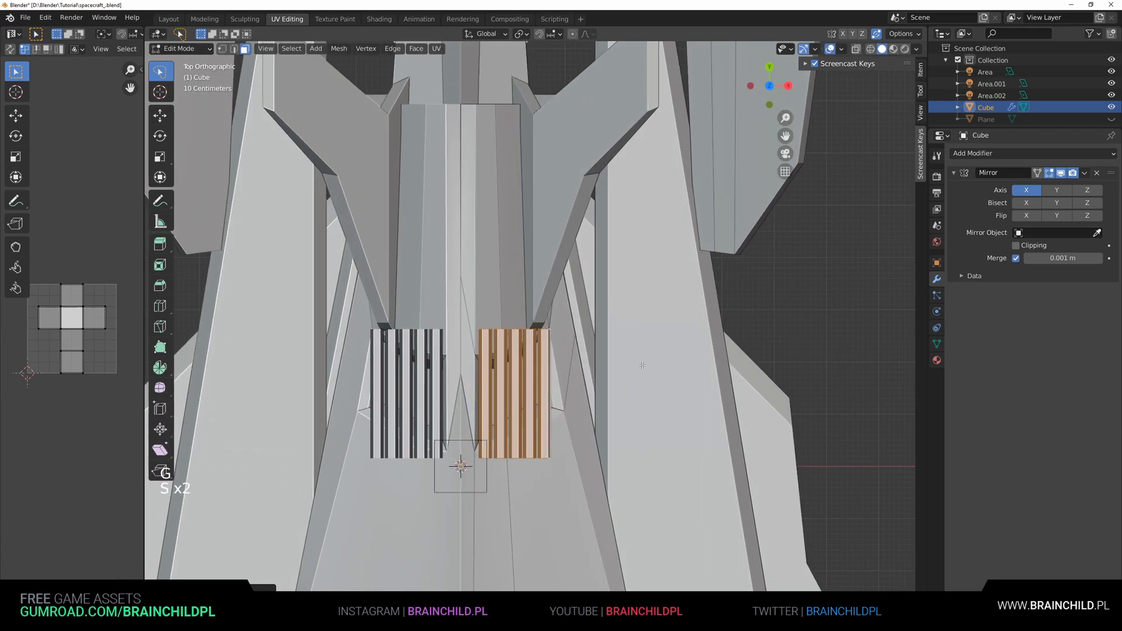
Rotate and reposition the slats in the top view to align them with the recess.
{"action": "key", "text": "r"}
{"action": "key", "text": "g"}
{"action": "key", "text": "r"}
{"action": "key", "text": "g"}
{"action": "left_click", "coordinate": [642, 338]}
Lower the slats along Z into the fuselage recess.
{"action": "middle_click_drag", "start_coordinate": [642, 338], "coordinate": [557, 277]}
{"action": "scroll", "coordinate": [556, 277], "scroll_direction": "up", "scroll_amount": 2}
{"action": "key", "text": "g"}
{"action": "key", "text": "z"}
{"action": "left_click", "coordinate": [553, 384]}
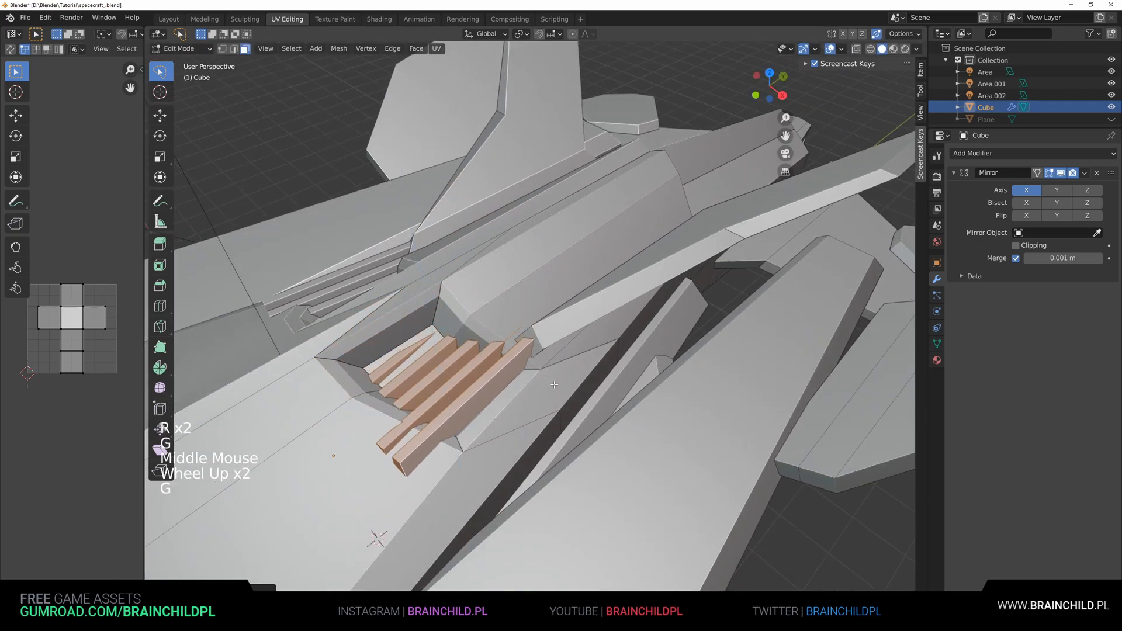
Rotate the slats in the front view and again in the angled view to match the slope of the recess floor.
{"action": "middle_click_drag", "start_coordinate": [539, 368], "coordinate": [500, 400], "text": "alt"}
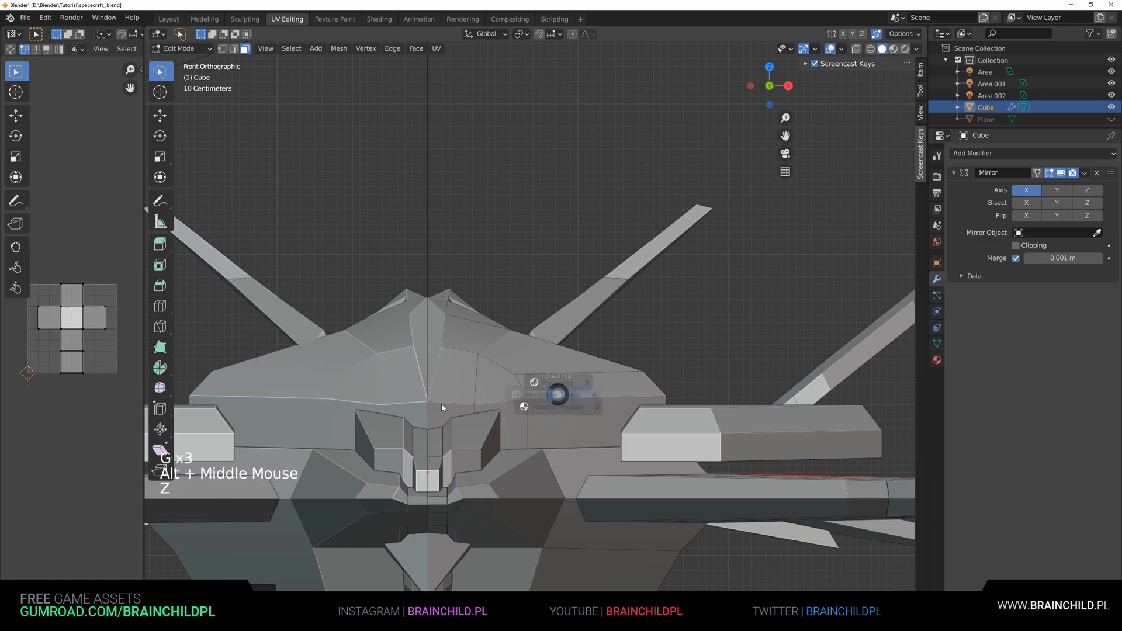
{"action": "key", "text": "z"}
{"action": "scroll", "coordinate": [500, 400], "scroll_direction": "up", "scroll_amount": 2}
{"action": "key", "text": "r"}
{"action": "left_click", "coordinate": [710, 459]}
{"action": "scroll", "coordinate": [701, 456], "scroll_direction": "up", "scroll_amount": 1}
{"action": "mouse_move", "coordinate": [695, 453]}
{"action": "middle_mouse_down"}
{"action": "mouse_move", "coordinate": [625, 485]}
{"action": "mouse_move", "coordinate": [590, 432]}
{"action": "middle_mouse_up"}
{"action": "middle_click_drag", "start_coordinate": [579, 391], "coordinate": [648, 352], "text": "shift"}
{"action": "key", "text": "r"}
{"action": "left_click", "coordinate": [650, 418]}
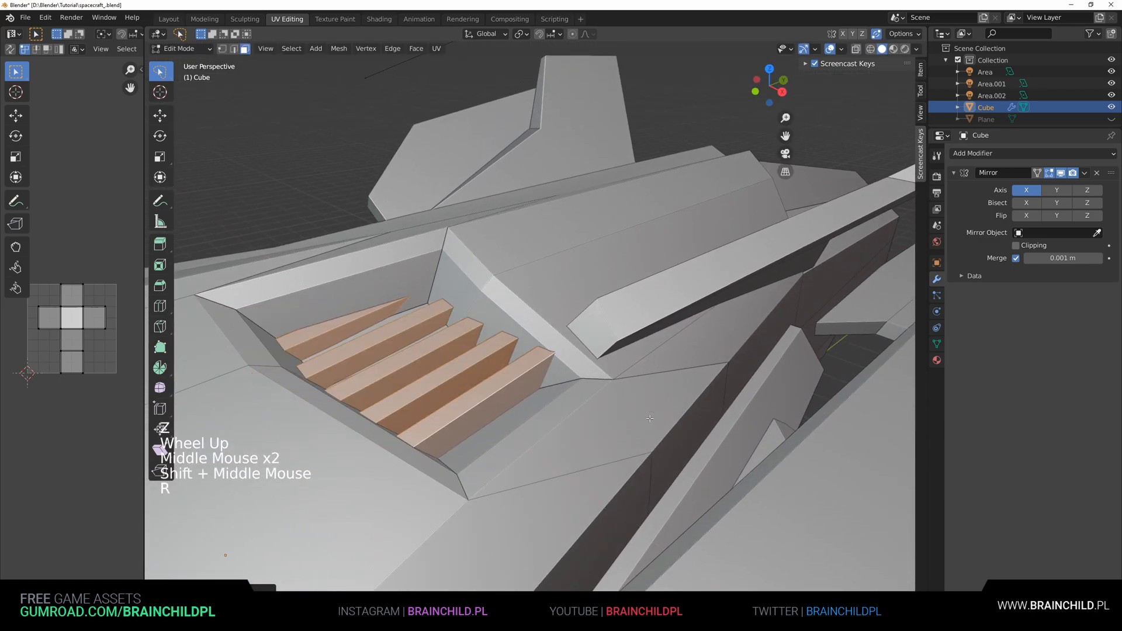
Apply the slats' rotation and show the spacecraft in rendered shading to check them inside the recess.
{"action": "left_click", "coordinate": [651, 492]}
{"action": "scroll", "coordinate": [650, 491], "scroll_direction": "down", "scroll_amount": 4}
{"action": "middle_click_drag", "start_coordinate": [645, 427], "coordinate": [615, 403]}
{"action": "scroll", "coordinate": [438, 404], "scroll_direction": "up", "scroll_amount": 1}
{"action": "key", "text": "Tab"}
{"action": "scroll", "coordinate": [605, 378], "scroll_direction": "down", "scroll_amount": 7}
{"action": "left_click", "coordinate": [904, 49]}
{"action": "scroll", "coordinate": [642, 310], "scroll_direction": "up", "scroll_amount": 5}
{"action": "middle_click_drag", "start_coordinate": [643, 311], "coordinate": [604, 329]}
{"action": "key", "text": "Tab"}
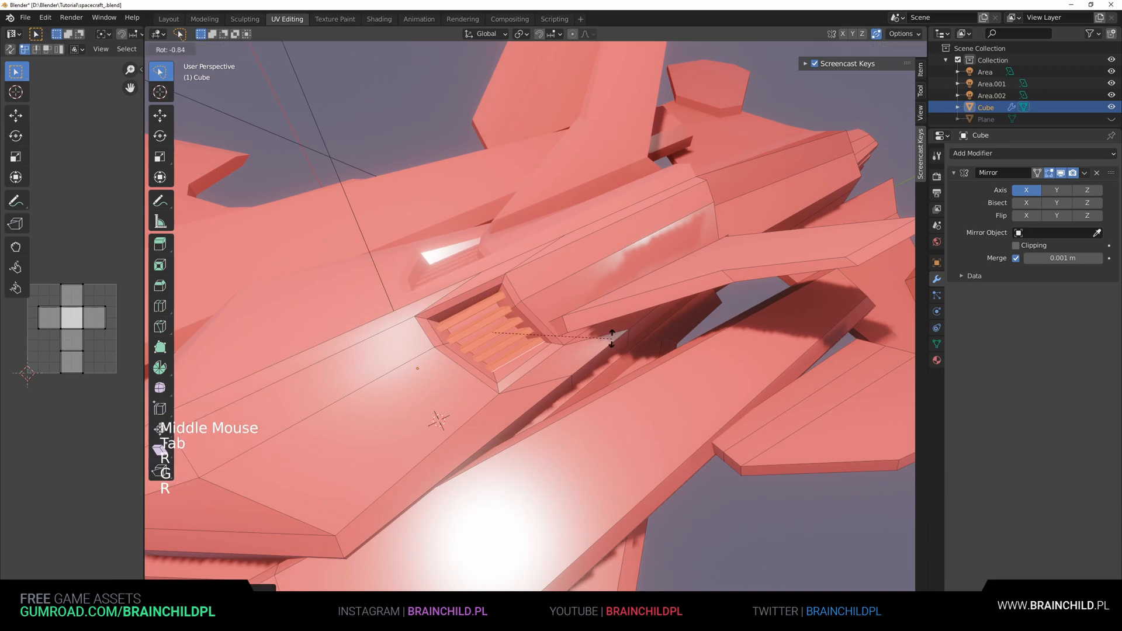
Rotate and shift the slats slightly so they fit inside the fuselage recess.
{"action": "key", "text": "Tab"}
{"action": "middle_click_drag", "start_coordinate": [610, 338], "coordinate": [635, 285]}
{"action": "scroll", "coordinate": [597, 305], "scroll_direction": "down", "scroll_amount": 4}
{"action": "middle_click_drag", "start_coordinate": [636, 285], "coordinate": [642, 253]}
{"action": "scroll", "coordinate": [636, 293], "scroll_direction": "down", "scroll_amount": 3}
{"action": "scroll", "coordinate": [583, 349], "scroll_direction": "up", "scroll_amount": 6}
{"action": "key", "text": "Tab"}
{"action": "left_click", "coordinate": [550, 378]}
{"action": "scroll", "coordinate": [596, 365], "scroll_direction": "up", "scroll_amount": 4}
{"action": "key", "text": "g"}
{"action": "left_click", "coordinate": [644, 262]}
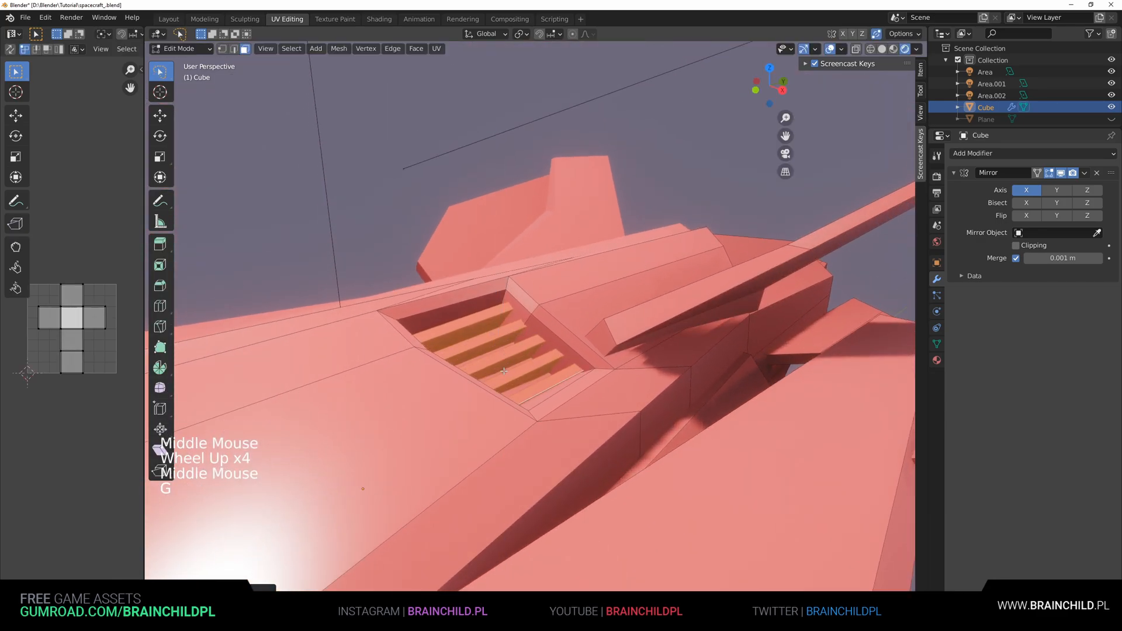
{"action": "left_click", "coordinate": [504, 371]}
{"action": "middle_click_drag", "start_coordinate": [504, 371], "coordinate": [583, 418]}
{"action": "key", "text": "ctrl+z"}
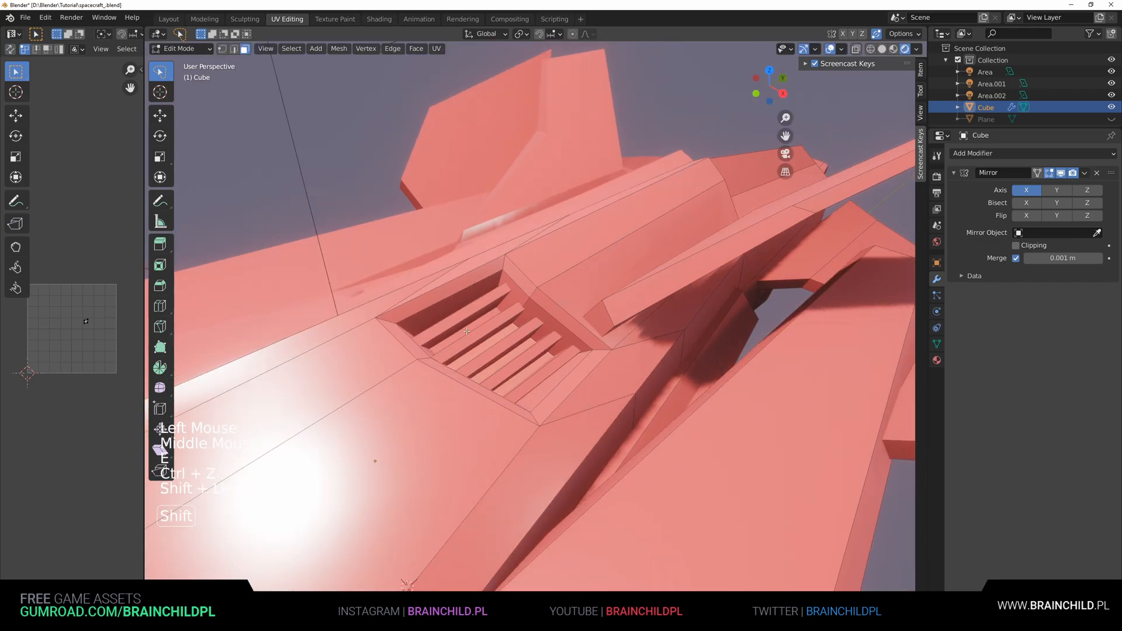
Leave Edit Mode, examine the whole rendered spacecraft and show its material settings.
{"action": "middle_click_drag", "start_coordinate": [607, 343], "coordinate": [654, 339]}
{"action": "key", "text": "Tab"}
{"action": "scroll", "coordinate": [561, 374], "scroll_direction": "down", "scroll_amount": 2}
{"action": "scroll", "coordinate": [477, 392], "scroll_direction": "down", "scroll_amount": 4}
{"action": "scroll", "coordinate": [697, 342], "scroll_direction": "down", "scroll_amount": 5}
{"action": "middle_click_drag", "start_coordinate": [655, 338], "coordinate": [586, 275]}
{"action": "scroll", "coordinate": [586, 275], "scroll_direction": "up", "scroll_amount": 1}
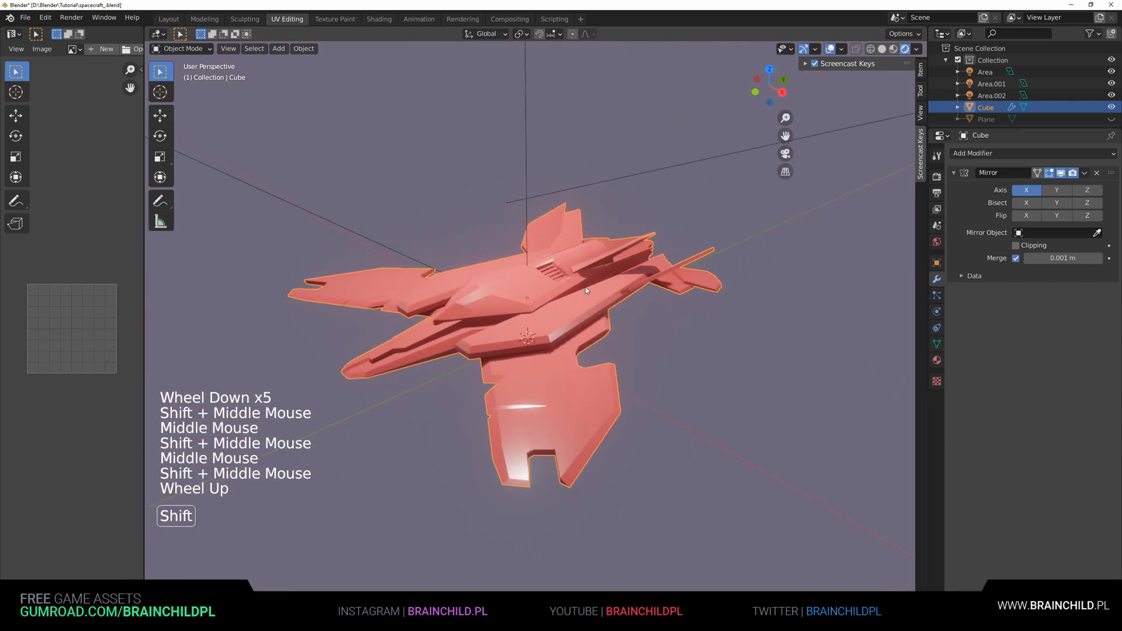
{"action": "left_click", "coordinate": [938, 361]}
{"action": "scroll", "coordinate": [560, 218], "scroll_direction": "down", "scroll_amount": 4}
Move and rotate the Area light so it illuminates the spacecraft from above its nose.
{"action": "left_click", "coordinate": [560, 218]}
{"action": "scroll", "coordinate": [560, 218], "scroll_direction": "up", "scroll_amount": 3}
{"action": "key", "text": "g"}
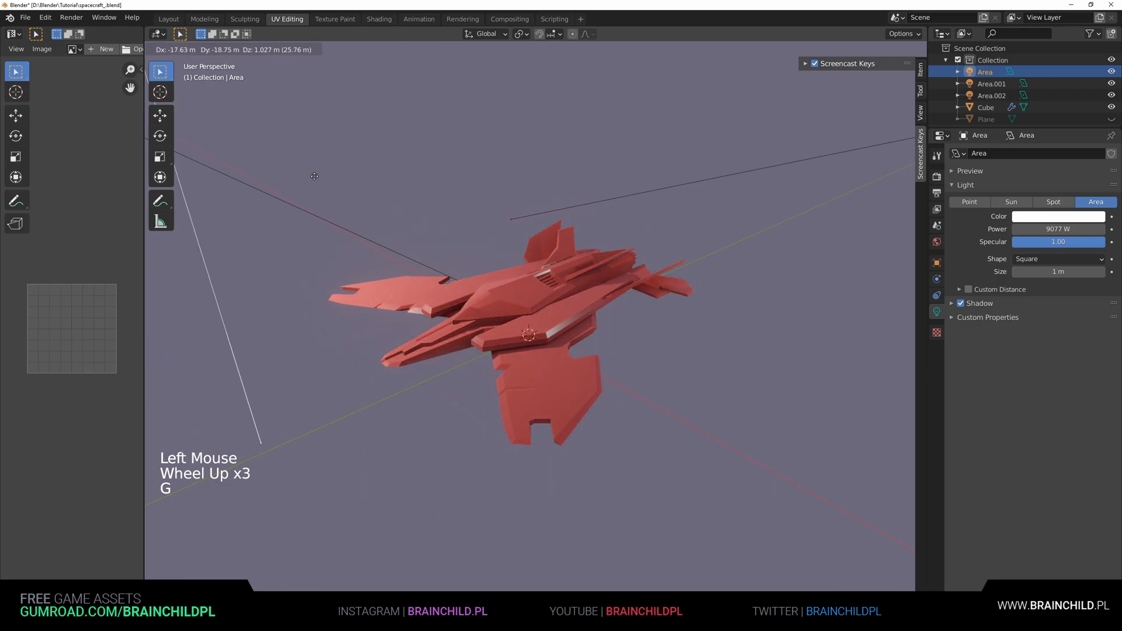
{"action": "left_click", "coordinate": [711, 188]}
{"action": "key", "text": "r"}
{"action": "key", "text": "g"}
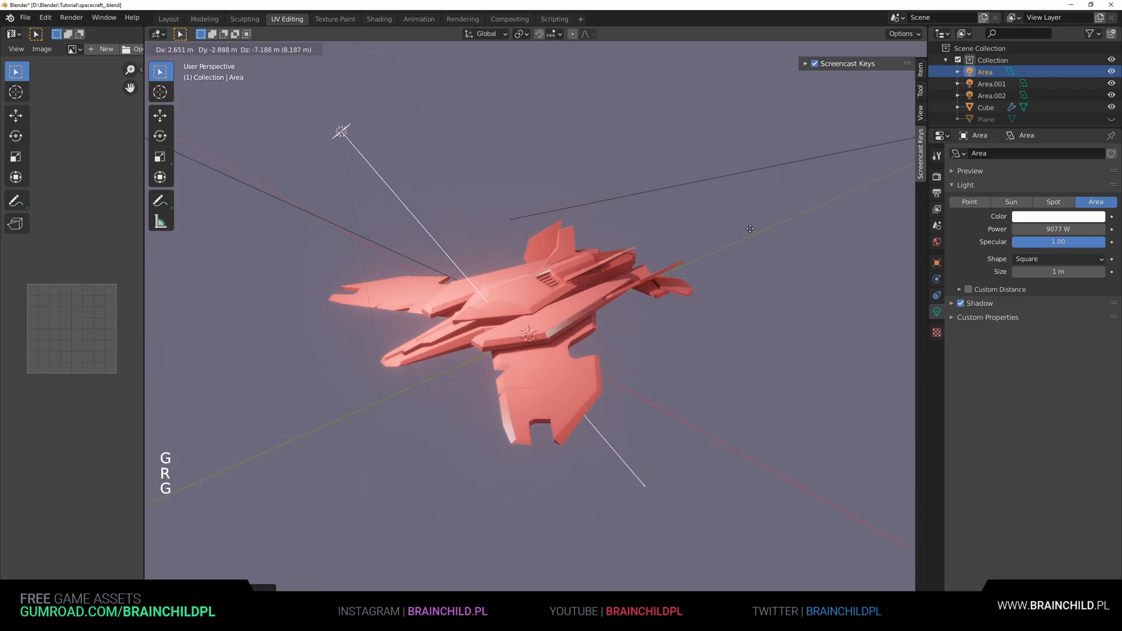
{"action": "left_click", "coordinate": [709, 137]}
{"action": "scroll", "coordinate": [667, 237], "scroll_direction": "down", "scroll_amount": 3}
{"action": "middle_click_drag", "start_coordinate": [663, 286], "coordinate": [683, 262], "text": "shift"}
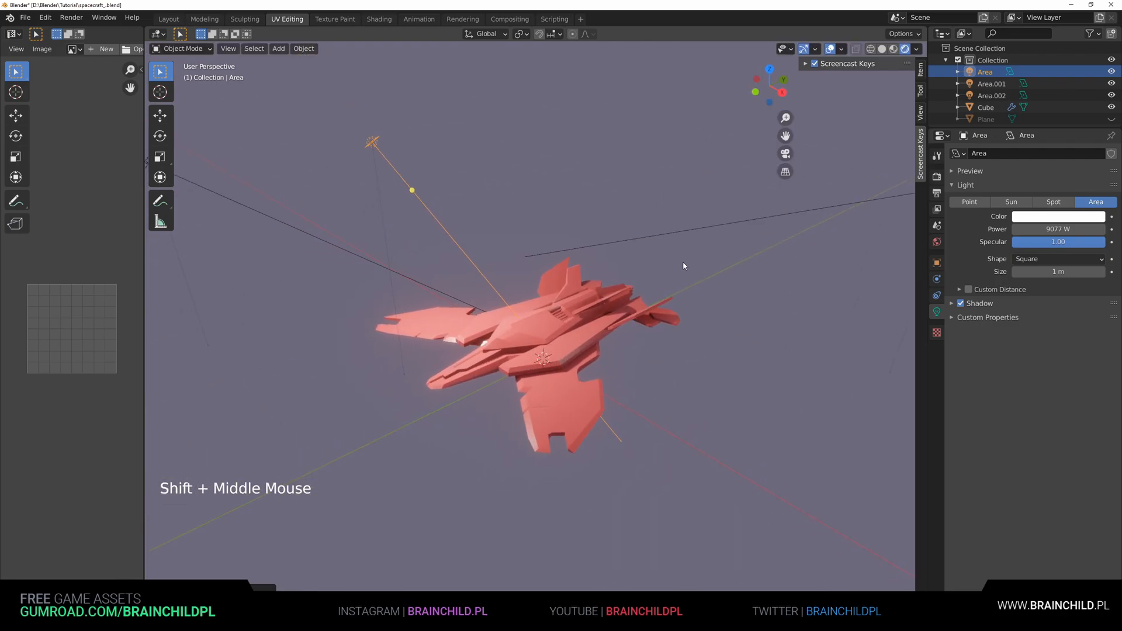
{"action": "middle_click_drag", "start_coordinate": [690, 258], "coordinate": [664, 235], "text": "shift"}
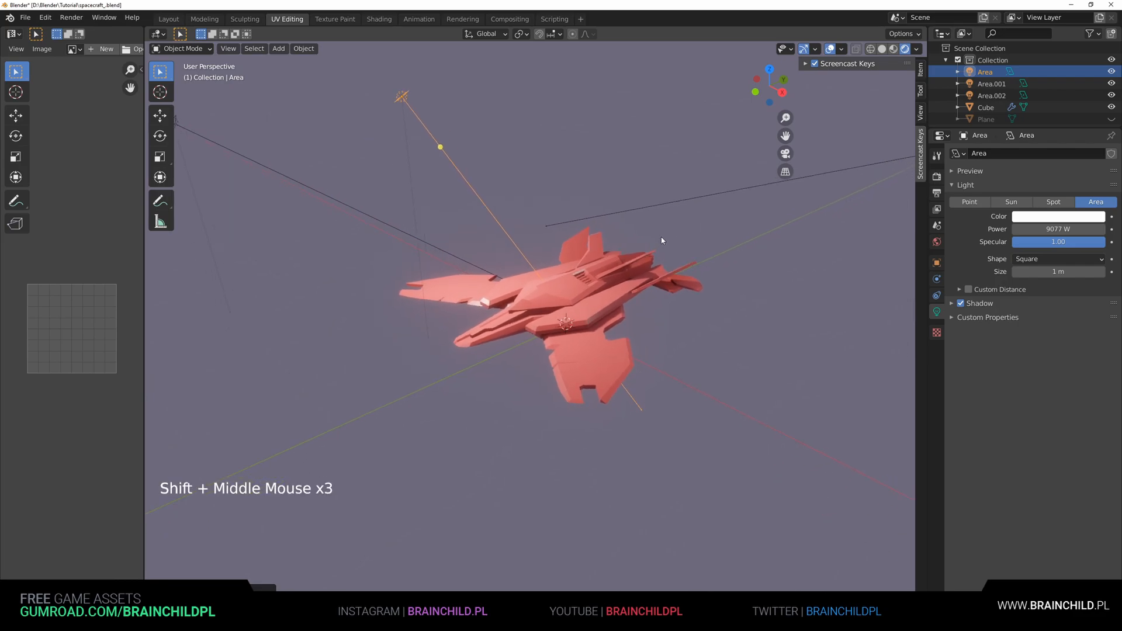
Extrude the two window faces on the canopy and scale the extruded faces inward.
{"action": "scroll", "coordinate": [664, 234], "scroll_direction": "up", "scroll_amount": 4}
{"action": "left_click", "coordinate": [584, 257]}
{"action": "middle_click", "coordinate": [585, 257]}
{"action": "key", "text": "Tab"}
{"action": "scroll", "coordinate": [534, 255], "scroll_direction": "up", "scroll_amount": 3}
{"action": "left_click", "coordinate": [535, 255]}
{"action": "middle_click_drag", "start_coordinate": [534, 256], "coordinate": [540, 272], "text": "shift"}
{"action": "middle_click_drag", "start_coordinate": [540, 272], "coordinate": [547, 300]}
{"action": "left_click", "coordinate": [565, 302], "text": "shift"}
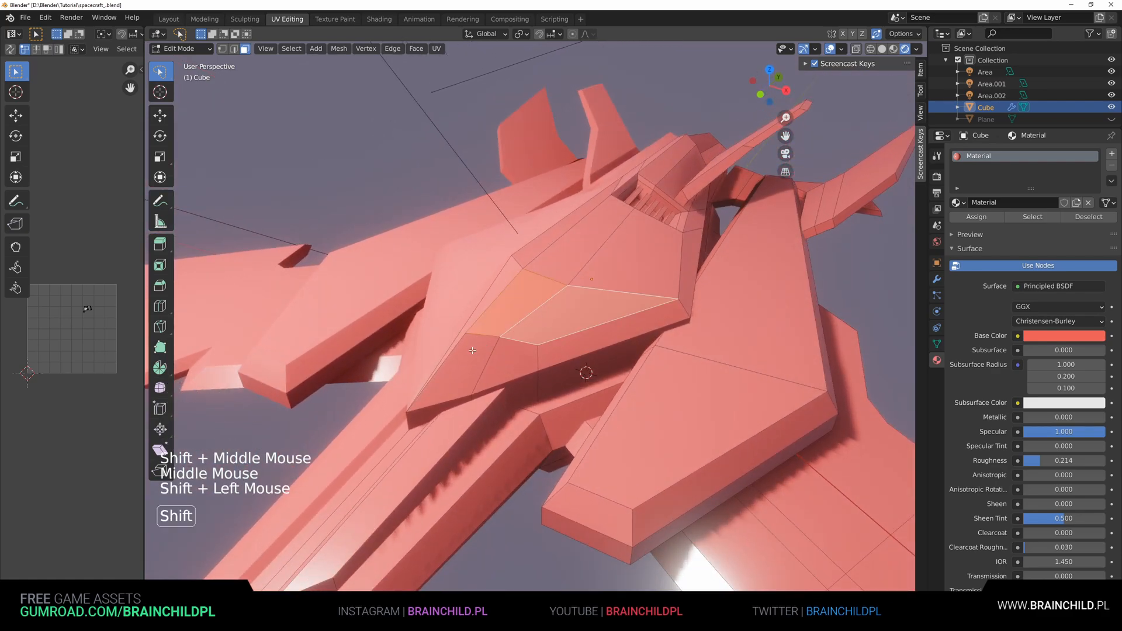
{"action": "key", "text": "e"}
{"action": "key", "text": "s"}
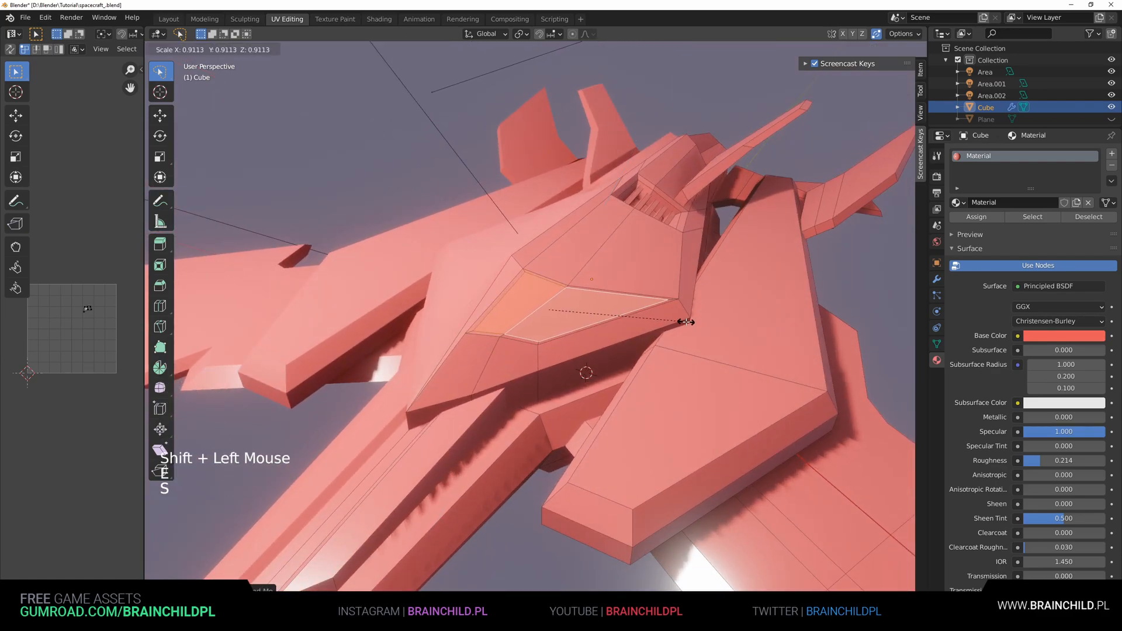
{"action": "left_click", "coordinate": [646, 324]}
Move the inset canopy window faces along Z to form a recess.
{"action": "middle_click_drag", "start_coordinate": [647, 324], "coordinate": [537, 290]}
{"action": "key", "text": "g"}
{"action": "key", "text": "z"}
{"action": "left_click", "coordinate": [556, 282]}
Examine the recessed canopy window on the whole spacecraft in Object Mode.
{"action": "scroll", "coordinate": [556, 281], "scroll_direction": "down", "scroll_amount": 1}
{"action": "scroll", "coordinate": [596, 311], "scroll_direction": "up", "scroll_amount": 1}
{"action": "scroll", "coordinate": [595, 311], "scroll_direction": "down", "scroll_amount": 1}
{"action": "key", "text": "Tab"}
{"action": "scroll", "coordinate": [664, 326], "scroll_direction": "down", "scroll_amount": 5}
{"action": "scroll", "coordinate": [664, 326], "scroll_direction": "down", "scroll_amount": 1}
{"action": "scroll", "coordinate": [607, 351], "scroll_direction": "down", "scroll_amount": 2}
{"action": "scroll", "coordinate": [585, 328], "scroll_direction": "up", "scroll_amount": 5}
{"action": "scroll", "coordinate": [637, 359], "scroll_direction": "up", "scroll_amount": 3}
{"action": "scroll", "coordinate": [638, 358], "scroll_direction": "up", "scroll_amount": 1}
{"action": "key", "text": "Tab"}
{"action": "scroll", "coordinate": [584, 322], "scroll_direction": "down", "scroll_amount": 3}
{"action": "key", "text": "2"}
{"action": "left_click", "coordinate": [536, 290]}
{"action": "left_click", "coordinate": [537, 290], "text": "alt+shift"}
{"action": "left_click", "coordinate": [538, 290], "text": "alt+shift"}
{"action": "left_click", "coordinate": [538, 289], "text": "alt+shift"}
{"action": "key", "text": "ctrl+b"}
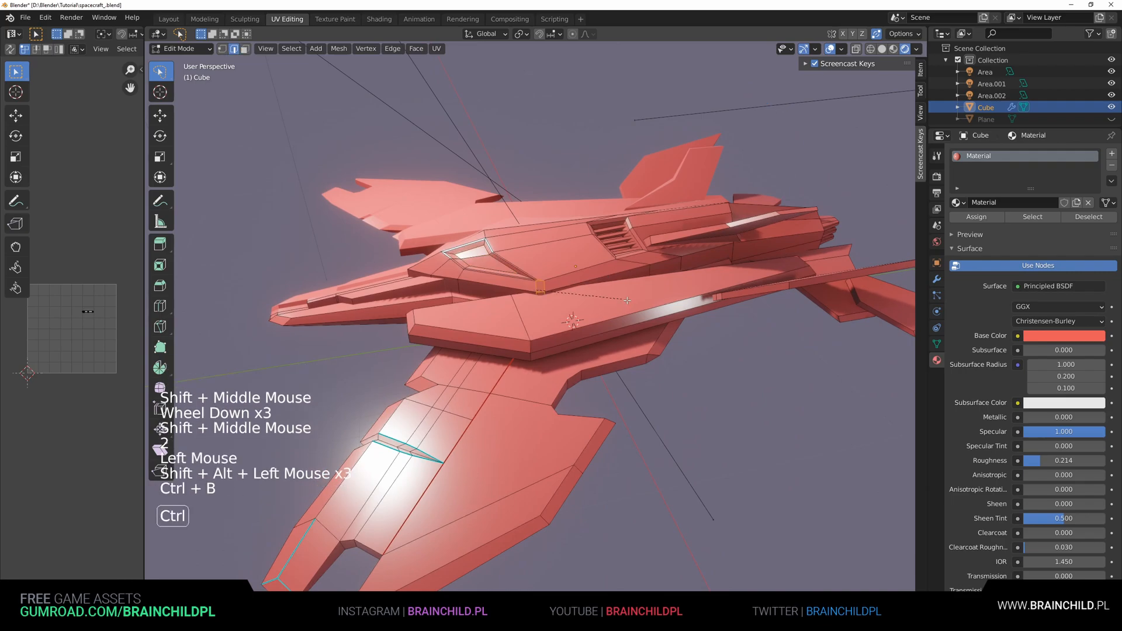
{"action": "right_click", "coordinate": [631, 302]}
Extrude the two faces at the front end of the side pod outward and scale them down.
{"action": "middle_click_drag", "start_coordinate": [580, 316], "coordinate": [625, 304]}
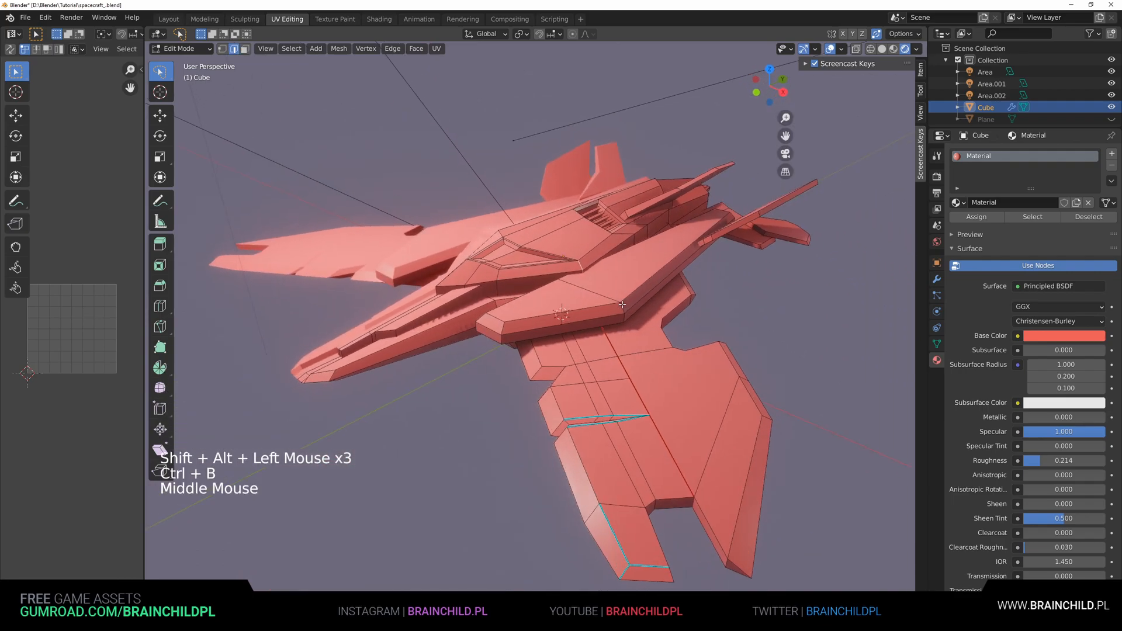
{"action": "key", "text": "3"}
{"action": "left_click", "coordinate": [537, 320]}
{"action": "left_click", "coordinate": [544, 330], "text": "shift"}
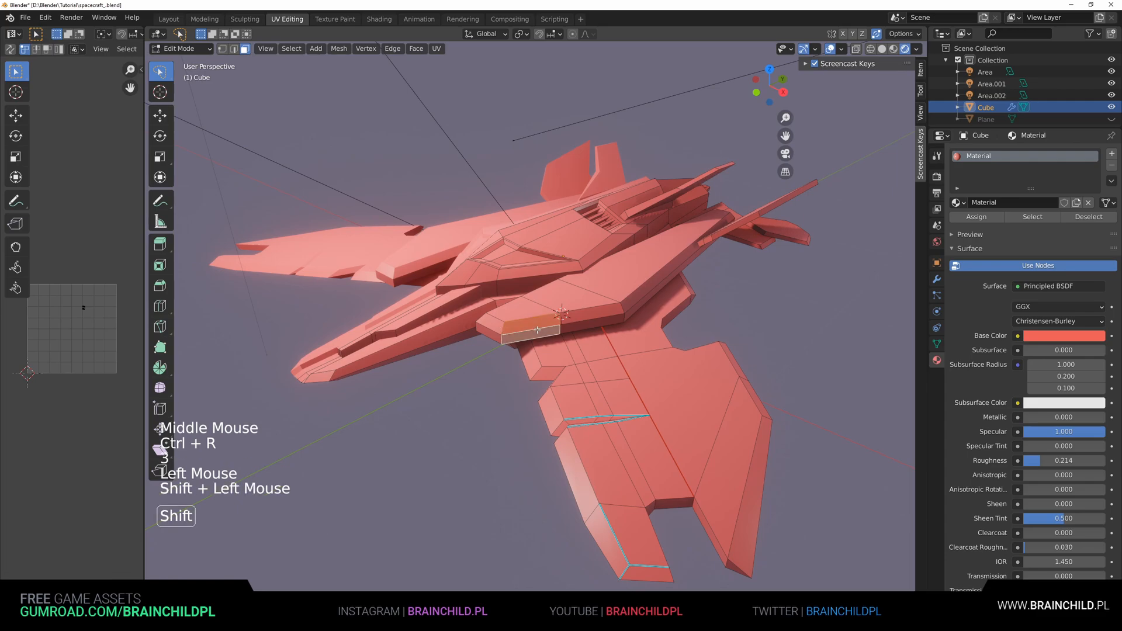
{"action": "middle_click_drag", "start_coordinate": [543, 330], "coordinate": [590, 324]}
{"action": "key", "text": "e"}
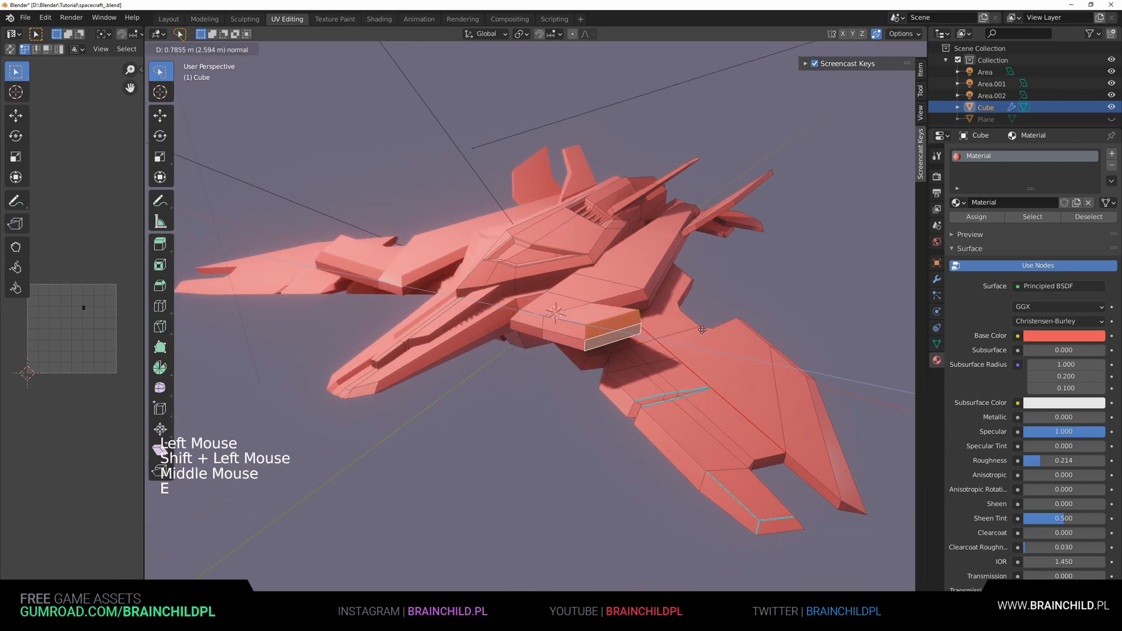
{"action": "left_click", "coordinate": [694, 331]}
{"action": "key", "text": "s"}
{"action": "left_click", "coordinate": [632, 329]}
Reposition the extruded pod tip in the angled view and again in the top view.
{"action": "key", "text": "g"}
{"action": "left_click", "coordinate": [645, 336]}
{"action": "middle_click", "coordinate": [645, 337], "text": "alt"}
{"action": "middle_click_drag", "start_coordinate": [645, 336], "coordinate": [649, 339], "text": "alt"}
{"action": "key", "text": "g"}
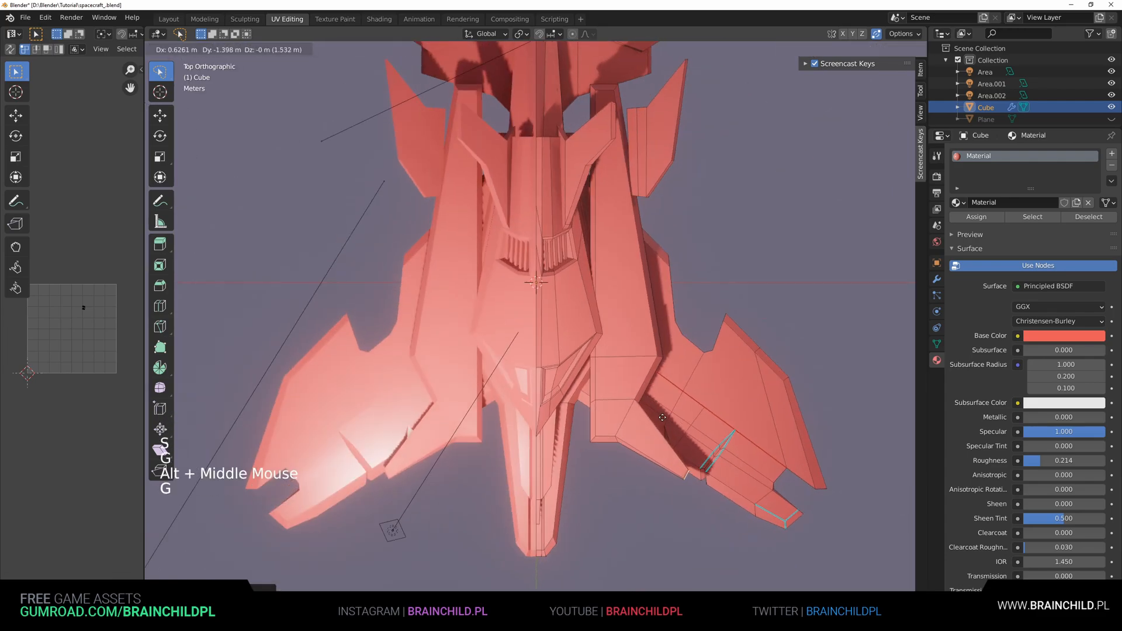
{"action": "key", "text": "g"}
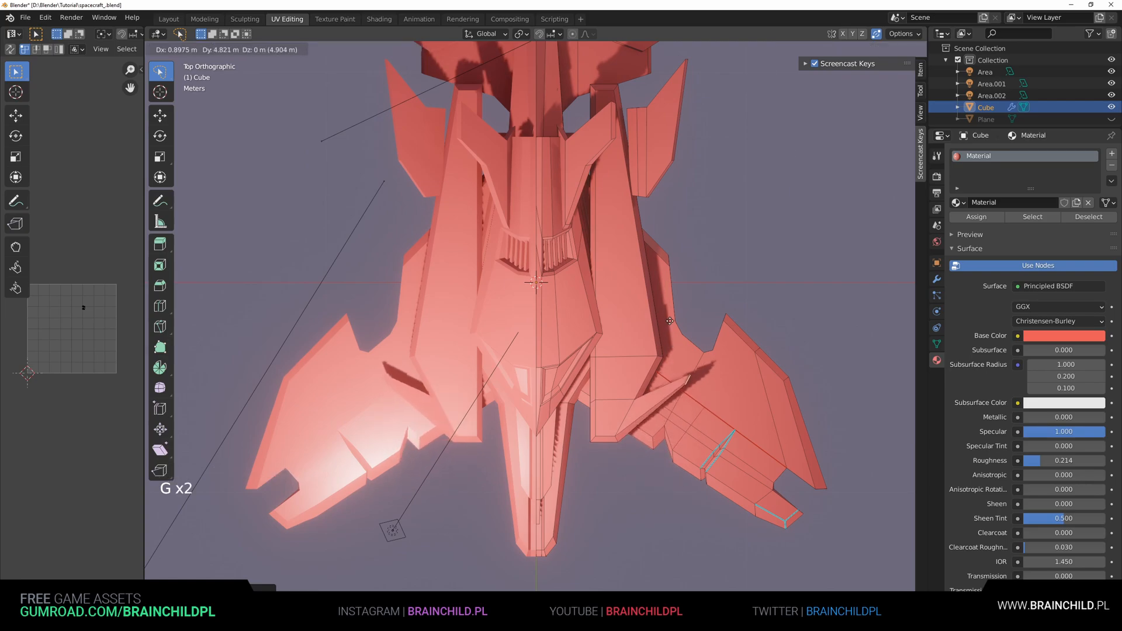
Review the extended side pod on the whole spacecraft and undo its extrusion, scaling and moves.
{"action": "middle_click_drag", "start_coordinate": [673, 352], "coordinate": [620, 332]}
{"action": "key", "text": "Tab"}
{"action": "scroll", "coordinate": [729, 320], "scroll_direction": "down", "scroll_amount": 5}
{"action": "left_click", "coordinate": [730, 321]}
{"action": "scroll", "coordinate": [729, 321], "scroll_direction": "down", "scroll_amount": 2}
{"action": "key", "text": "Tab"}
{"action": "key", "text": "ctrl+z"}
{"action": "key", "text": "ctrl+z"}
{"action": "key", "text": "ctrl+z"}
{"action": "key", "text": "ctrl+z"}
{"action": "key", "text": "ctrl+z"}
{"action": "key", "text": "ctrl+z"}
{"action": "key", "text": "ctrl+z"}
{"action": "key", "text": "ctrl+z"}
{"action": "key", "text": "ctrl+z"}
{"action": "key", "text": "ctrl+z"}
{"action": "key", "text": "ctrl+z"}
{"action": "key", "text": "ctrl+z"}
{"action": "key", "text": "ctrl+z"}
{"action": "key", "text": "ctrl+z"}
{"action": "scroll", "coordinate": [566, 325], "scroll_direction": "up", "scroll_amount": 6}
{"action": "scroll", "coordinate": [620, 331], "scroll_direction": "up", "scroll_amount": 4}
{"action": "left_click", "coordinate": [701, 344]}
{"action": "left_click", "coordinate": [634, 349], "text": "shift"}
{"action": "middle_click_drag", "start_coordinate": [777, 325], "coordinate": [690, 293], "text": "shift"}
{"action": "key", "text": "e"}
{"action": "right_click", "coordinate": [720, 264]}
{"action": "key", "text": "ctrl+z"}
{"action": "key", "text": "ctrl+z"}
{"action": "key", "text": "ctrl+z"}
Inset the two top faces at the front of the side pod and extrude them in place.
{"action": "left_click", "coordinate": [543, 479], "text": "shift"}
{"action": "middle_click_drag", "start_coordinate": [691, 431], "coordinate": [643, 327], "text": "shift"}
{"action": "key", "text": "i"}
{"action": "left_click", "coordinate": [669, 351]}
{"action": "key", "text": "e"}
{"action": "right_click", "coordinate": [672, 353]}
Scale the extruded pod faces down, stretch them along X in the top view and reposition them.
{"action": "key", "text": "g"}
{"action": "key", "text": "s"}
{"action": "scroll", "coordinate": [712, 253], "scroll_direction": "down", "scroll_amount": 2}
{"action": "key", "text": "s"}
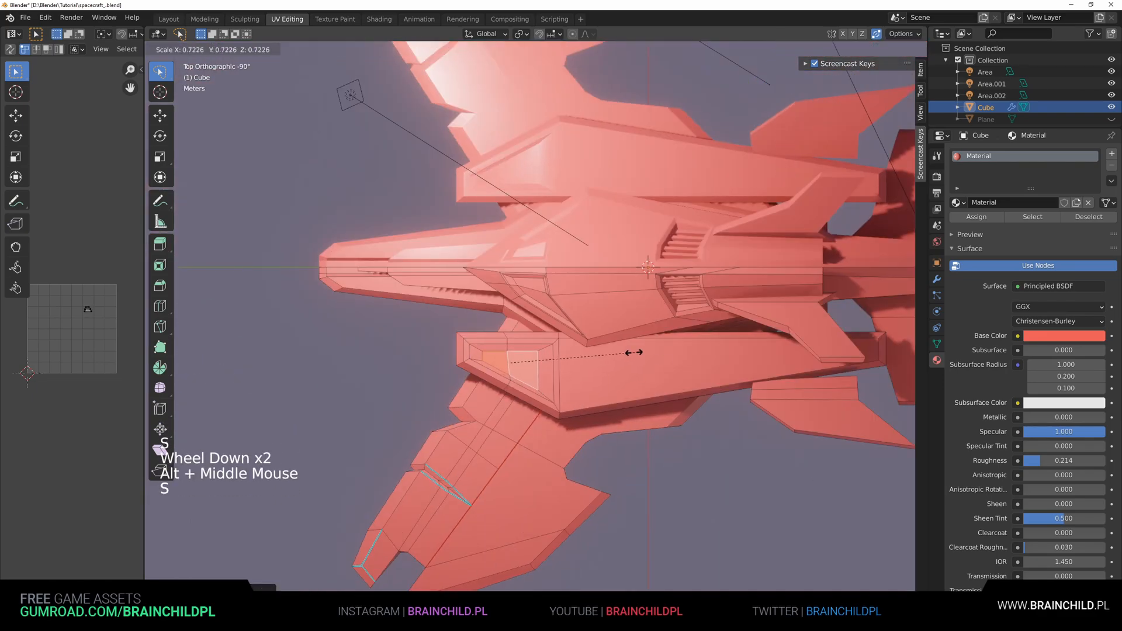
{"action": "key", "text": "s"}
{"action": "key", "text": "x"}
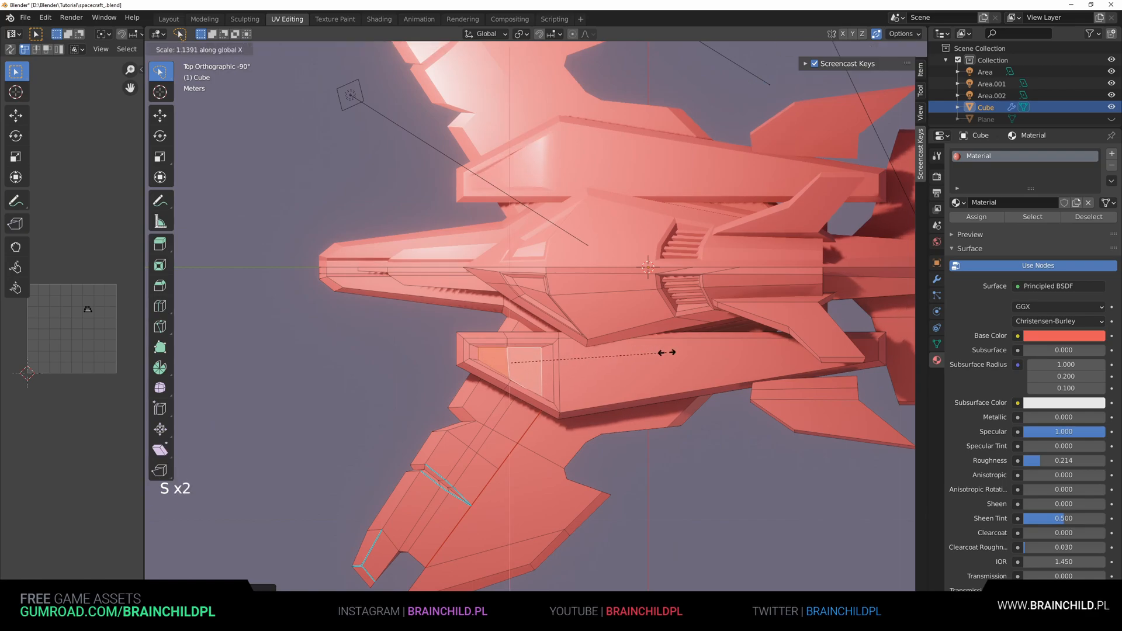
{"action": "key", "text": "g"}
{"action": "middle_click_drag", "start_coordinate": [593, 344], "coordinate": [598, 263]}
{"action": "scroll", "coordinate": [642, 304], "scroll_direction": "up", "scroll_amount": 1}
{"action": "key", "text": "Tab"}
{"action": "scroll", "coordinate": [643, 304], "scroll_direction": "down", "scroll_amount": 5}
{"action": "scroll", "coordinate": [636, 280], "scroll_direction": "up", "scroll_amount": 4}
Try to inset and extrude the long top face behind the side pod's front recess, and undo these edits.
{"action": "key", "text": "Tab"}
{"action": "left_click", "coordinate": [661, 244]}
{"action": "middle_click_drag", "start_coordinate": [778, 283], "coordinate": [688, 301], "text": "shift"}
{"action": "key", "text": "e"}
{"action": "key", "text": "ctrl+z"}
{"action": "key", "text": "i"}
{"action": "left_click", "coordinate": [677, 292]}
{"action": "key", "text": "e"}
{"action": "left_click", "coordinate": [677, 288]}
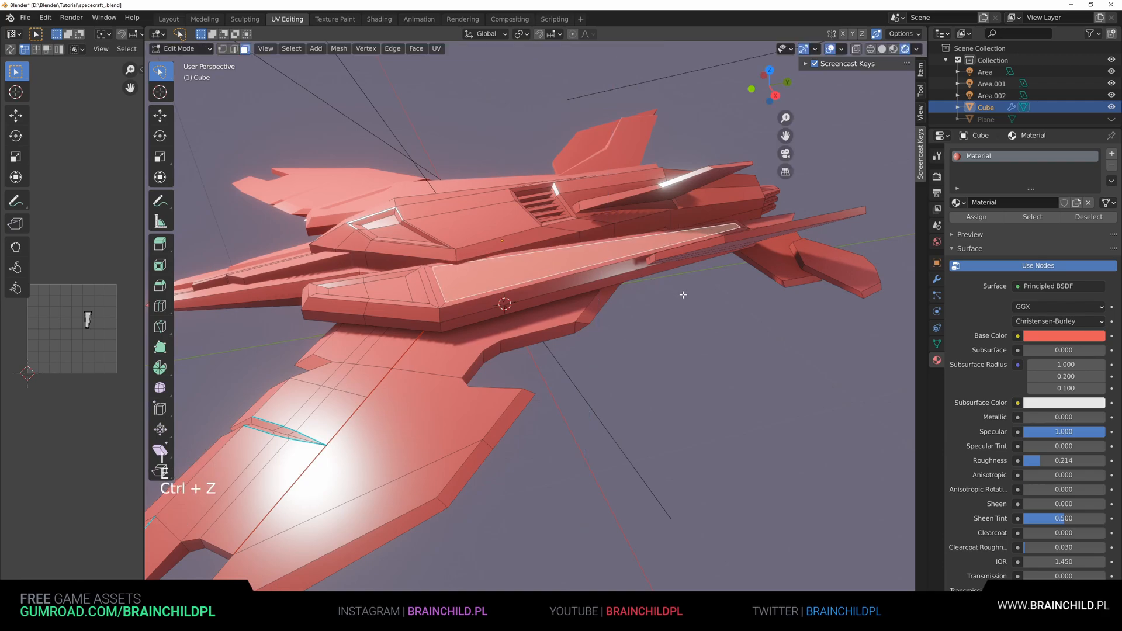
{"action": "key", "text": "ctrl+z"}
{"action": "key", "text": "ctrl+z"}
{"action": "key", "text": "ctrl+z"}
Inset the side pod's long top face again and undo the attempt.
{"action": "left_click", "coordinate": [515, 282]}
{"action": "key", "text": "e"}
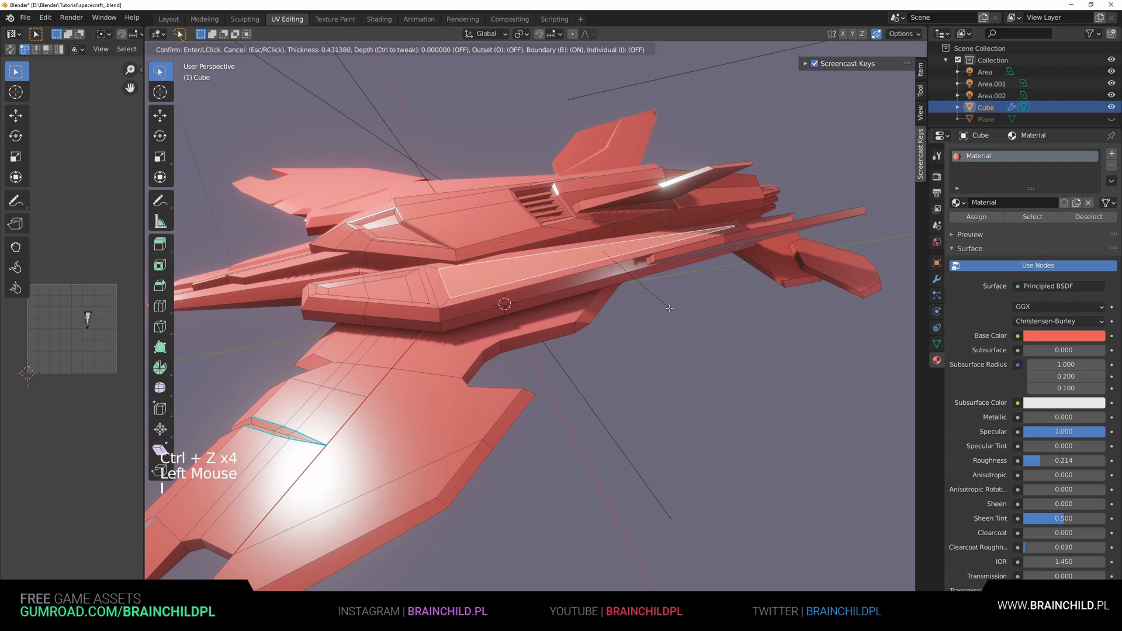
{"action": "left_click", "coordinate": [668, 306]}
{"action": "key", "text": "ctrl+z"}
{"action": "key", "text": "ctrl+z"}
{"action": "key", "text": "ctrl+z"}
{"action": "scroll", "coordinate": [695, 315], "scroll_direction": "up", "scroll_amount": 2}
{"action": "middle_click_drag", "start_coordinate": [693, 281], "coordinate": [719, 323], "text": "shift"}
{"action": "key", "text": "ctrl+z"}
Inset the side pod's long top face, extrude it in place and scale it down slightly.
{"action": "left_click", "coordinate": [638, 281]}
{"action": "key", "text": "i"}
{"action": "left_click", "coordinate": [704, 335]}
{"action": "key", "text": "e"}
{"action": "key", "text": "s"}
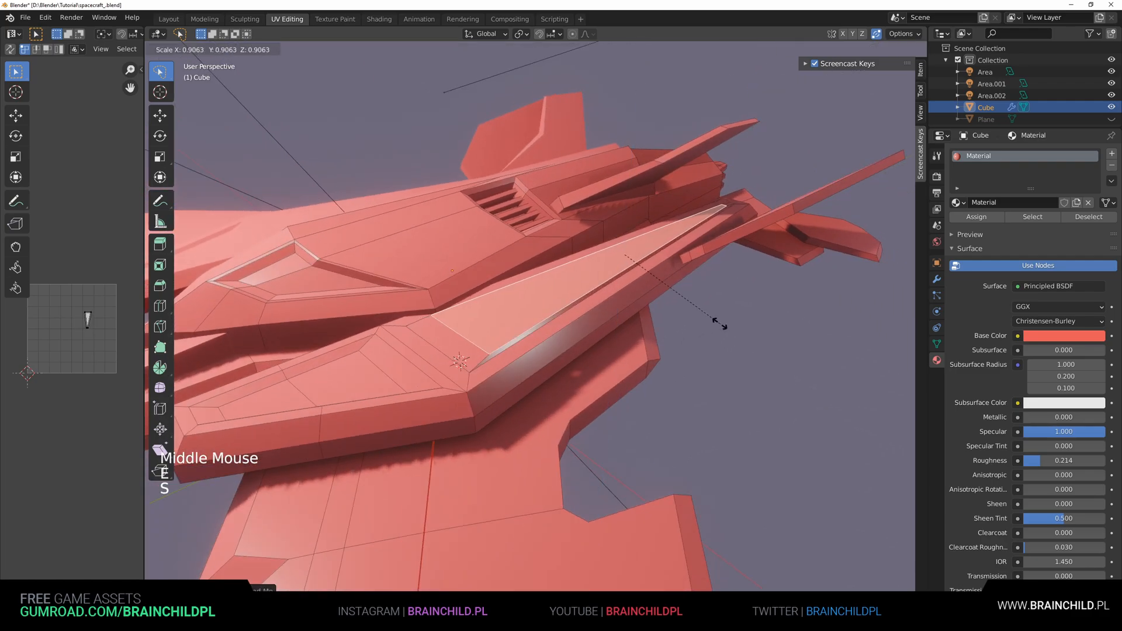
{"action": "left_click", "coordinate": [713, 321]}
Try to bevel the outer edge of the side pod's extruded long top panel.
{"action": "key", "text": "2"}
{"action": "left_click", "coordinate": [506, 344]}
{"action": "key", "text": "ctrl+b"}
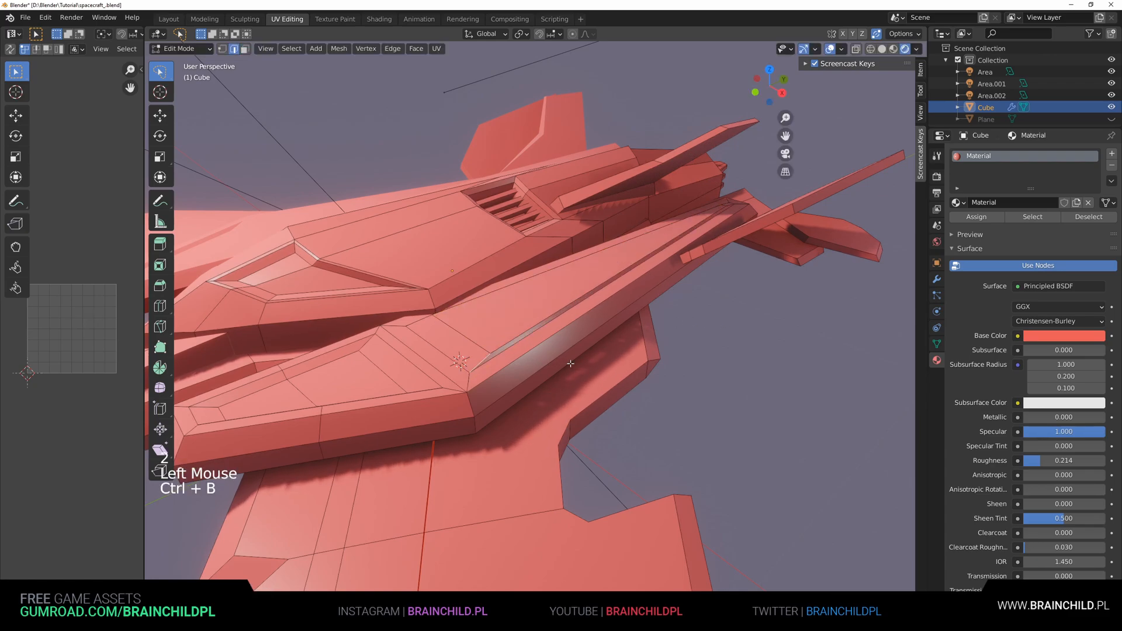
{"action": "key", "text": "Tab"}
{"action": "middle_click_drag", "start_coordinate": [479, 355], "coordinate": [549, 368]}
{"action": "scroll", "coordinate": [469, 350], "scroll_direction": "down", "scroll_amount": 5}
Scale down the front edge of the side pod's long top panel.
{"action": "key", "text": "Tab"}
{"action": "scroll", "coordinate": [509, 368], "scroll_direction": "up", "scroll_amount": 3}
{"action": "left_click", "coordinate": [521, 384]}
{"action": "key", "text": "Tab"}
{"action": "key", "text": "Tab"}
{"action": "left_click", "coordinate": [549, 368]}
{"action": "key", "text": "s"}
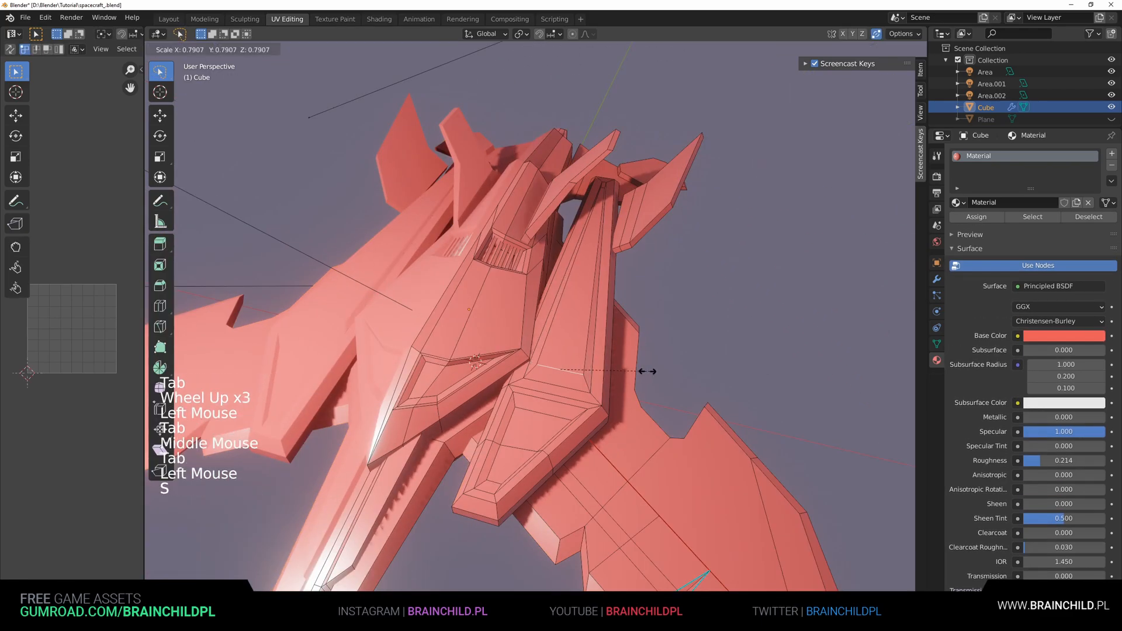
{"action": "left_click", "coordinate": [631, 372]}
Select and scale three further edges around the side pod's top panels one after another.
{"action": "middle_click_drag", "start_coordinate": [631, 371], "coordinate": [514, 333]}
{"action": "middle_click_drag", "start_coordinate": [514, 333], "coordinate": [625, 353]}
{"action": "left_click", "coordinate": [498, 363]}
{"action": "key", "text": "s"}
{"action": "left_click", "coordinate": [497, 365]}
{"action": "middle_click_drag", "start_coordinate": [625, 353], "coordinate": [647, 322], "text": "shift"}
{"action": "left_click", "coordinate": [642, 327]}
{"action": "key", "text": "s"}
{"action": "left_click", "coordinate": [681, 334]}
{"action": "left_click", "coordinate": [637, 316]}
{"action": "key", "text": "s"}
{"action": "left_click", "coordinate": [648, 324]}
Try to extrude the small trapezoidal face between the side pod's two top panels, and undo it.
{"action": "key", "text": "Tab"}
{"action": "scroll", "coordinate": [672, 345], "scroll_direction": "down", "scroll_amount": 3}
{"action": "middle_click_drag", "start_coordinate": [692, 353], "coordinate": [642, 320]}
{"action": "key", "text": "Tab"}
{"action": "scroll", "coordinate": [631, 351], "scroll_direction": "down", "scroll_amount": 2}
{"action": "scroll", "coordinate": [641, 321], "scroll_direction": "up", "scroll_amount": 3}
{"action": "key", "text": "Tab"}
{"action": "key", "text": "3"}
{"action": "left_click", "coordinate": [555, 302]}
{"action": "scroll", "coordinate": [555, 302], "scroll_direction": "up", "scroll_amount": 2}
{"action": "key", "text": "e"}
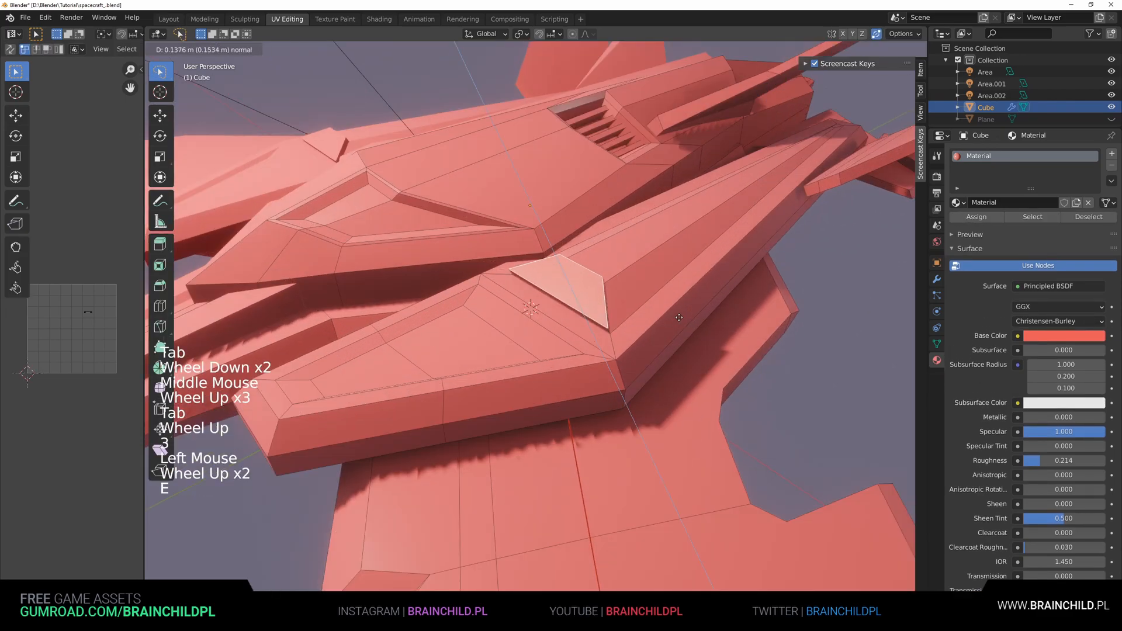
{"action": "key", "text": "ctrl+z"}
Inset the pod's small trapezoidal face, extrude it in place, move it rearward along Y and scale it.
{"action": "key", "text": "i"}
{"action": "left_click", "coordinate": [675, 319]}
{"action": "key", "text": "e"}
{"action": "right_click", "coordinate": [677, 319]}
{"action": "key", "text": "g"}
{"action": "key", "text": "x"}
{"action": "right_click", "coordinate": [684, 321]}
{"action": "key", "text": "g"}
{"action": "key", "text": "y"}
{"action": "left_click", "coordinate": [820, 233]}
{"action": "key", "text": "s"}
{"action": "left_click", "coordinate": [766, 228]}
Reposition the extruded face on the side pod in the top view and scale it to about 0.9.
{"action": "middle_click_drag", "start_coordinate": [762, 234], "coordinate": [734, 320], "text": "alt"}
{"action": "key", "text": "g"}
{"action": "left_click", "coordinate": [741, 357]}
{"action": "key", "text": "s"}
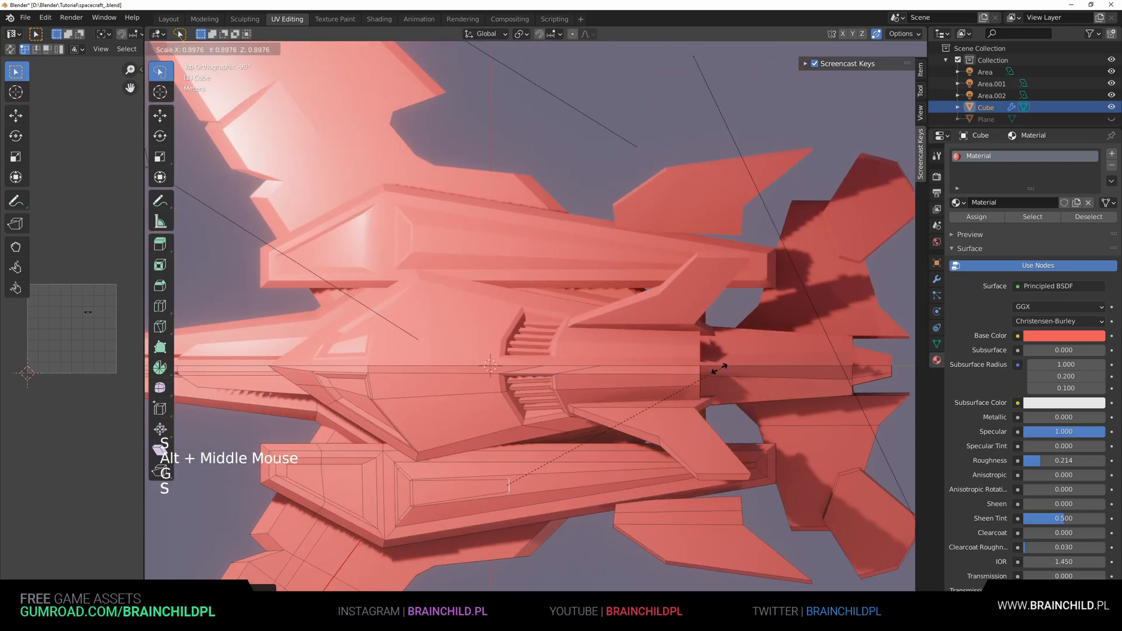
{"action": "left_click", "coordinate": [721, 368]}
{"action": "middle_click_drag", "start_coordinate": [710, 383], "coordinate": [678, 269]}
{"action": "key", "text": "g"}
{"action": "left_click", "coordinate": [702, 310]}
Leave mesh editing, check the whole spacecraft and save the file.
{"action": "key", "text": "Tab"}
{"action": "scroll", "coordinate": [696, 281], "scroll_direction": "down", "scroll_amount": 8}
{"action": "scroll", "coordinate": [691, 321], "scroll_direction": "up", "scroll_amount": 5}
{"action": "scroll", "coordinate": [681, 309], "scroll_direction": "down", "scroll_amount": 3}
{"action": "scroll", "coordinate": [753, 259], "scroll_direction": "up", "scroll_amount": 1}
{"action": "key", "text": "ctrl+s"}
Unhide the ground plane, set its base color to purple (H 0.742, S 0.406, V 0.371) and save the file.
{"action": "key", "text": "alt+h"}
{"action": "scroll", "coordinate": [672, 257], "scroll_direction": "down", "scroll_amount": 1}
{"action": "left_click", "coordinate": [672, 467]}
{"action": "scroll", "coordinate": [671, 468], "scroll_direction": "up", "scroll_amount": 1}
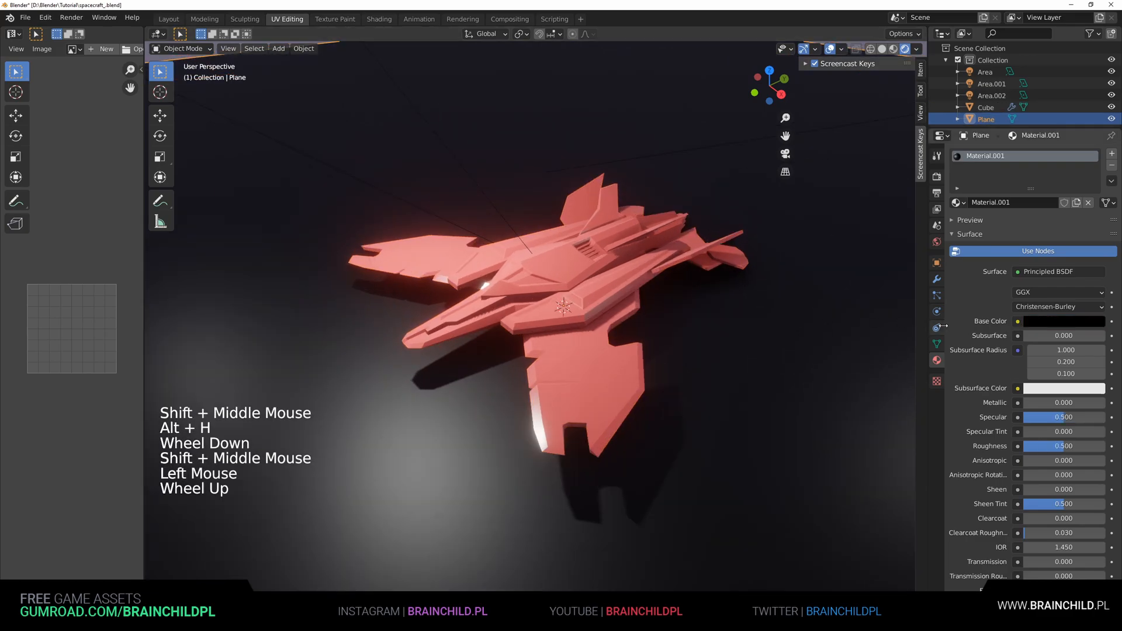
{"action": "left_click", "coordinate": [1065, 323]}
{"action": "mouse_move", "coordinate": [1097, 196]}
{"action": "left_mouse_down"}
{"action": "mouse_move", "coordinate": [1096, 207]}
{"action": "mouse_move", "coordinate": [1064, 190]}
{"action": "left_mouse_up"}
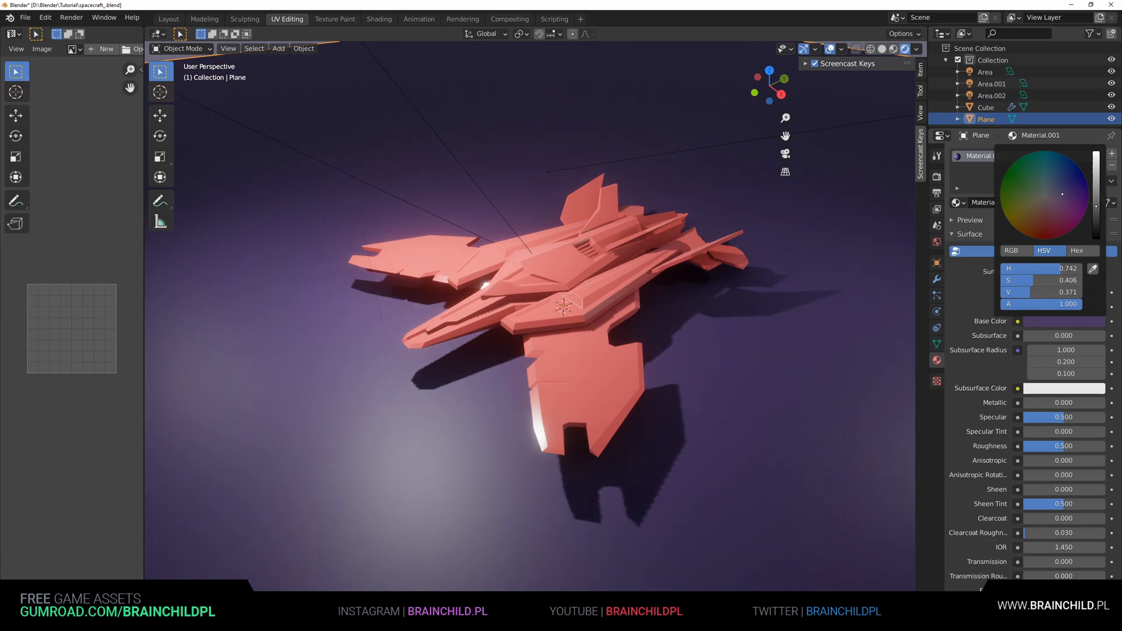
{"action": "scroll", "coordinate": [616, 328], "scroll_direction": "down", "scroll_amount": 2}
{"action": "middle_click_drag", "start_coordinate": [608, 408], "coordinate": [615, 328], "text": "shift"}
{"action": "scroll", "coordinate": [616, 328], "scroll_direction": "up", "scroll_amount": 1}
{"action": "key", "text": "ctrl+s"}
{"action": "scroll", "coordinate": [616, 327], "scroll_direction": "up", "scroll_amount": 2}
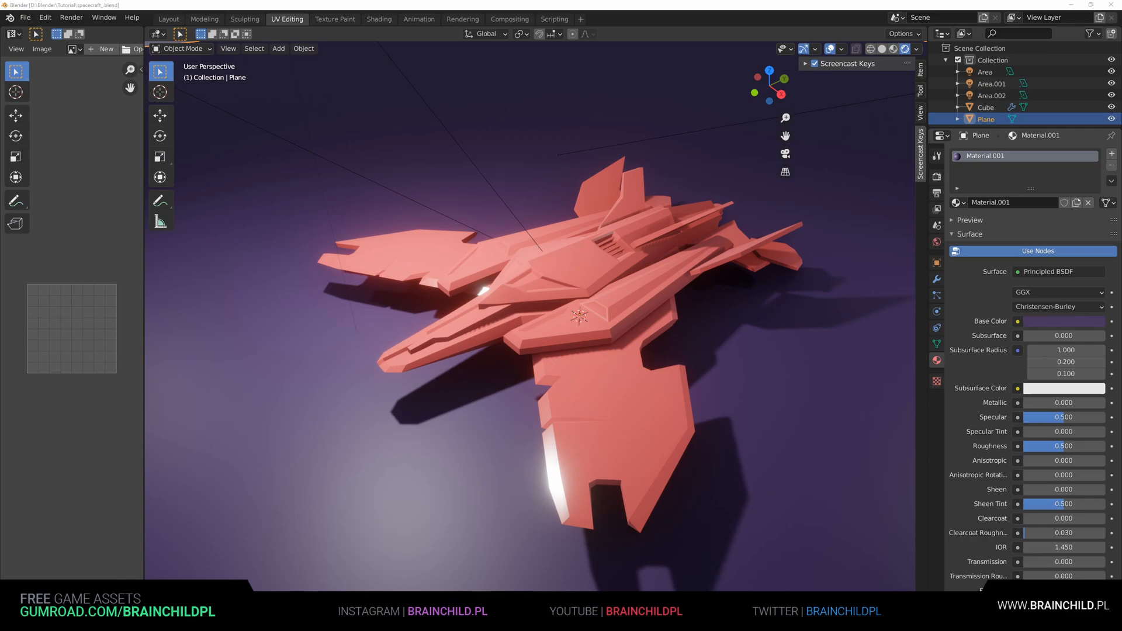
Examine the lit spacecraft on the ground plane from above and behind, also in a maximized viewport.
{"action": "scroll", "coordinate": [571, 317], "scroll_direction": "up", "scroll_amount": 2}
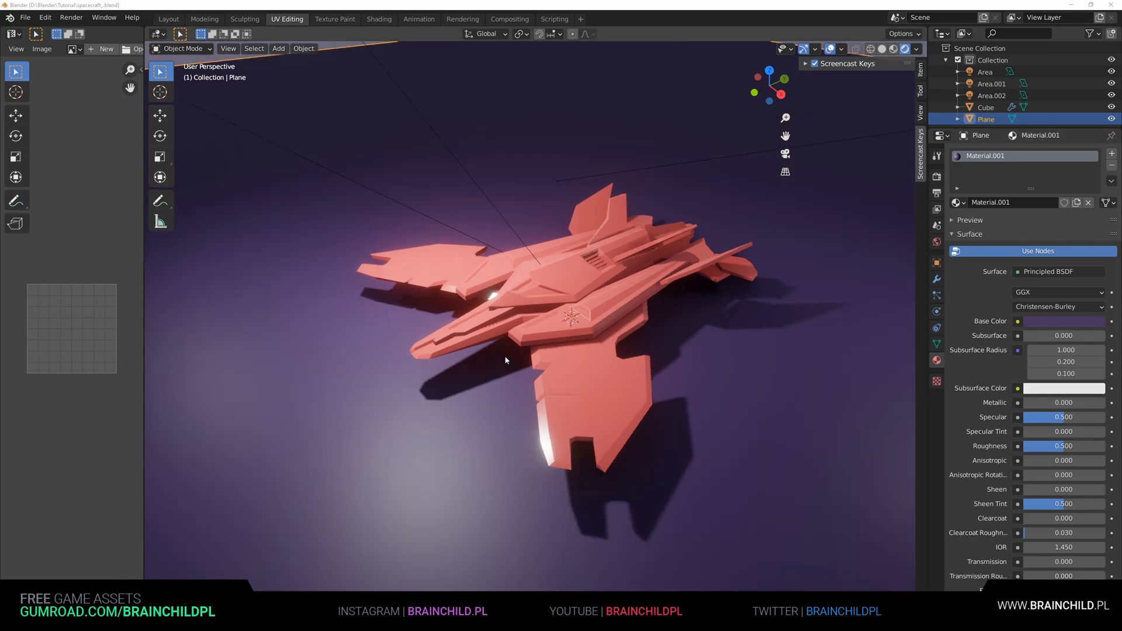
{"action": "middle_click_drag", "start_coordinate": [493, 257], "coordinate": [440, 267]}
{"action": "scroll", "coordinate": [362, 262], "scroll_direction": "down", "scroll_amount": 1}
{"action": "scroll", "coordinate": [415, 271], "scroll_direction": "down", "scroll_amount": 1}
{"action": "scroll", "coordinate": [415, 271], "scroll_direction": "up", "scroll_amount": 2}
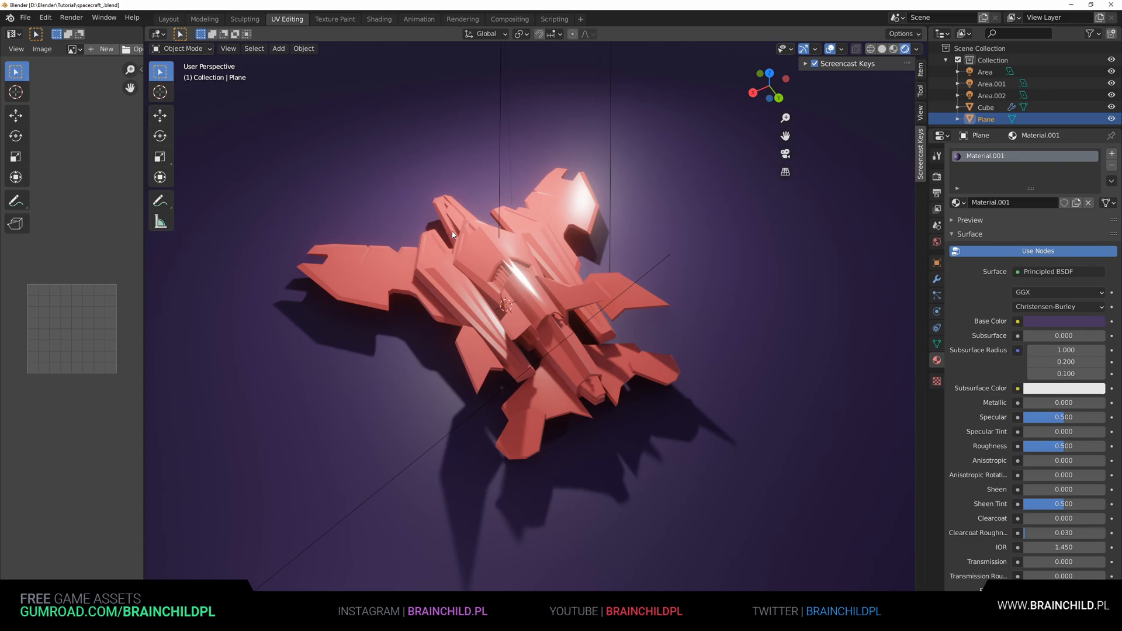
{"action": "middle_click_drag", "start_coordinate": [450, 212], "coordinate": [472, 226], "text": "shift"}
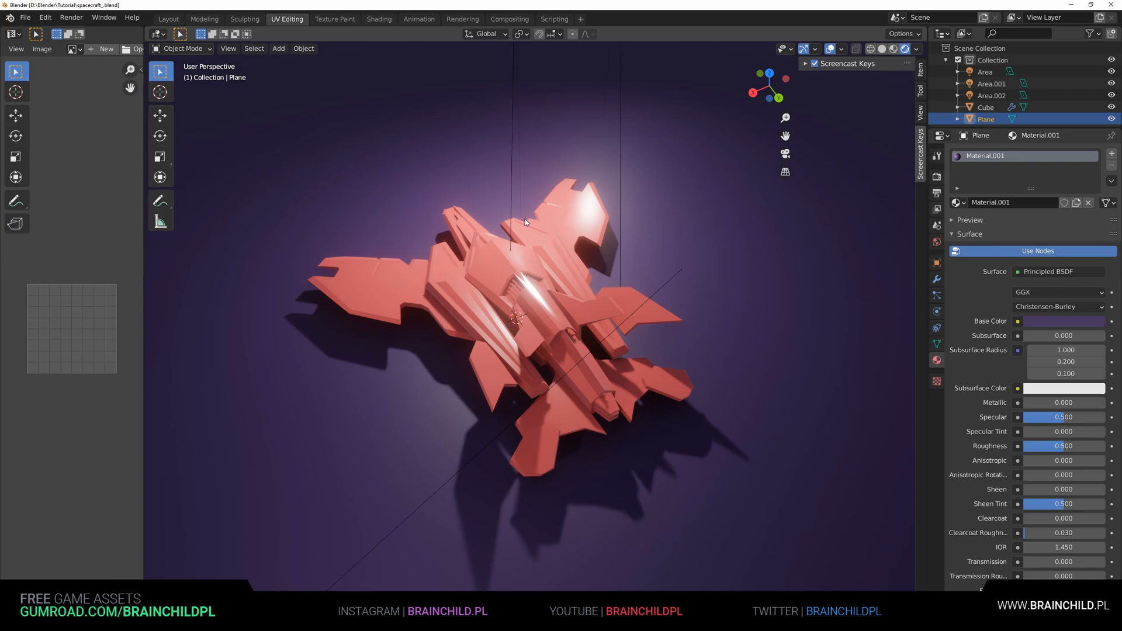
{"action": "key", "text": "ctrl+space"}
{"action": "scroll", "coordinate": [526, 218], "scroll_direction": "down", "scroll_amount": 1}
{"action": "middle_click_drag", "start_coordinate": [526, 218], "coordinate": [546, 221], "text": "shift"}
Set the spacecraft material's base color to a stronger red (H 0.004, S 0.763, V 0.906) and save the file.
{"action": "left_click", "coordinate": [591, 273]}
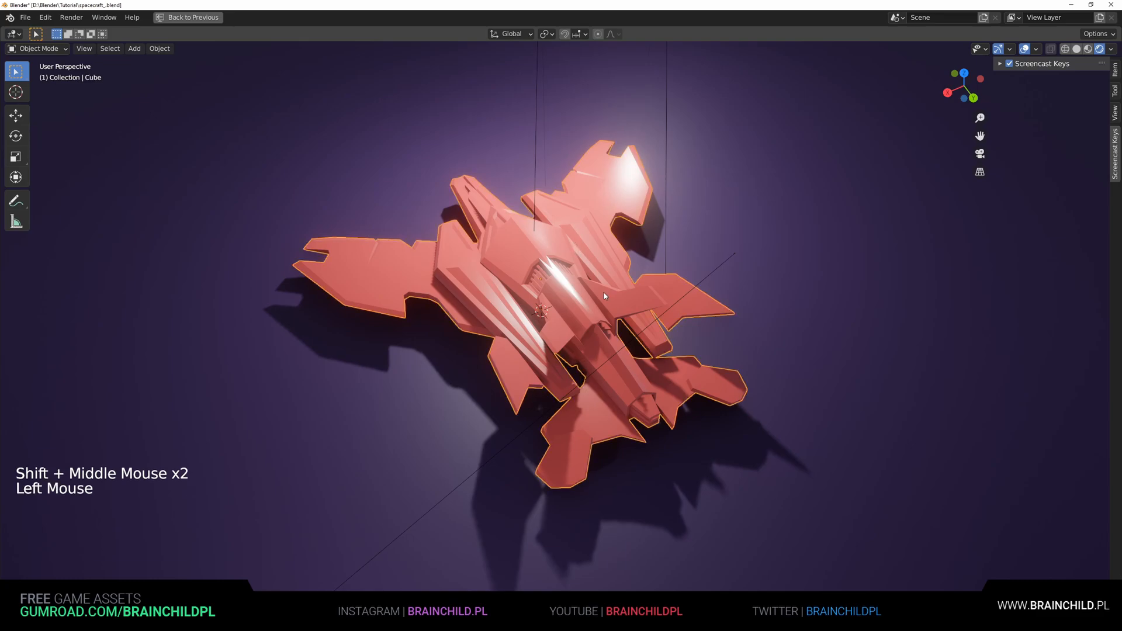
{"action": "key", "text": "ctrl+space"}
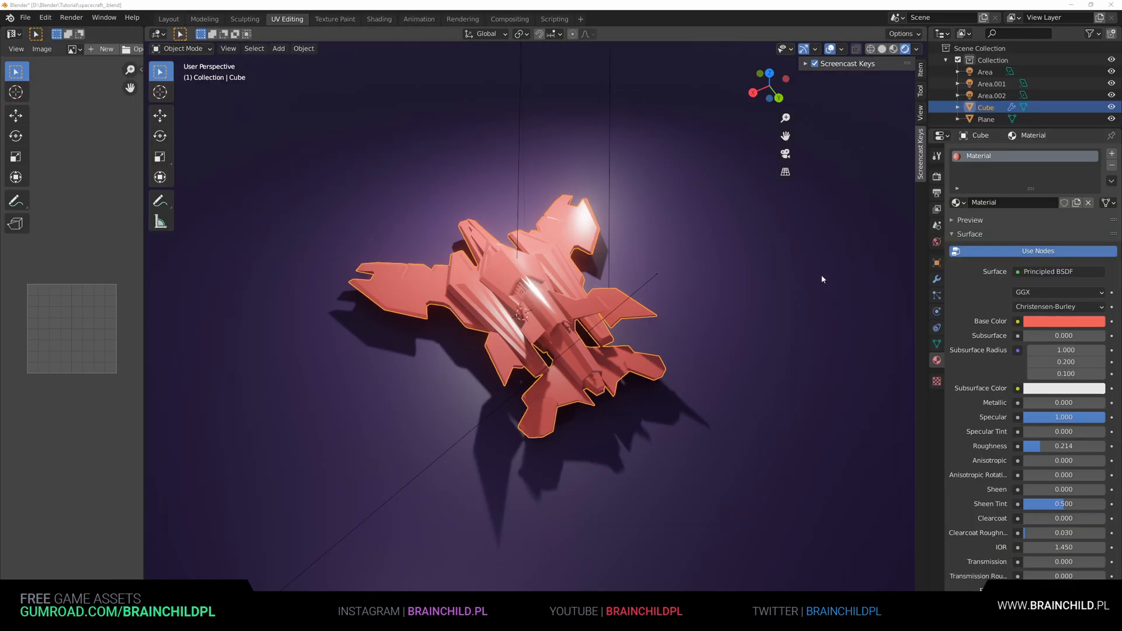
{"action": "scroll", "coordinate": [821, 278], "scroll_direction": "up", "scroll_amount": 1}
{"action": "left_click", "coordinate": [1062, 321]}
{"action": "left_click_drag", "start_coordinate": [1044, 229], "coordinate": [1044, 232]}
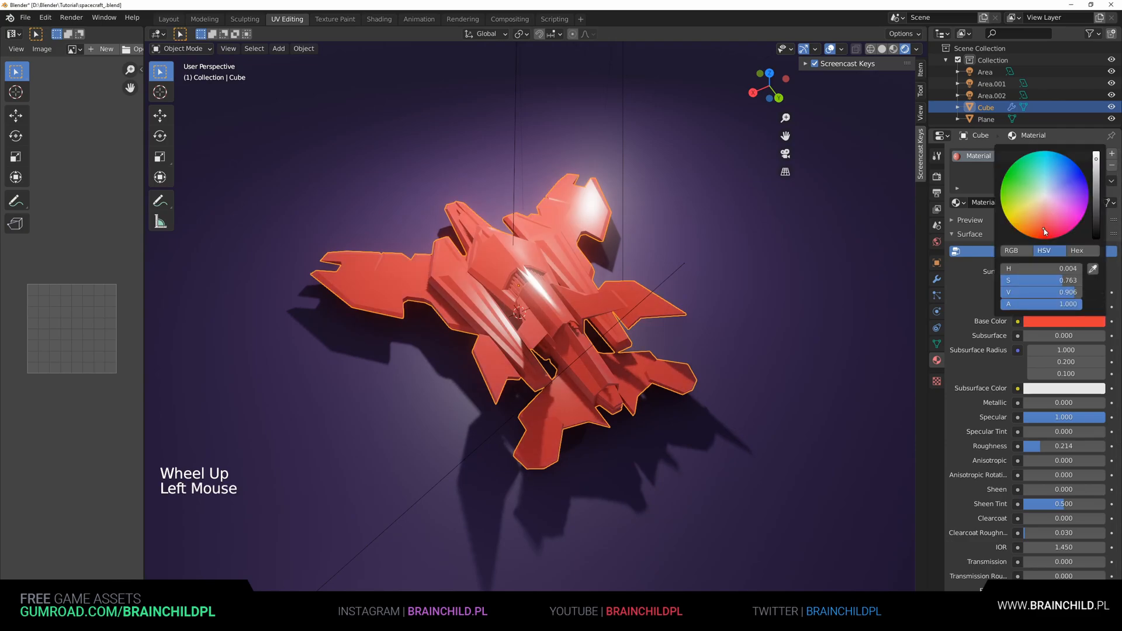
{"action": "scroll", "coordinate": [672, 308], "scroll_direction": "down", "scroll_amount": 1}
{"action": "middle_click_drag", "start_coordinate": [668, 301], "coordinate": [681, 298], "text": "shift"}
{"action": "scroll", "coordinate": [681, 297], "scroll_direction": "up", "scroll_amount": 1}
{"action": "key", "text": "ctrl+s"}
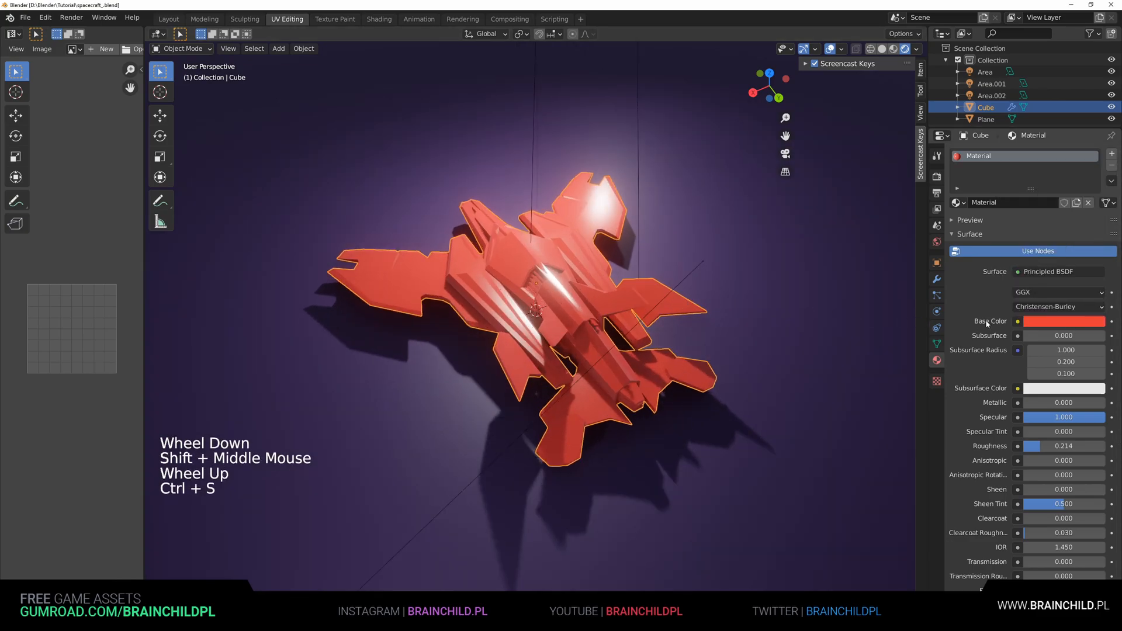
Set the spacecraft material's first two subsurface radius values to 5.4 and 0, subsurface color to dark red and subsurface to 0.005, and save.
{"action": "left_click_drag", "start_coordinate": [1048, 340], "coordinate": [1087, 365]}
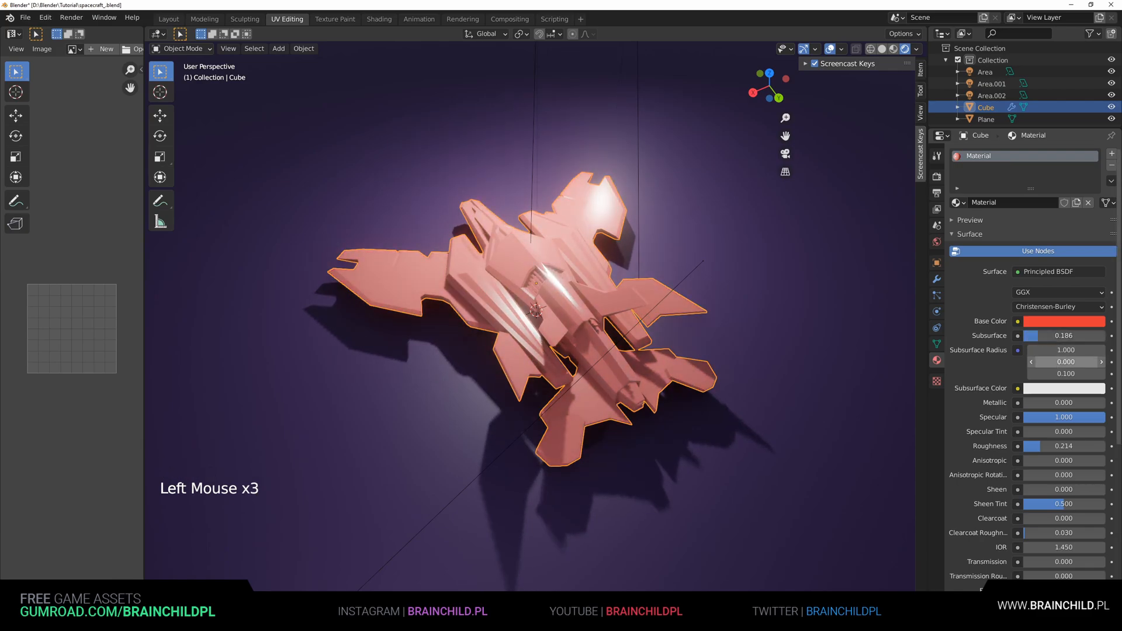
{"action": "left_click_drag", "start_coordinate": [1065, 350], "coordinate": [1075, 350]}
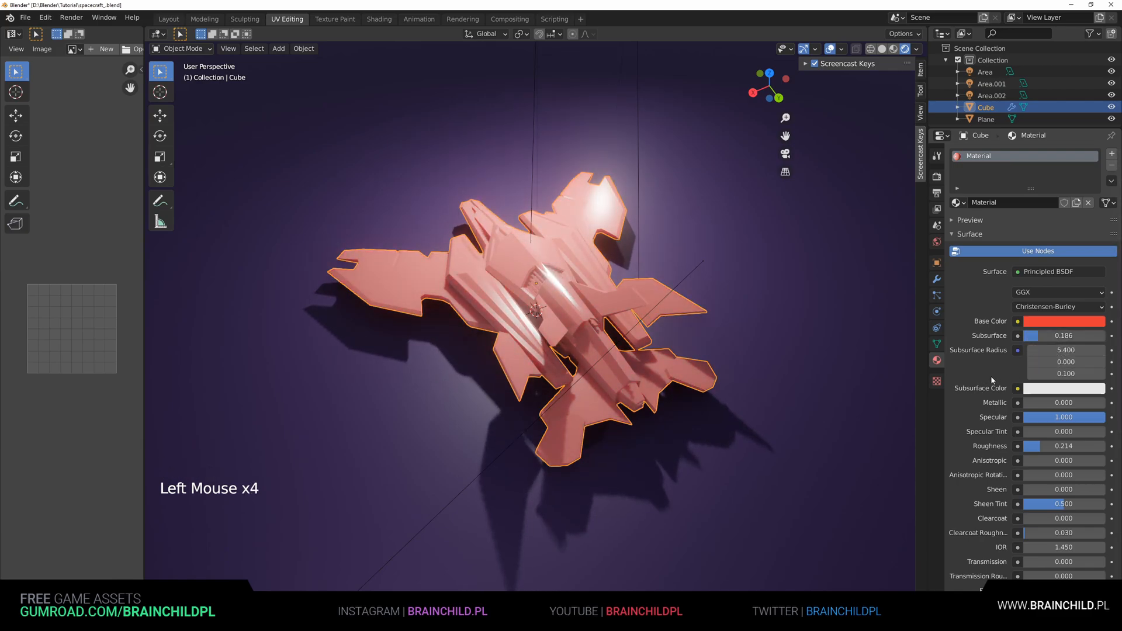
{"action": "left_click", "coordinate": [1045, 323]}
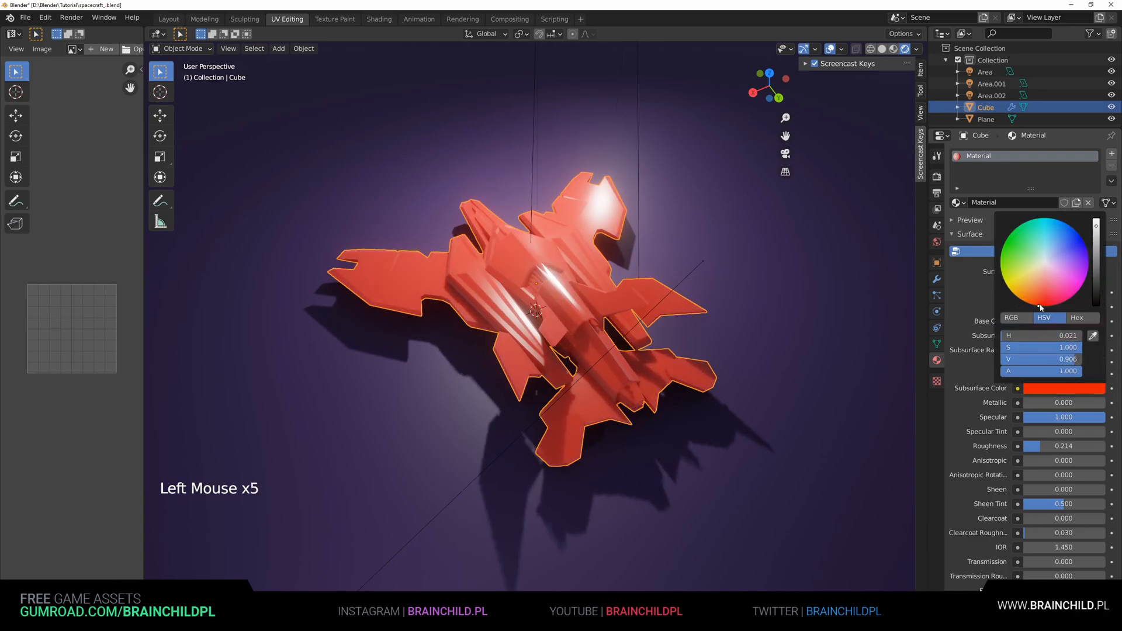
{"action": "left_click_drag", "start_coordinate": [1097, 267], "coordinate": [1036, 305]}
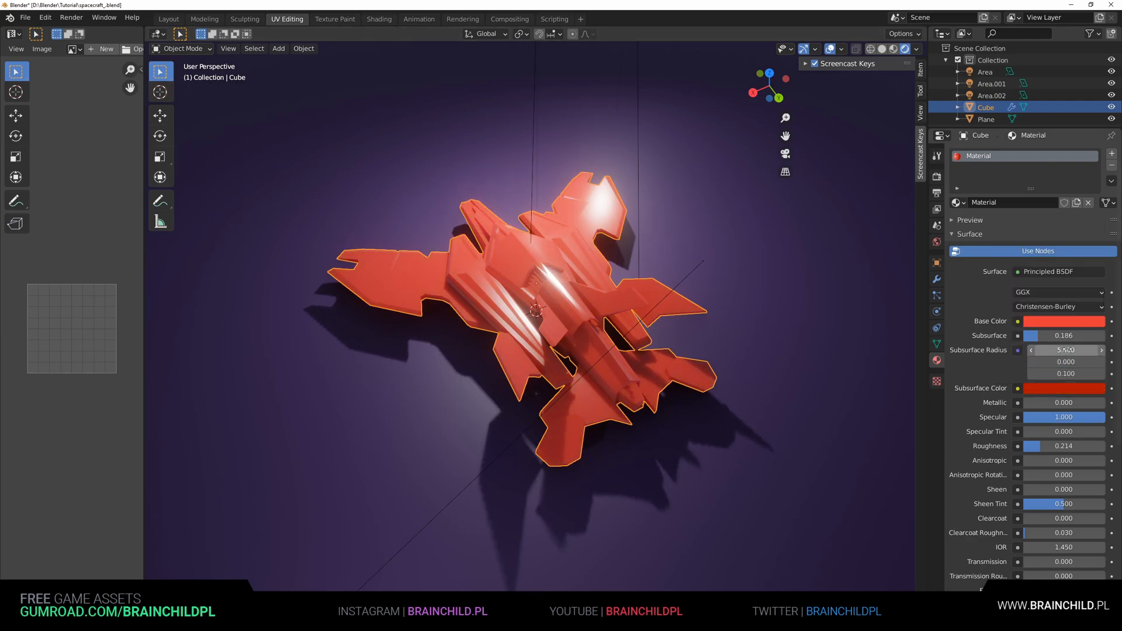
{"action": "left_click_drag", "start_coordinate": [1063, 336], "coordinate": [1060, 336]}
{"action": "mouse_move", "coordinate": [657, 286]}
{"action": "middle_mouse_down"}
{"action": "mouse_move", "coordinate": [666, 251]}
{"action": "mouse_move", "coordinate": [663, 289]}
{"action": "middle_mouse_up"}
{"action": "scroll", "coordinate": [666, 251], "scroll_direction": "down", "scroll_amount": 1}
{"action": "middle_click_drag", "start_coordinate": [662, 289], "coordinate": [678, 271], "text": "shift"}
{"action": "scroll", "coordinate": [664, 310], "scroll_direction": "up", "scroll_amount": 1}
{"action": "key", "text": "ctrl+s"}
Set the spacecraft material's roughness to 0.256 and save the file.
{"action": "left_click_drag", "start_coordinate": [1052, 448], "coordinate": [1065, 449]}
{"action": "middle_click_drag", "start_coordinate": [536, 285], "coordinate": [535, 263]}
{"action": "middle_click_drag", "start_coordinate": [536, 263], "coordinate": [535, 278], "text": "shift"}
{"action": "middle_click_drag", "start_coordinate": [535, 278], "coordinate": [535, 272]}
{"action": "scroll", "coordinate": [536, 272], "scroll_direction": "down", "scroll_amount": 1}
{"action": "scroll", "coordinate": [535, 271], "scroll_direction": "down", "scroll_amount": 1}
{"action": "key", "text": "ctrl+s"}
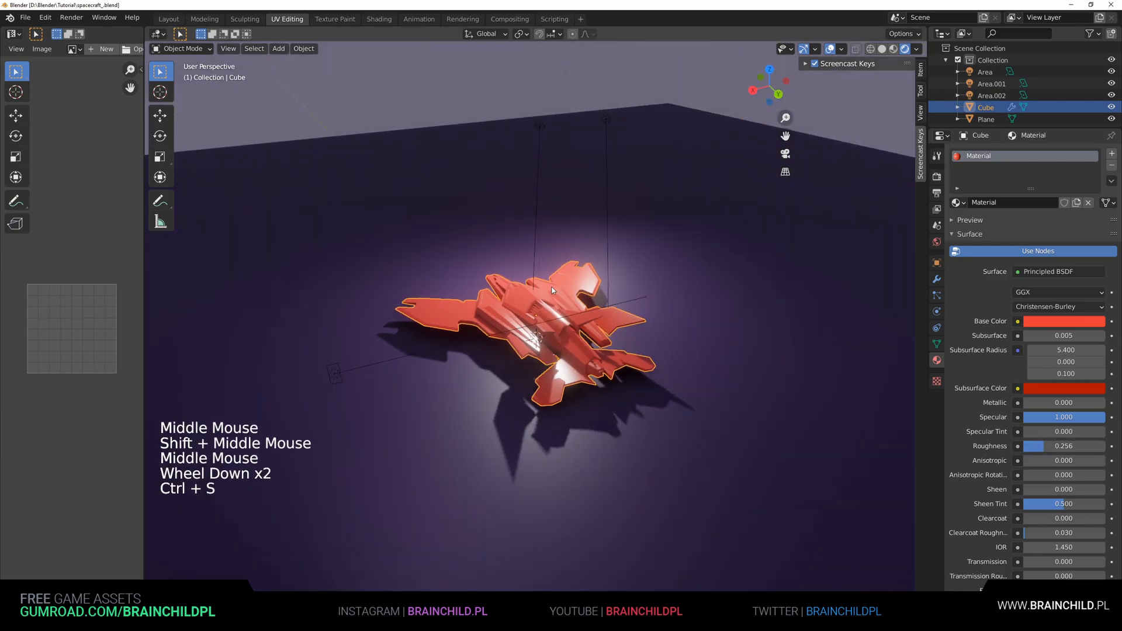
Examine the spacecraft's shape and shading from the rear and front in a maximized viewport.
{"action": "scroll", "coordinate": [559, 289], "scroll_direction": "up", "scroll_amount": 2}
{"action": "key", "text": "ctrl+space"}
{"action": "scroll", "coordinate": [559, 289], "scroll_direction": "down", "scroll_amount": 1}
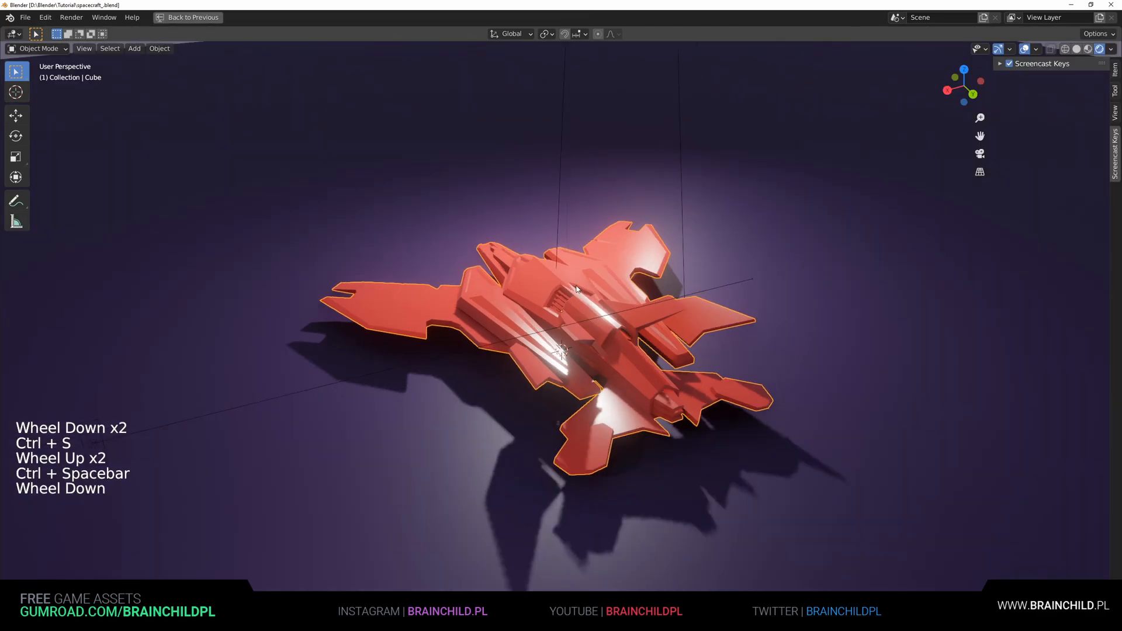
{"action": "middle_click_drag", "start_coordinate": [559, 288], "coordinate": [640, 240], "text": "shift"}
{"action": "scroll", "coordinate": [639, 240], "scroll_direction": "down", "scroll_amount": 1}
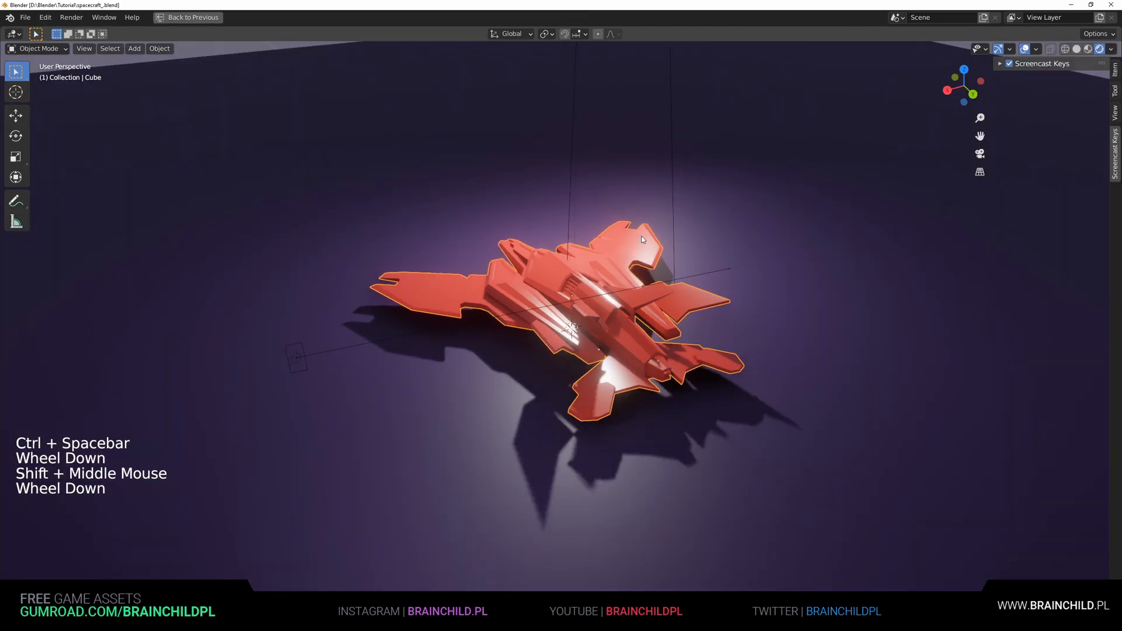
{"action": "middle_click_drag", "start_coordinate": [665, 228], "coordinate": [756, 183]}
{"action": "scroll", "coordinate": [796, 240], "scroll_direction": "up", "scroll_amount": 2}
{"action": "scroll", "coordinate": [683, 256], "scroll_direction": "down", "scroll_amount": 3}
{"action": "scroll", "coordinate": [681, 257], "scroll_direction": "down", "scroll_amount": 4}
{"action": "scroll", "coordinate": [741, 188], "scroll_direction": "up", "scroll_amount": 6}
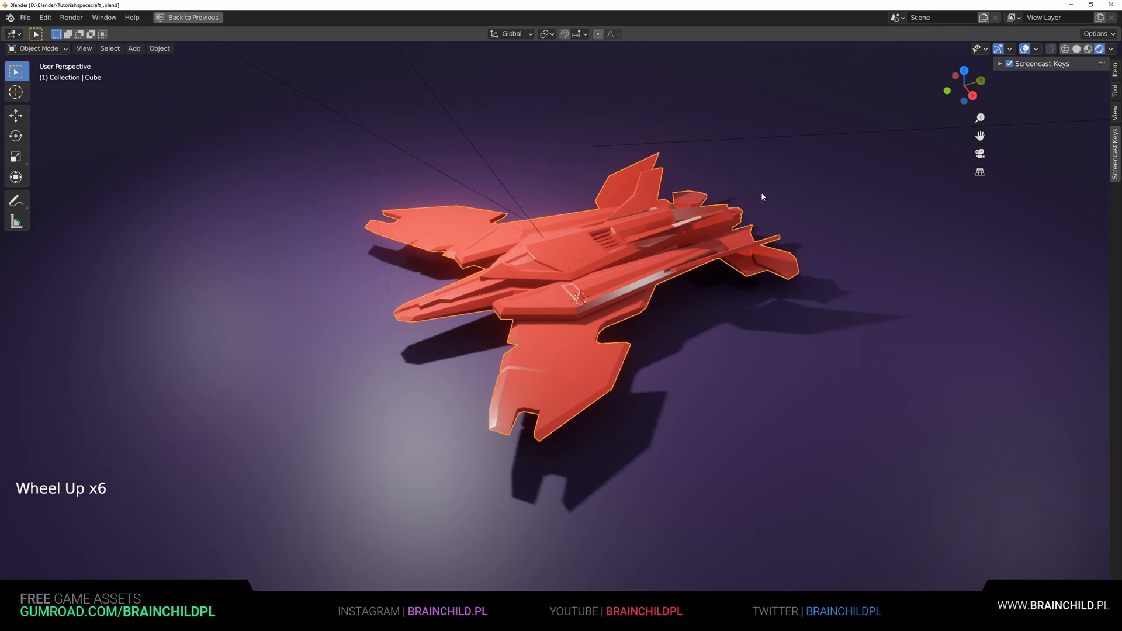
Select the faces at the side pod's front end and move them forward along Y.
{"action": "scroll", "coordinate": [665, 245], "scroll_direction": "up", "scroll_amount": 3}
{"action": "scroll", "coordinate": [665, 246], "scroll_direction": "up", "scroll_amount": 1, "text": "shift"}
{"action": "middle_click_drag", "start_coordinate": [665, 246], "coordinate": [681, 264], "text": "shift"}
{"action": "left_click", "coordinate": [597, 245]}
{"action": "key", "text": "Tab"}
{"action": "key", "text": "Tab"}
{"action": "left_click", "coordinate": [642, 280]}
{"action": "key", "text": "Tab"}
{"action": "left_click", "coordinate": [585, 327]}
{"action": "left_click", "coordinate": [591, 332], "text": "shift"}
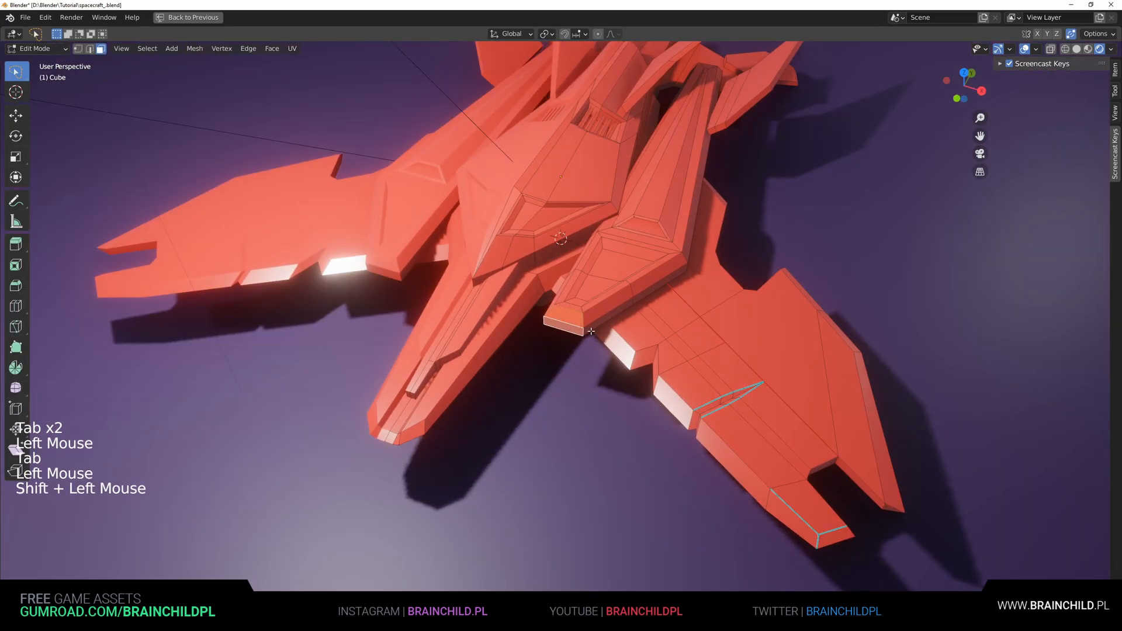
{"action": "key", "text": "g"}
{"action": "key", "text": "g"}
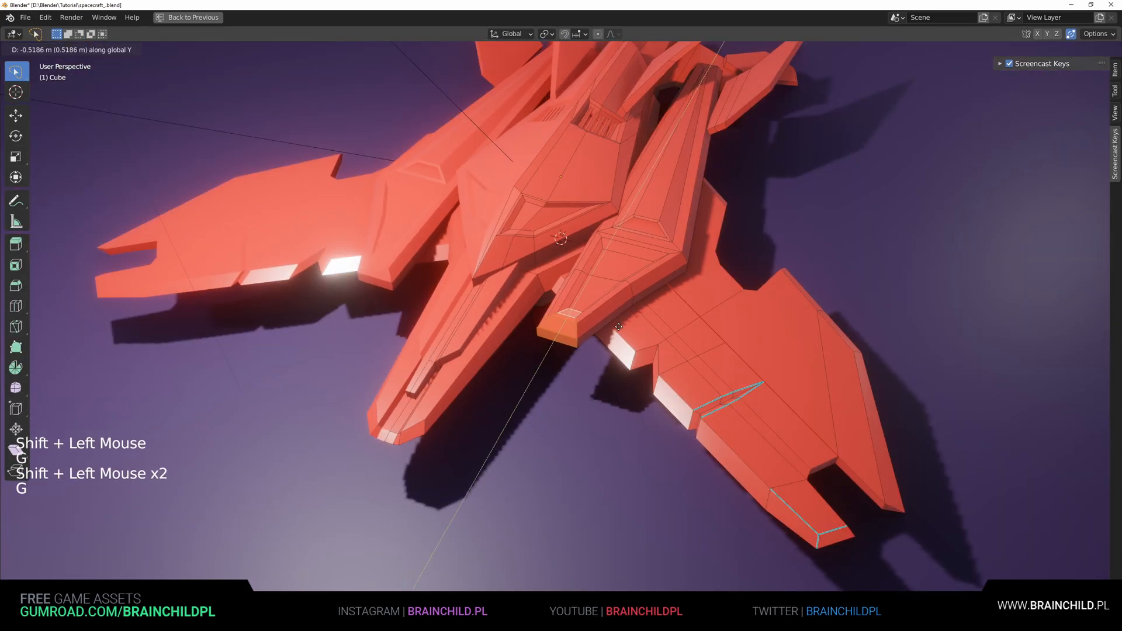
Scale the side pod's front faces down to a narrow tip and adjust their position along Y and X.
{"action": "key", "text": "s"}
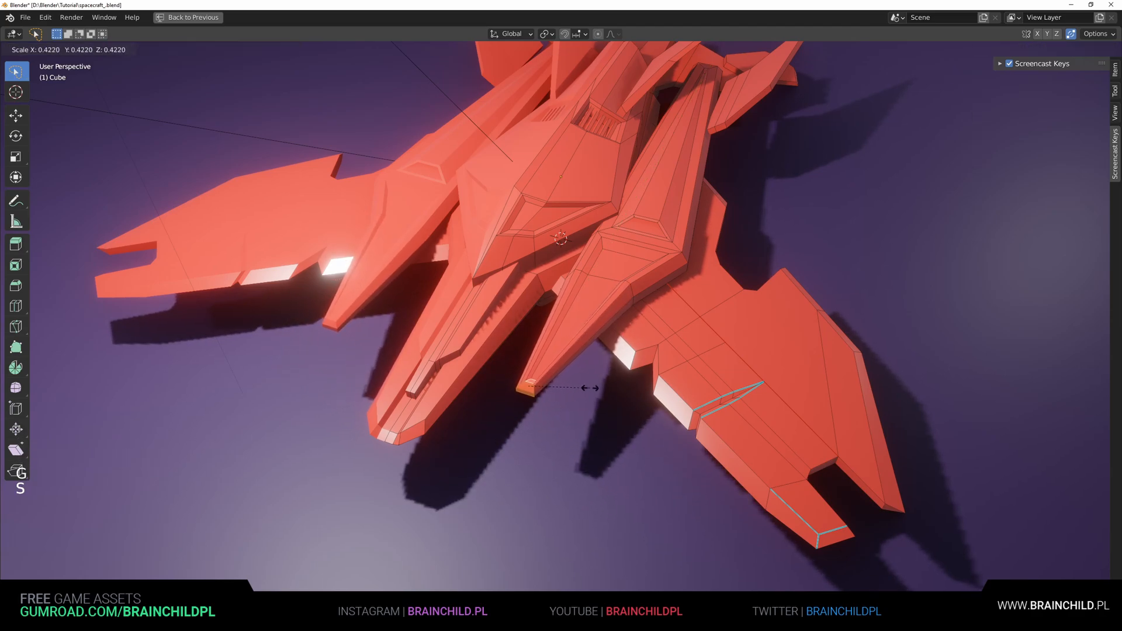
{"action": "key", "text": "g"}
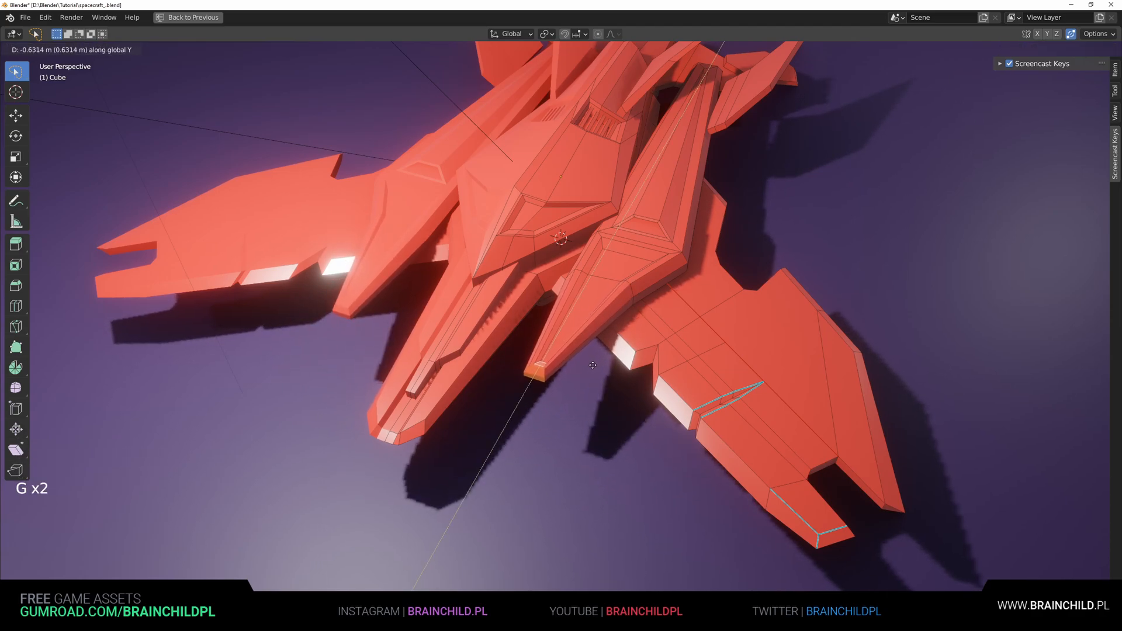
{"action": "key", "text": "g"}
{"action": "key", "text": "g"}
{"action": "key", "text": "g"}
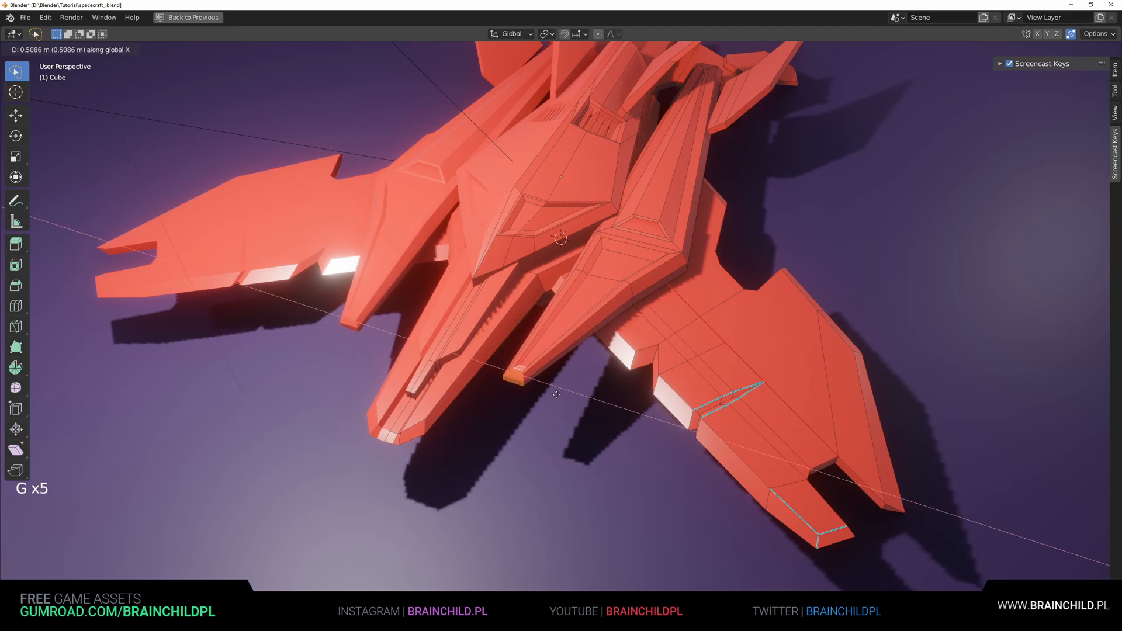
{"action": "left_click", "coordinate": [559, 356]}
{"action": "key", "text": "Tab"}
{"action": "scroll", "coordinate": [560, 356], "scroll_direction": "down", "scroll_amount": 5}
{"action": "middle_click_drag", "start_coordinate": [560, 356], "coordinate": [529, 340]}
{"action": "scroll", "coordinate": [520, 322], "scroll_direction": "down", "scroll_amount": 1}
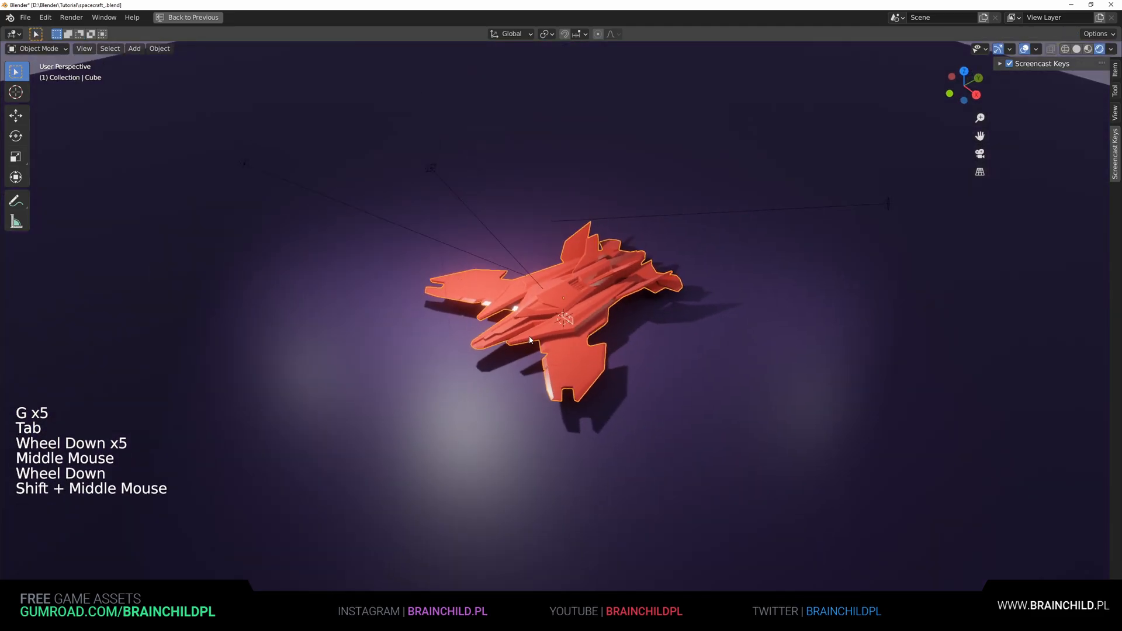
Box-select the spacecraft's rear section in wireframe view and turn on proportional editing.
{"action": "key", "text": "Tab"}
{"action": "key", "text": "Tab"}
{"action": "key", "text": "s"}
{"action": "key", "text": "s"}
{"action": "middle_click_drag", "start_coordinate": [751, 260], "coordinate": [584, 269]}
{"action": "key", "text": "Tab"}
{"action": "left_click", "coordinate": [502, 359]}
{"action": "key", "text": "z"}
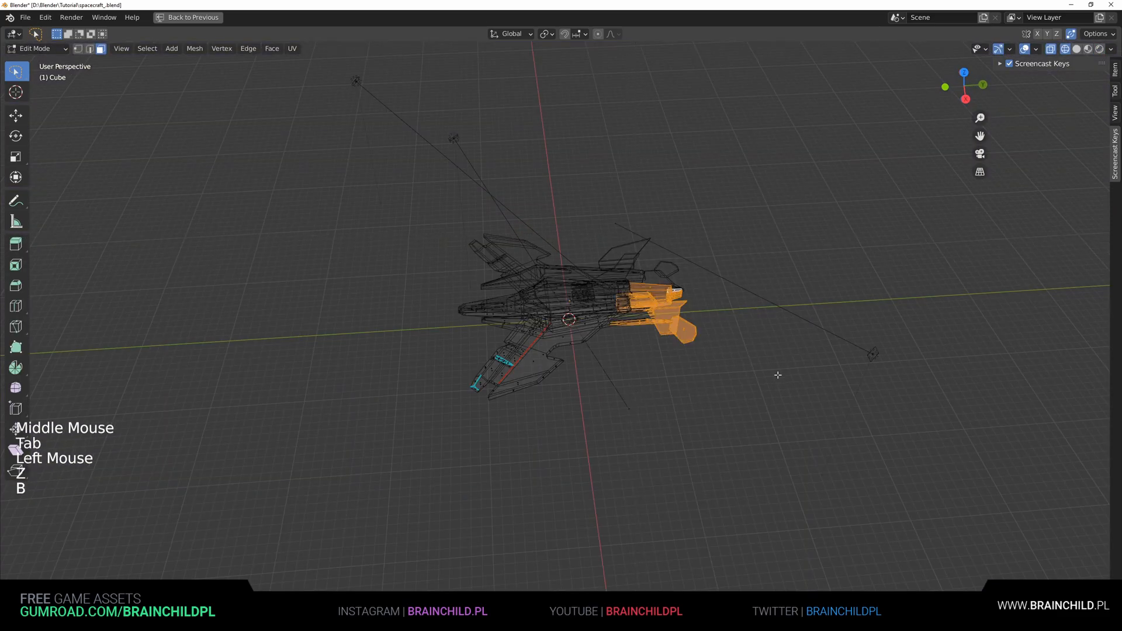
{"action": "key", "text": "z"}
{"action": "key", "text": "s"}
{"action": "scroll", "coordinate": [744, 289], "scroll_direction": "up", "scroll_amount": 2}
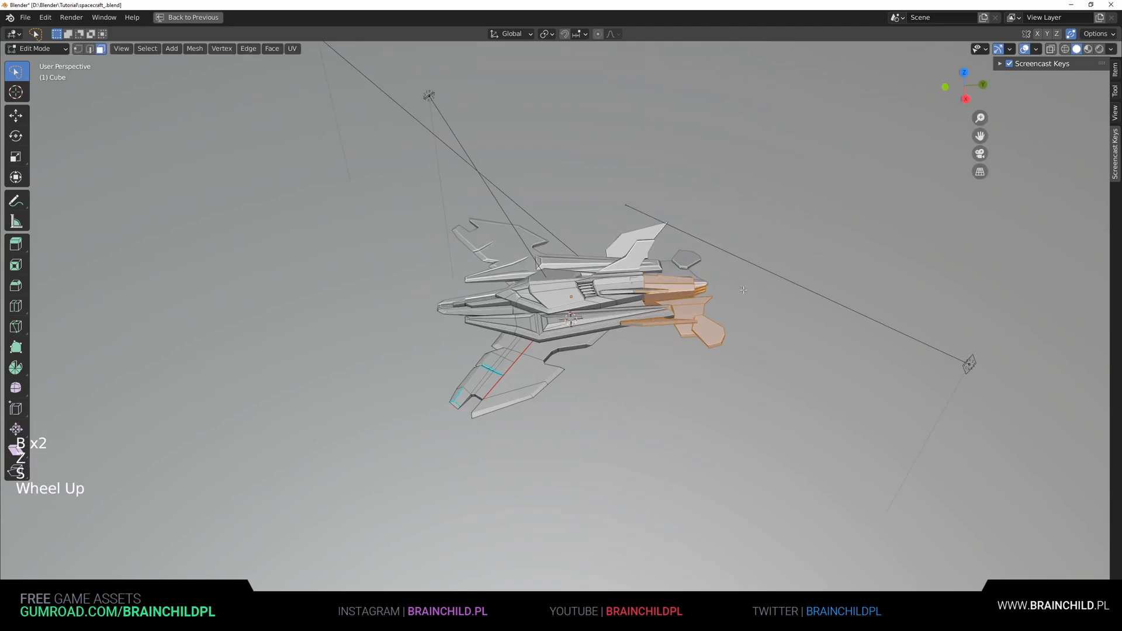
{"action": "key", "text": "s"}
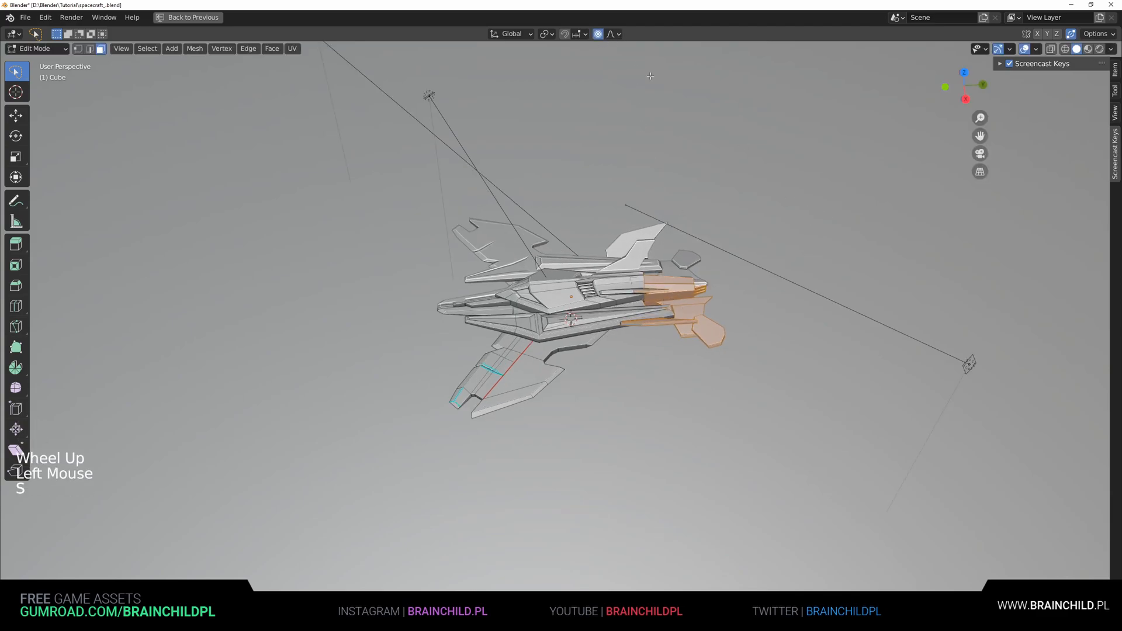
Try to scale the rear section and shift it along Y with proportional editing, and undo these changes.
{"action": "scroll", "coordinate": [738, 187], "scroll_direction": "down", "scroll_amount": 5}
{"action": "key", "text": "s"}
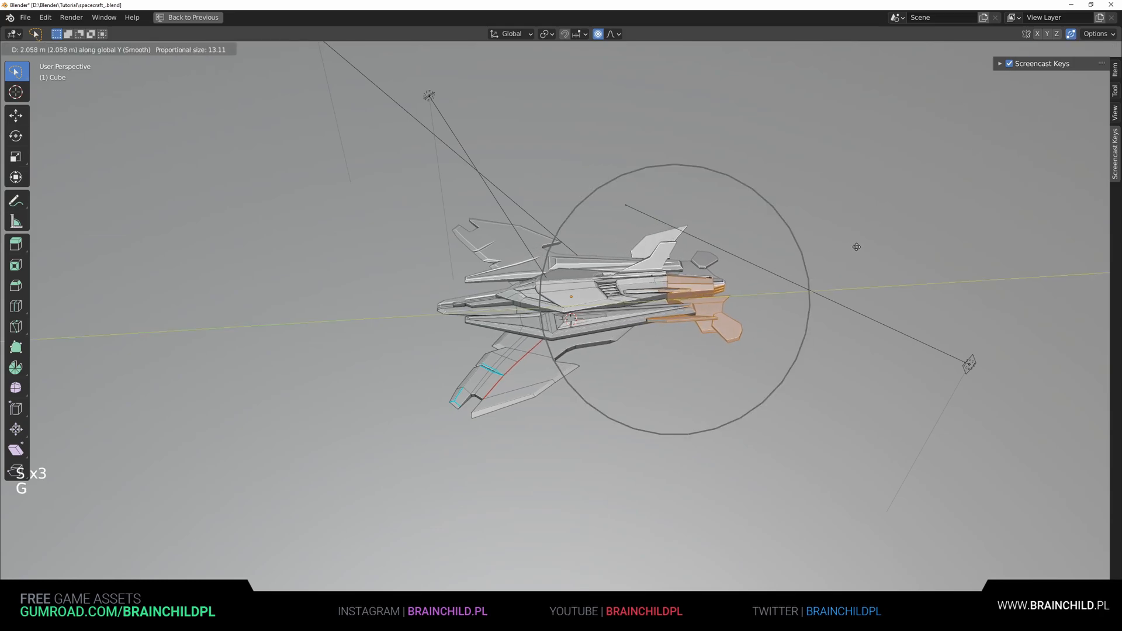
{"action": "middle_click_drag", "start_coordinate": [851, 243], "coordinate": [544, 234], "text": "alt"}
{"action": "scroll", "coordinate": [690, 252], "scroll_direction": "up", "scroll_amount": 5}
{"action": "scroll", "coordinate": [690, 251], "scroll_direction": "up", "scroll_amount": 1}
{"action": "key", "text": "r"}
{"action": "left_click", "coordinate": [691, 264]}
{"action": "scroll", "coordinate": [573, 206], "scroll_direction": "down", "scroll_amount": 4}
{"action": "scroll", "coordinate": [543, 233], "scroll_direction": "up", "scroll_amount": 5}
{"action": "middle_click_drag", "start_coordinate": [543, 234], "coordinate": [695, 268], "text": "shift"}
{"action": "scroll", "coordinate": [497, 298], "scroll_direction": "up", "scroll_amount": 1}
{"action": "scroll", "coordinate": [496, 298], "scroll_direction": "up", "scroll_amount": 1}
{"action": "key", "text": "g"}
{"action": "right_click", "coordinate": [695, 315]}
{"action": "key", "text": "ctrl+z"}
{"action": "key", "text": "ctrl+z"}
{"action": "key", "text": "ctrl+z"}
{"action": "key", "text": "ctrl+z"}
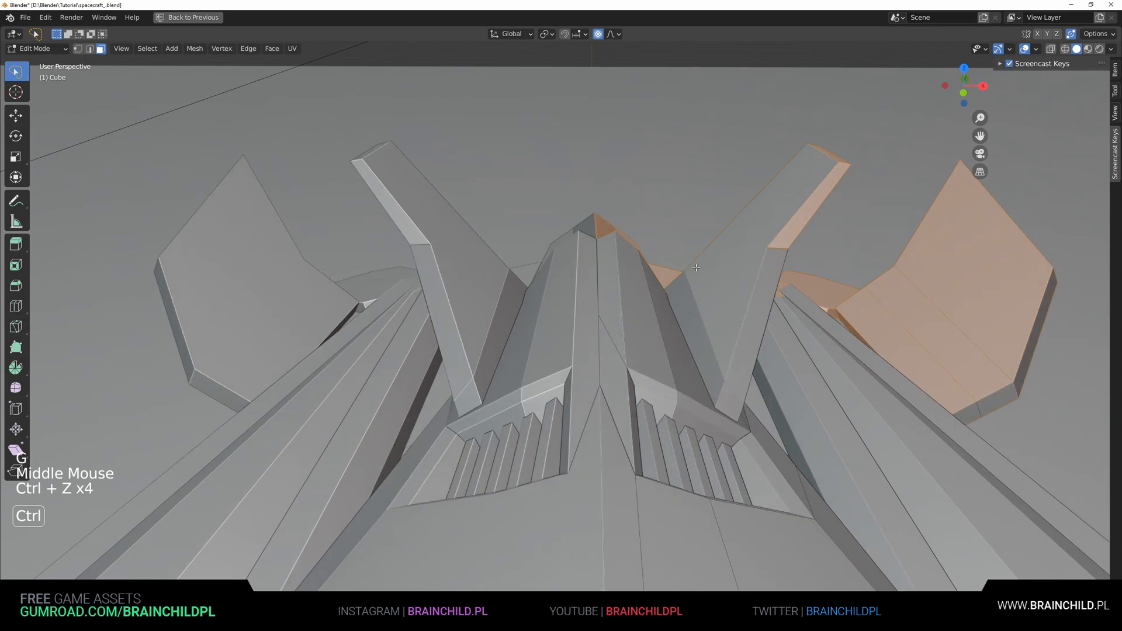
Enable clipping in the spacecraft's Mirror modifier.
{"action": "key", "text": "ctrl+space"}
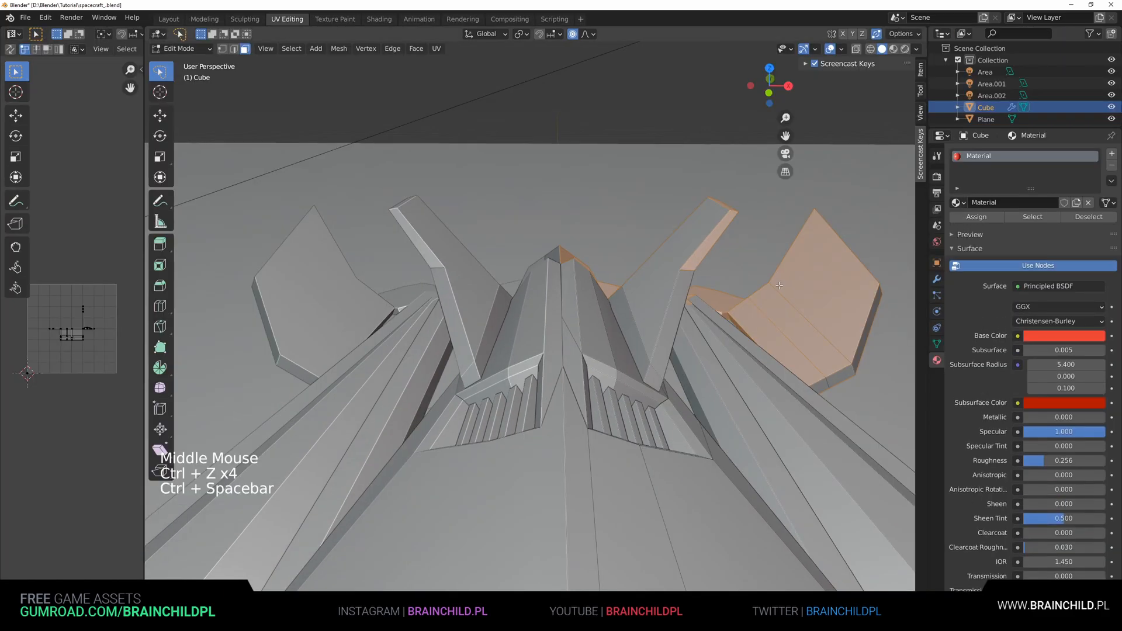
{"action": "left_click", "coordinate": [937, 280]}
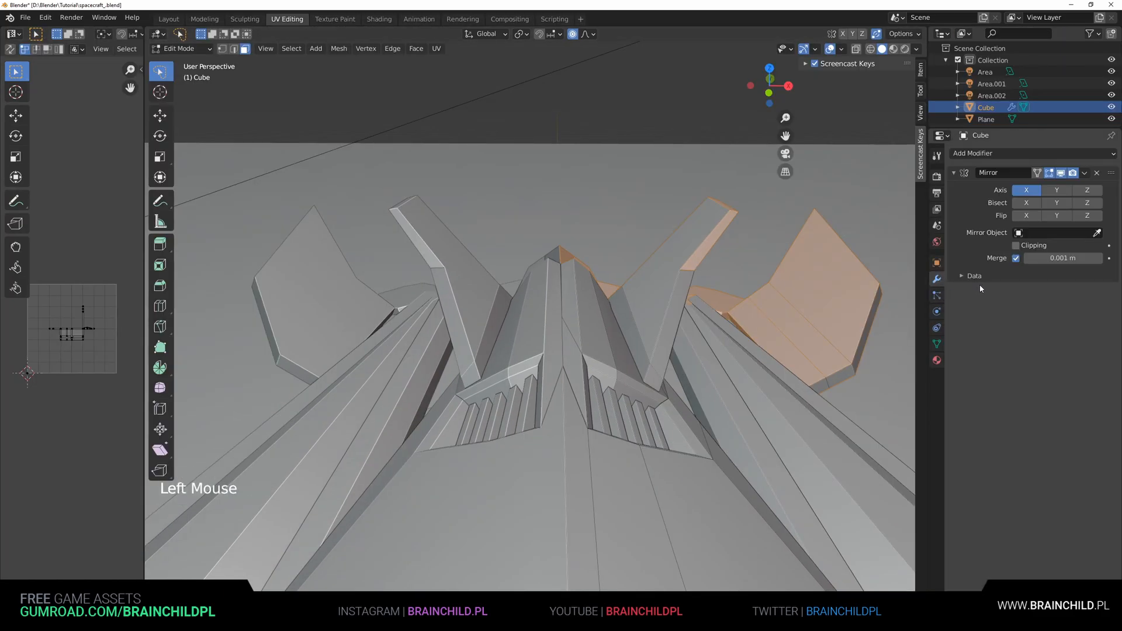
{"action": "left_click", "coordinate": [1015, 245]}
{"action": "middle_click_drag", "start_coordinate": [724, 316], "coordinate": [729, 300]}
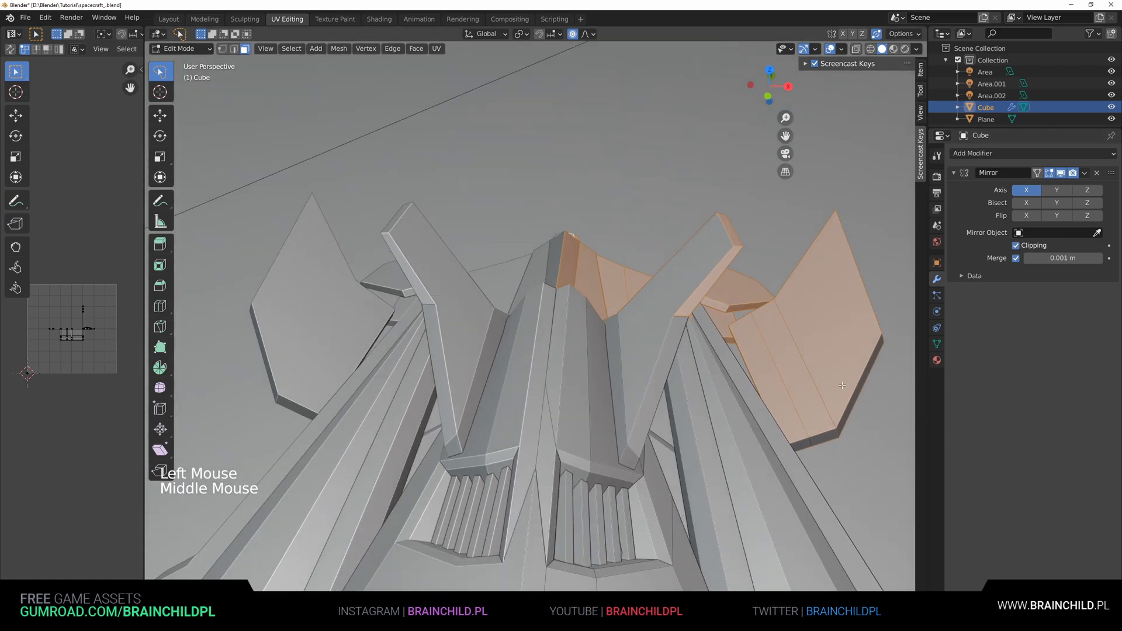
Scale and reposition the selected rear section with smooth proportional editing at a size of 13.11.
{"action": "key", "text": "s"}
{"action": "scroll", "coordinate": [614, 409], "scroll_direction": "down", "scroll_amount": 5}
{"action": "middle_click_drag", "start_coordinate": [619, 409], "coordinate": [612, 421]}
{"action": "key", "text": "g"}
{"action": "left_click", "coordinate": [642, 422]}
{"action": "key", "text": "s"}
{"action": "middle_click_drag", "start_coordinate": [666, 421], "coordinate": [663, 397], "text": "alt"}
{"action": "scroll", "coordinate": [663, 395], "scroll_direction": "up", "scroll_amount": 3}
{"action": "key", "text": "s"}
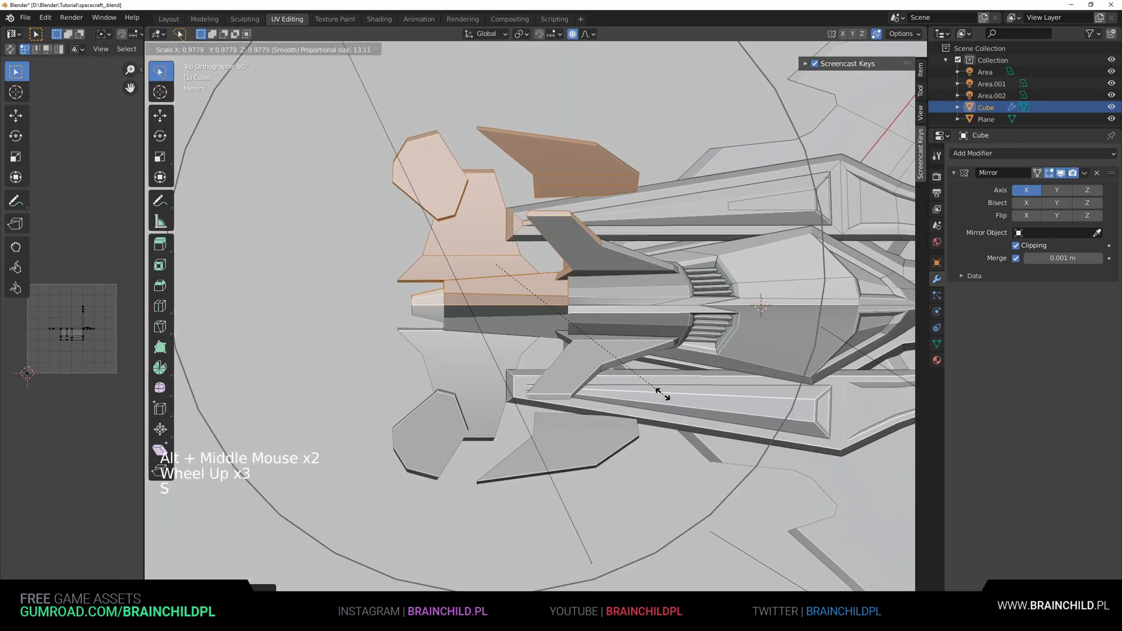
{"action": "key", "text": "g"}
{"action": "key", "text": "s"}
{"action": "key", "text": "g"}
{"action": "scroll", "coordinate": [634, 391], "scroll_direction": "up", "scroll_amount": 1}
{"action": "left_click", "coordinate": [634, 391]}
Examine the reshaped spacecraft in rendered shading from the front and side.
{"action": "middle_click_drag", "start_coordinate": [634, 391], "coordinate": [508, 309]}
{"action": "scroll", "coordinate": [526, 350], "scroll_direction": "down", "scroll_amount": 4}
{"action": "key", "text": "Tab"}
{"action": "scroll", "coordinate": [537, 339], "scroll_direction": "down", "scroll_amount": 4}
{"action": "middle_click_drag", "start_coordinate": [549, 356], "coordinate": [735, 222]}
{"action": "left_click", "coordinate": [904, 49]}
{"action": "mouse_move", "coordinate": [760, 163]}
{"action": "middle_mouse_down", "text": "shift"}
{"action": "mouse_move", "coordinate": [734, 180]}
{"action": "mouse_move", "coordinate": [704, 177]}
{"action": "mouse_move", "coordinate": [674, 220]}
{"action": "middle_mouse_up", "text": "shift"}
{"action": "scroll", "coordinate": [704, 178], "scroll_direction": "up", "scroll_amount": 2}
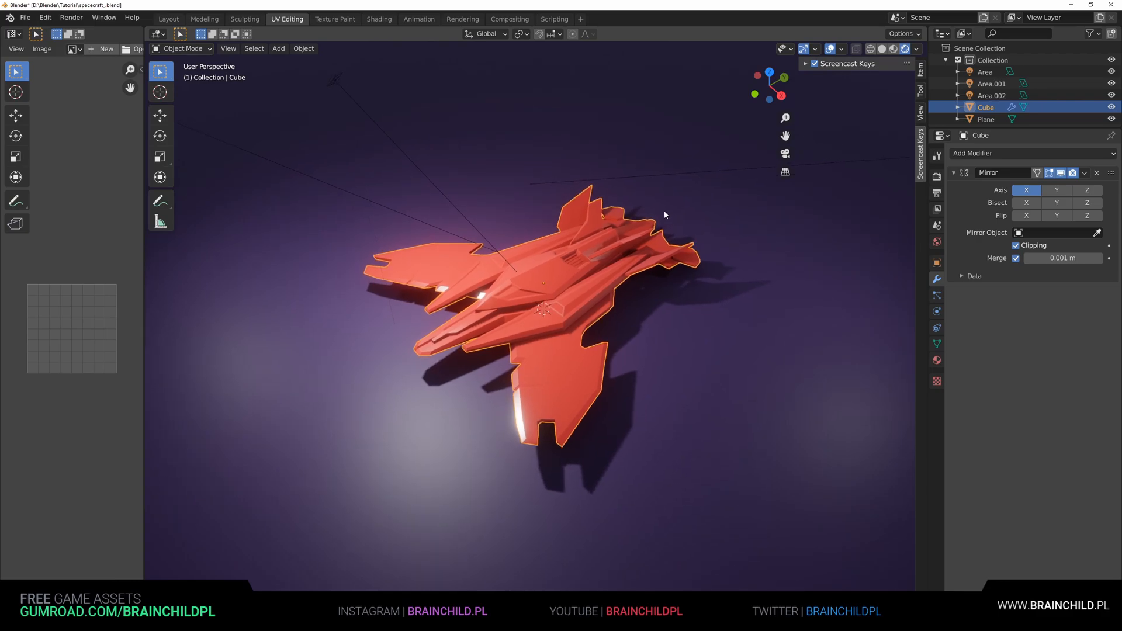
{"action": "scroll", "coordinate": [642, 286], "scroll_direction": "down", "scroll_amount": 1}
{"action": "middle_click_drag", "start_coordinate": [617, 298], "coordinate": [660, 280]}
{"action": "middle_click_drag", "start_coordinate": [660, 280], "coordinate": [619, 270]}
{"action": "scroll", "coordinate": [641, 269], "scroll_direction": "up", "scroll_amount": 2}
{"action": "middle_click_drag", "start_coordinate": [620, 270], "coordinate": [607, 292], "text": "shift"}
{"action": "middle_click_drag", "start_coordinate": [607, 292], "coordinate": [663, 316], "text": "shift"}
{"action": "scroll", "coordinate": [622, 310], "scroll_direction": "up", "scroll_amount": 2}
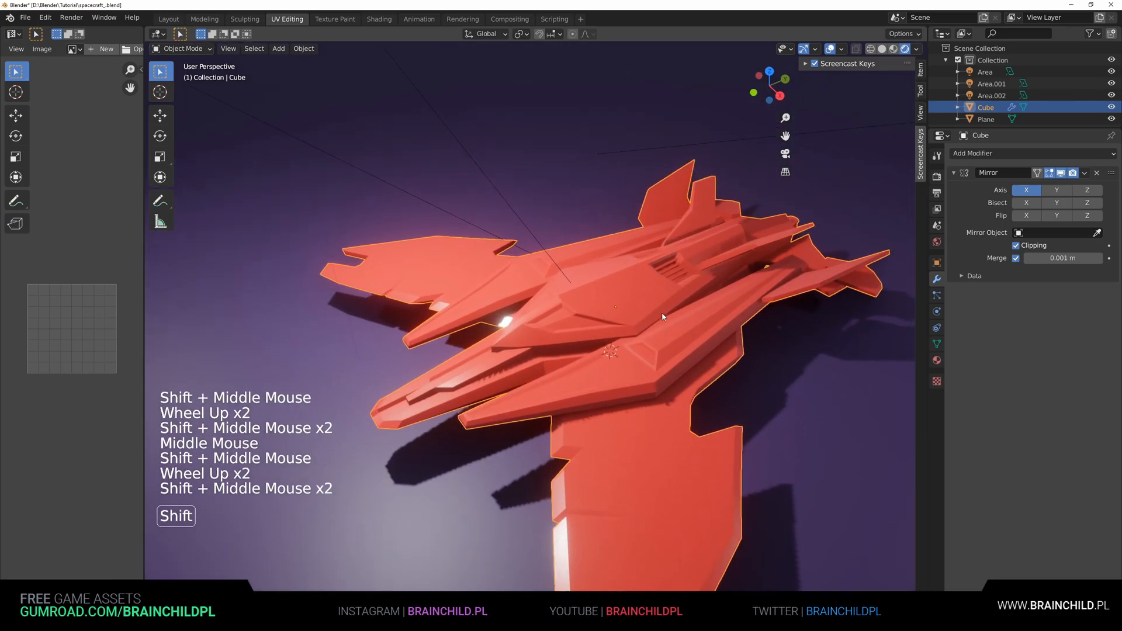
Select the linked central hull part and assign it a new material with a black base color.
{"action": "key", "text": "Tab"}
{"action": "left_click", "coordinate": [654, 310]}
{"action": "key", "text": "l"}
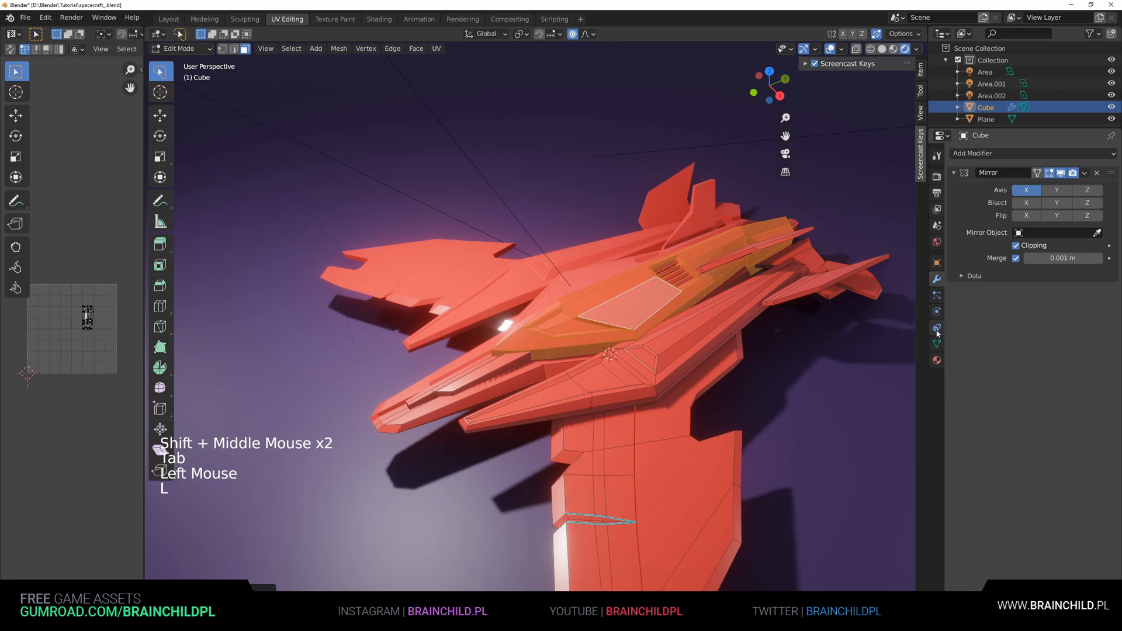
{"action": "left_click", "coordinate": [936, 360]}
{"action": "left_click", "coordinate": [1038, 265]}
{"action": "left_click", "coordinate": [1112, 156]}
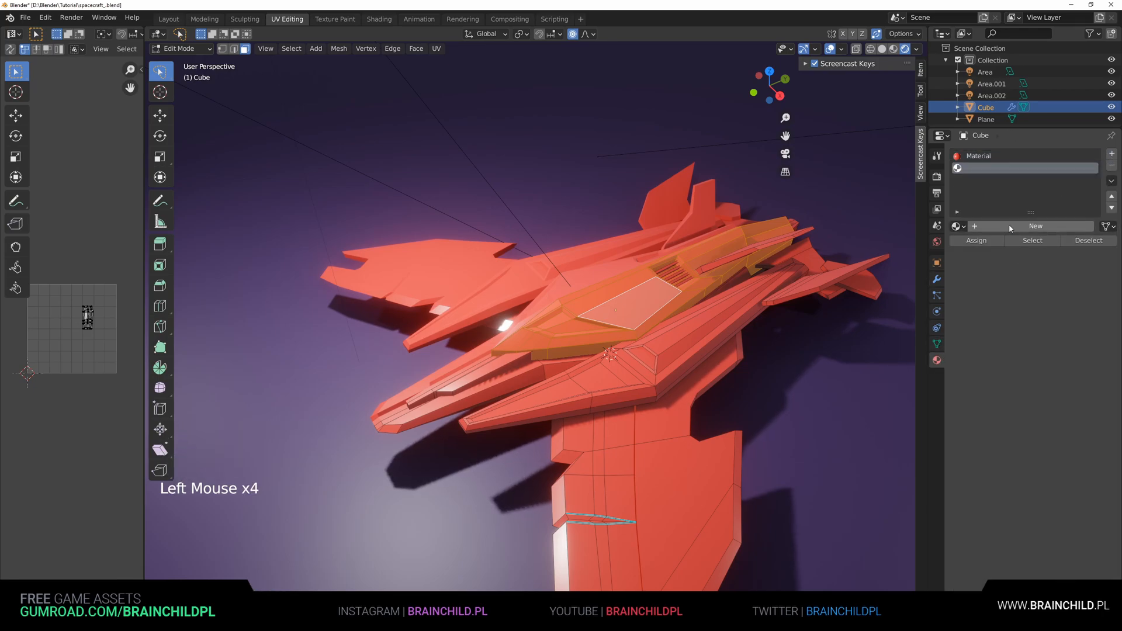
{"action": "left_click", "coordinate": [1031, 226]}
{"action": "left_click", "coordinate": [1063, 359]}
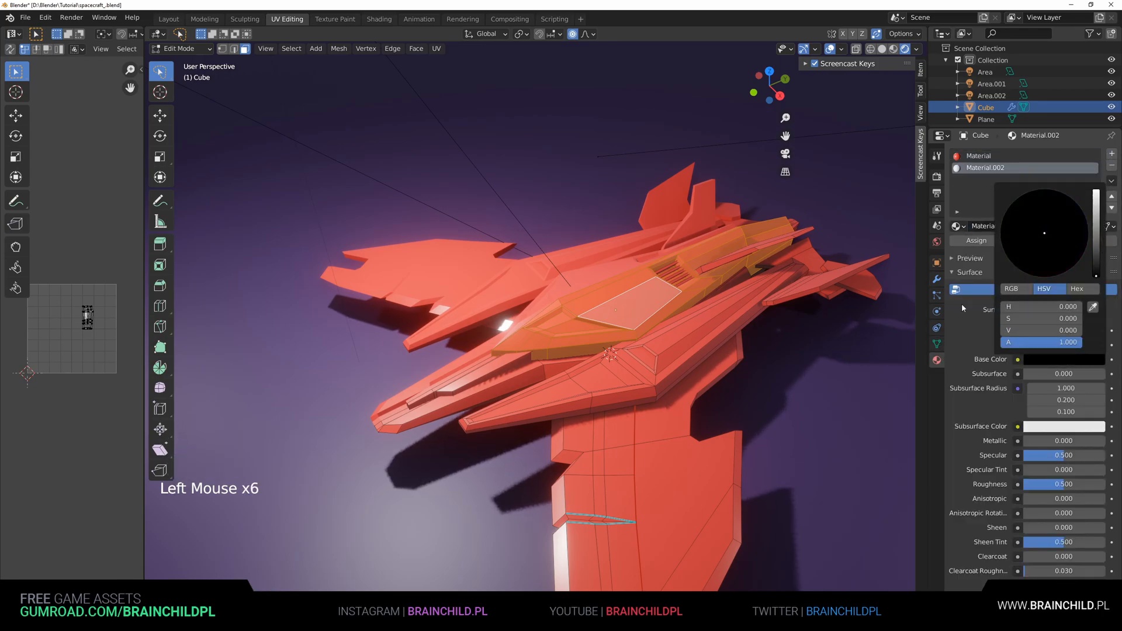
{"action": "left_click", "coordinate": [976, 240]}
Select the linked raised strip on the nose and assign it the black Material.002.
{"action": "key", "text": "Tab"}
{"action": "scroll", "coordinate": [760, 283], "scroll_direction": "down", "scroll_amount": 6}
{"action": "middle_click_drag", "start_coordinate": [761, 282], "coordinate": [693, 259]}
{"action": "scroll", "coordinate": [724, 258], "scroll_direction": "up", "scroll_amount": 4}
{"action": "scroll", "coordinate": [692, 258], "scroll_direction": "up", "scroll_amount": 1}
{"action": "scroll", "coordinate": [681, 356], "scroll_direction": "up", "scroll_amount": 2}
{"action": "key", "text": "Tab"}
{"action": "middle_click_drag", "start_coordinate": [665, 320], "coordinate": [687, 336], "text": "shift"}
{"action": "left_click", "coordinate": [683, 376]}
{"action": "key", "text": "k"}
{"action": "scroll", "coordinate": [740, 359], "scroll_direction": "down", "scroll_amount": 2}
{"action": "scroll", "coordinate": [740, 358], "scroll_direction": "down", "scroll_amount": 1, "text": "shift"}
{"action": "scroll", "coordinate": [719, 345], "scroll_direction": "up", "scroll_amount": 2}
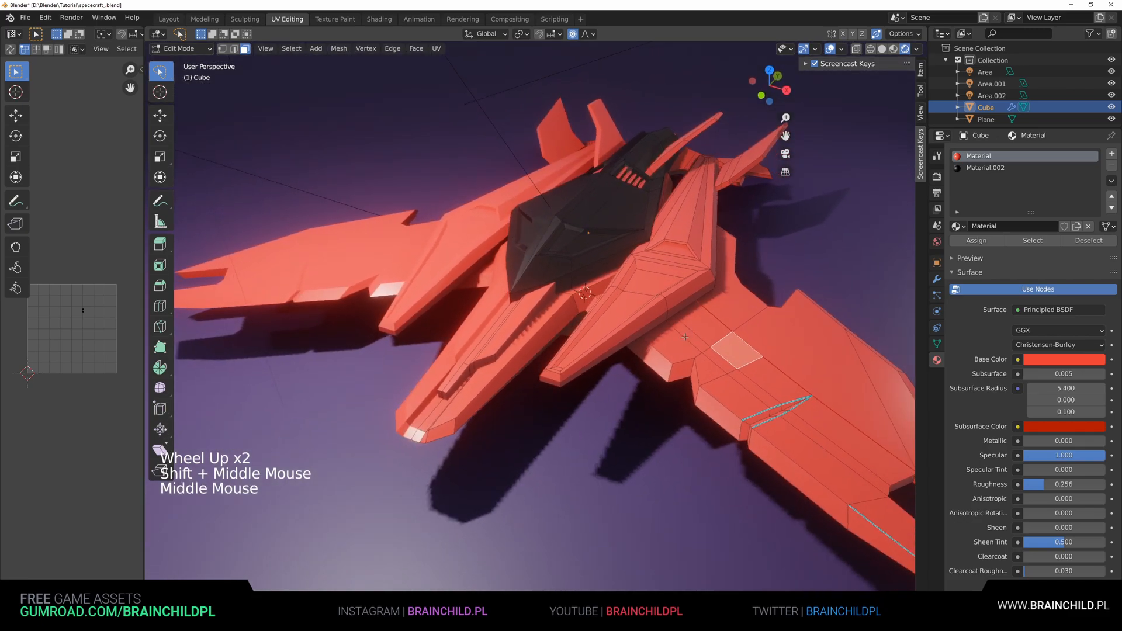
{"action": "key", "text": "l"}
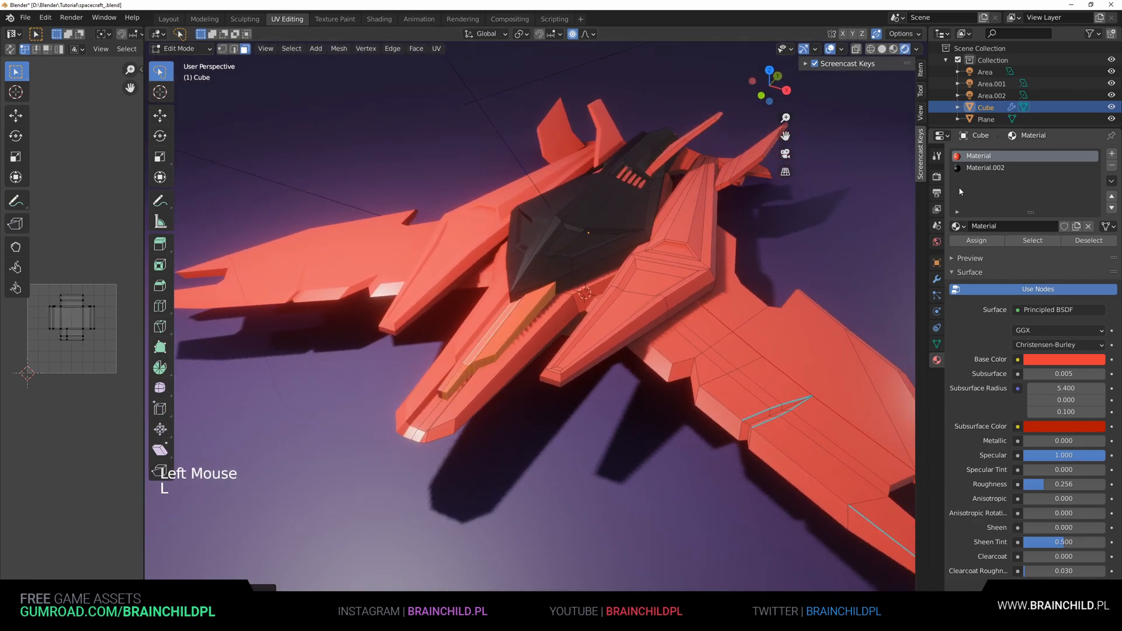
{"action": "left_click", "coordinate": [984, 169]}
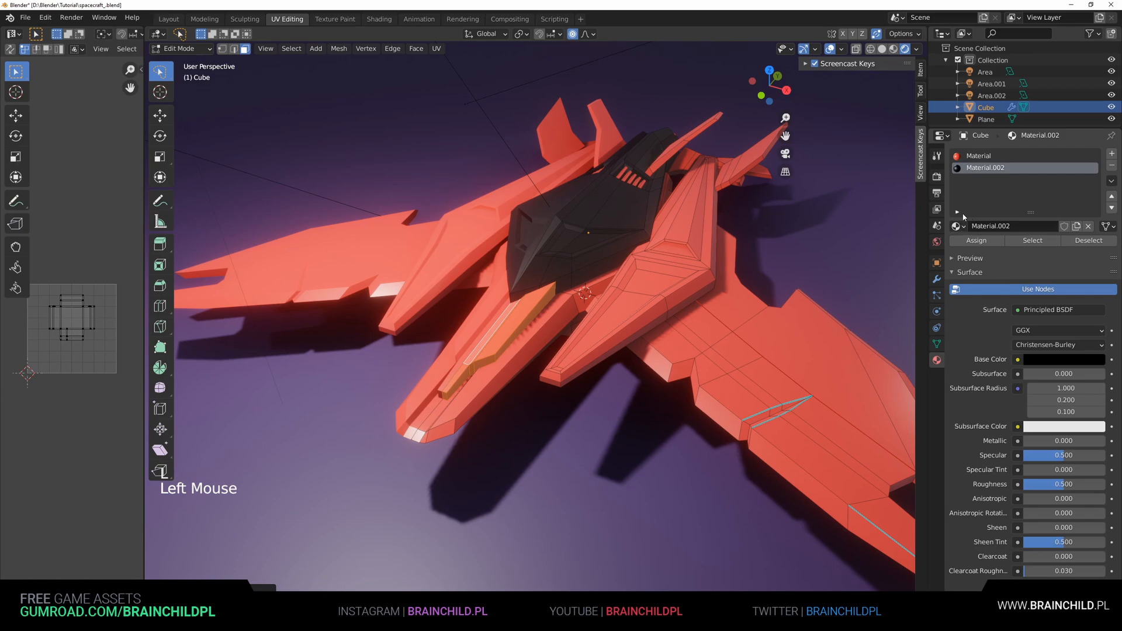
{"action": "left_click", "coordinate": [975, 241]}
Try assigning the black material to a group of faces on the wing.
{"action": "key", "text": "Tab"}
{"action": "scroll", "coordinate": [561, 312], "scroll_direction": "down", "scroll_amount": 6}
{"action": "middle_click_drag", "start_coordinate": [549, 309], "coordinate": [526, 292]}
{"action": "scroll", "coordinate": [504, 298], "scroll_direction": "up", "scroll_amount": 4}
{"action": "middle_click_drag", "start_coordinate": [526, 293], "coordinate": [560, 287]}
{"action": "middle_click_drag", "start_coordinate": [561, 286], "coordinate": [576, 309]}
{"action": "key", "text": "Tab"}
{"action": "left_click", "coordinate": [576, 308]}
{"action": "key", "text": "b"}
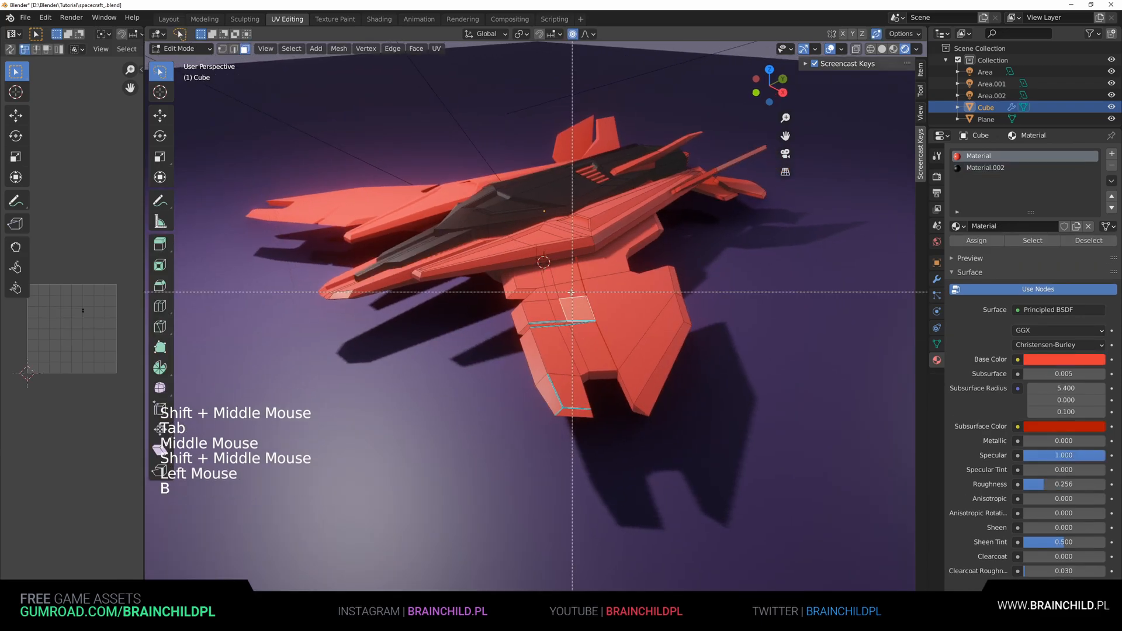
{"action": "left_click", "coordinate": [985, 168]}
{"action": "left_click", "coordinate": [976, 241]}
Undo the black material assignment on the wing faces.
{"action": "key", "text": "Tab"}
{"action": "scroll", "coordinate": [663, 304], "scroll_direction": "down", "scroll_amount": 5}
{"action": "mouse_move", "coordinate": [663, 303]}
{"action": "middle_mouse_down"}
{"action": "mouse_move", "coordinate": [681, 338]}
{"action": "mouse_move", "coordinate": [672, 292]}
{"action": "middle_mouse_up"}
{"action": "scroll", "coordinate": [672, 292], "scroll_direction": "up", "scroll_amount": 2}
{"action": "key", "text": "Tab"}
{"action": "key", "text": "ctrl+z"}
{"action": "key", "text": "ctrl+z"}
{"action": "key", "text": "ctrl+z"}
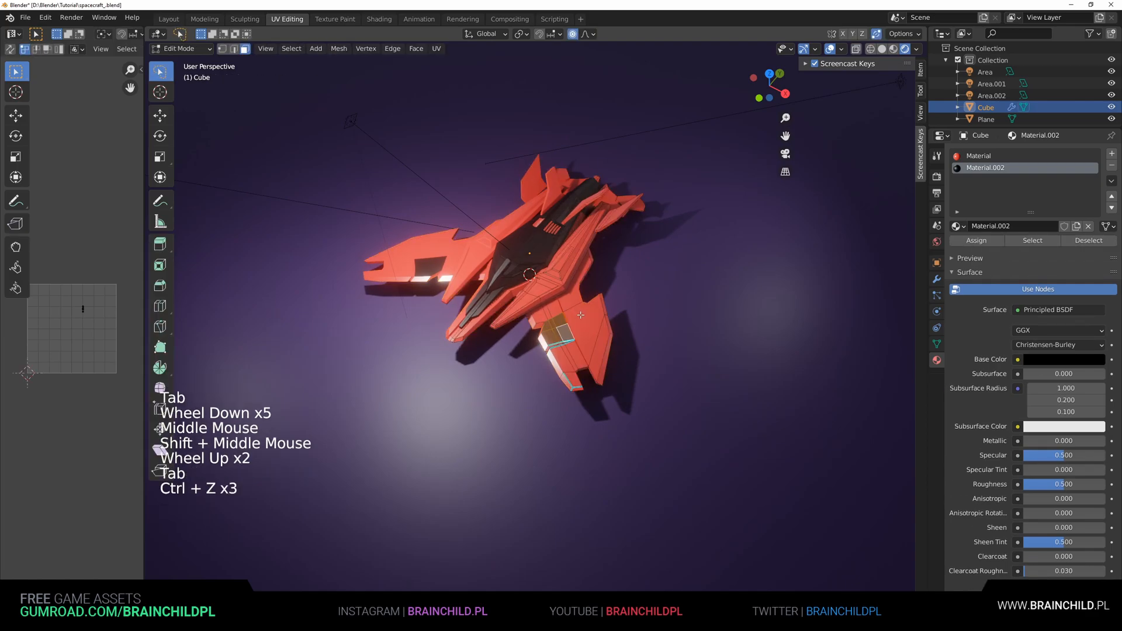
Change Material.002 to a near-white base color with specular 0.543 and roughness 0.489.
{"action": "key", "text": "Tab"}
{"action": "left_click", "coordinate": [1050, 344]}
{"action": "left_click_drag", "start_coordinate": [1098, 257], "coordinate": [1098, 175]}
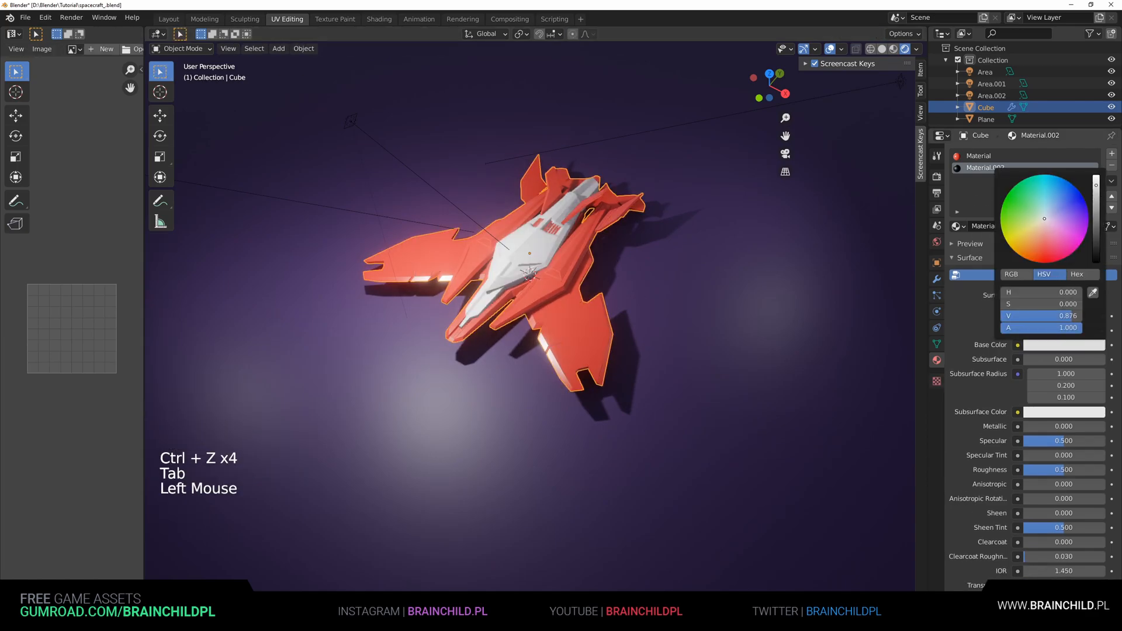
{"action": "middle_click_drag", "start_coordinate": [758, 256], "coordinate": [742, 246]}
{"action": "middle_click_drag", "start_coordinate": [742, 246], "coordinate": [763, 274], "text": "shift"}
{"action": "scroll", "coordinate": [726, 236], "scroll_direction": "up", "scroll_amount": 1}
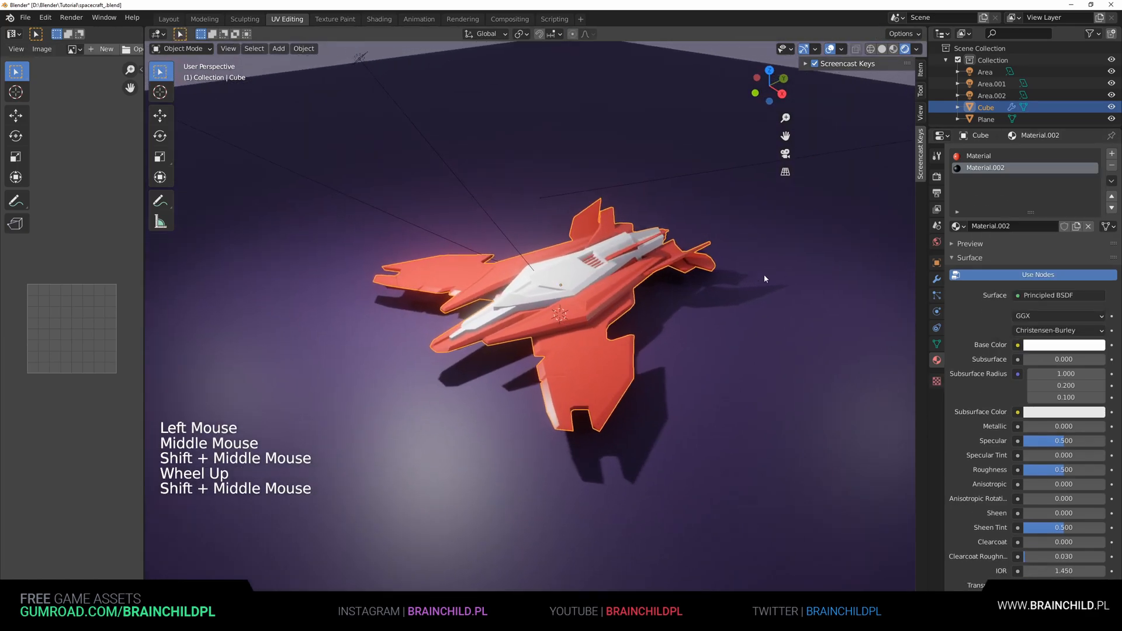
{"action": "left_click", "coordinate": [1051, 345]}
{"action": "mouse_move", "coordinate": [1033, 248]}
{"action": "left_mouse_down"}
{"action": "mouse_move", "coordinate": [1006, 197]}
{"action": "mouse_move", "coordinate": [1044, 175]}
{"action": "mouse_move", "coordinate": [1079, 193]}
{"action": "mouse_move", "coordinate": [1085, 232]}
{"action": "mouse_move", "coordinate": [1024, 258]}
{"action": "mouse_move", "coordinate": [1014, 250]}
{"action": "mouse_move", "coordinate": [1026, 227]}
{"action": "mouse_move", "coordinate": [1054, 212]}
{"action": "left_mouse_up"}
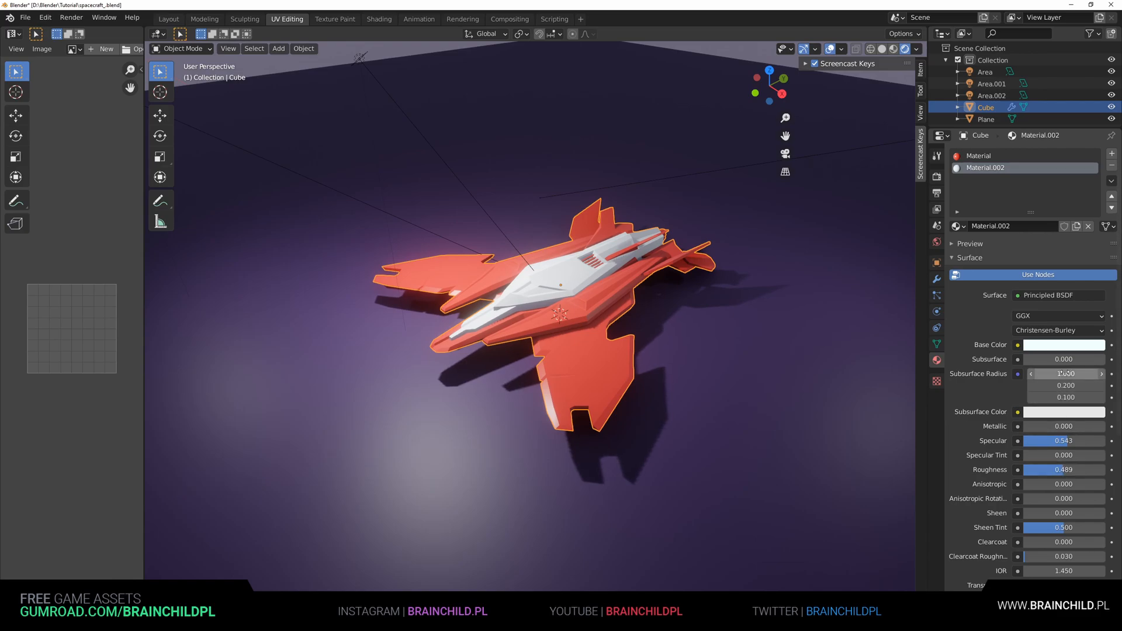
Examine the two-tone spacecraft in rendered shading from different angles and distances.
{"action": "scroll", "coordinate": [467, 293], "scroll_direction": "up", "scroll_amount": 1}
{"action": "middle_click_drag", "start_coordinate": [467, 292], "coordinate": [590, 300]}
{"action": "scroll", "coordinate": [444, 286], "scroll_direction": "up", "scroll_amount": 3}
{"action": "scroll", "coordinate": [444, 286], "scroll_direction": "down", "scroll_amount": 7}
{"action": "scroll", "coordinate": [375, 279], "scroll_direction": "up", "scroll_amount": 2}
{"action": "scroll", "coordinate": [601, 288], "scroll_direction": "up", "scroll_amount": 3}
{"action": "middle_click_drag", "start_coordinate": [590, 300], "coordinate": [525, 315]}
{"action": "left_click", "coordinate": [514, 326]}
{"action": "middle_click_drag", "start_coordinate": [526, 318], "coordinate": [584, 309]}
{"action": "scroll", "coordinate": [582, 308], "scroll_direction": "up", "scroll_amount": 1}
{"action": "scroll", "coordinate": [525, 307], "scroll_direction": "up", "scroll_amount": 1}
Knife a zigzag cut across the wing's surface to mark off its tip.
{"action": "key", "text": "Tab"}
{"action": "scroll", "coordinate": [502, 310], "scroll_direction": "down", "scroll_amount": 3}
{"action": "key", "text": "Tab"}
{"action": "left_click", "coordinate": [487, 309]}
{"action": "key", "text": "Tab"}
{"action": "mouse_move", "coordinate": [584, 309]}
{"action": "middle_mouse_down", "text": "shift"}
{"action": "mouse_move", "coordinate": [636, 310]}
{"action": "mouse_move", "coordinate": [624, 345]}
{"action": "mouse_move", "coordinate": [590, 315]}
{"action": "middle_mouse_up", "text": "shift"}
{"action": "scroll", "coordinate": [635, 310], "scroll_direction": "up", "scroll_amount": 2}
{"action": "scroll", "coordinate": [625, 345], "scroll_direction": "up", "scroll_amount": 1}
{"action": "key", "text": "k"}
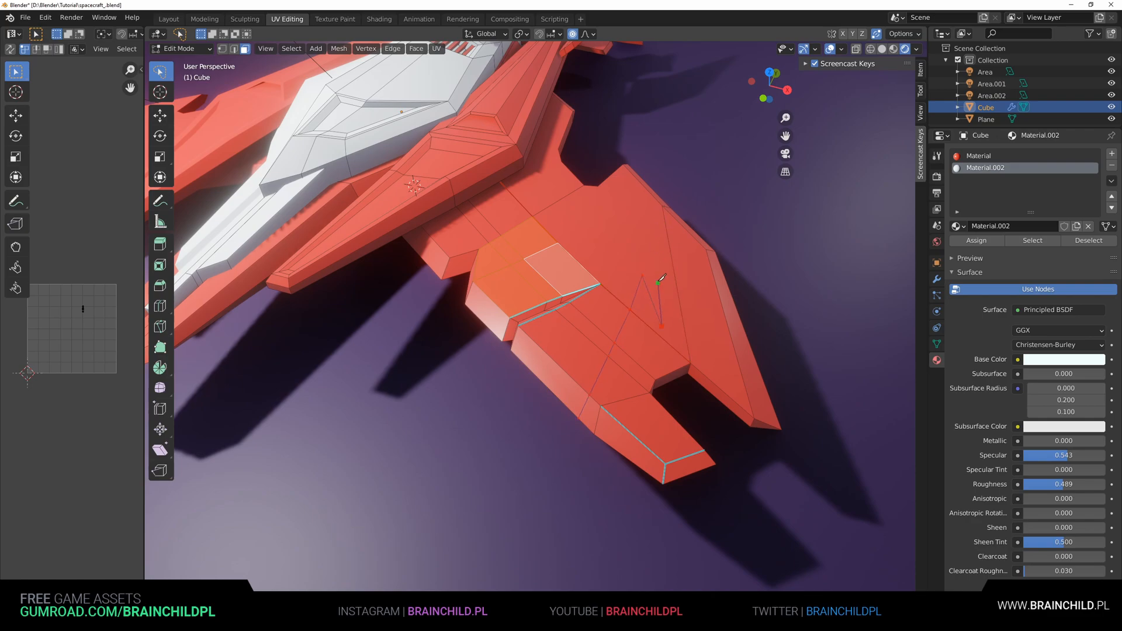
{"action": "left_click", "coordinate": [649, 348]}
{"action": "middle_click_drag", "start_coordinate": [649, 348], "coordinate": [679, 273]}
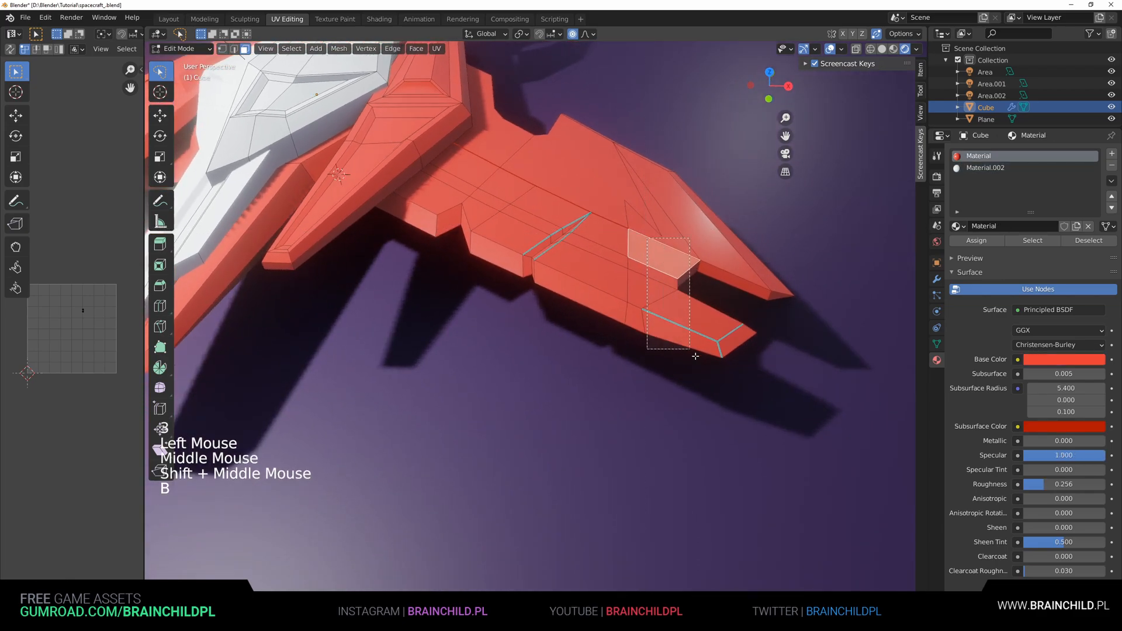
Select the faces of the wing tip beyond the zigzag cut and assign them the white Material.002.
{"action": "left_click_drag", "start_coordinate": [690, 350], "coordinate": [742, 319]}
{"action": "middle_click_drag", "start_coordinate": [735, 347], "coordinate": [611, 336]}
{"action": "key", "text": "b"}
{"action": "left_click_drag", "start_coordinate": [407, 184], "coordinate": [181, 378]}
{"action": "scroll", "coordinate": [584, 275], "scroll_direction": "down", "scroll_amount": 3, "text": "shift"}
{"action": "middle_click_drag", "start_coordinate": [583, 275], "coordinate": [724, 280], "text": "shift"}
{"action": "middle_click_drag", "start_coordinate": [724, 280], "coordinate": [794, 297]}
{"action": "left_click", "coordinate": [1014, 169]}
{"action": "left_click", "coordinate": [977, 240]}
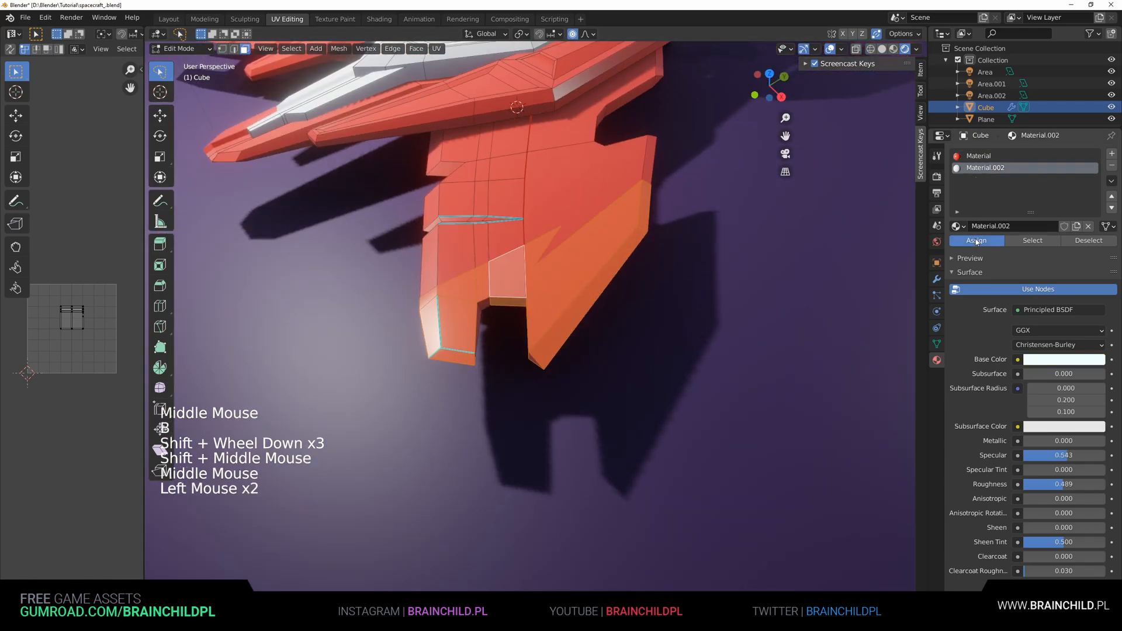
Examine the spacecraft's white wing tips outside Edit Mode from near and far.
{"action": "key", "text": "Tab"}
{"action": "scroll", "coordinate": [623, 279], "scroll_direction": "down", "scroll_amount": 4}
{"action": "middle_click_drag", "start_coordinate": [623, 279], "coordinate": [627, 297], "text": "shift"}
{"action": "scroll", "coordinate": [626, 293], "scroll_direction": "down", "scroll_amount": 3}
{"action": "middle_click_drag", "start_coordinate": [627, 297], "coordinate": [582, 344], "text": "shift"}
{"action": "scroll", "coordinate": [636, 295], "scroll_direction": "up", "scroll_amount": 2}
{"action": "scroll", "coordinate": [679, 294], "scroll_direction": "down", "scroll_amount": 1, "text": "shift"}
{"action": "scroll", "coordinate": [566, 290], "scroll_direction": "up", "scroll_amount": 1}
{"action": "scroll", "coordinate": [608, 288], "scroll_direction": "down", "scroll_amount": 2}
{"action": "scroll", "coordinate": [608, 288], "scroll_direction": "up", "scroll_amount": 3}
{"action": "scroll", "coordinate": [596, 315], "scroll_direction": "up", "scroll_amount": 1}
Knife a straight cut across the outer end of the rear tail fin to mark off its tip.
{"action": "key", "text": "Tab"}
{"action": "left_click", "coordinate": [553, 369]}
{"action": "middle_click_drag", "start_coordinate": [549, 389], "coordinate": [634, 418]}
{"action": "middle_click_drag", "start_coordinate": [634, 418], "coordinate": [540, 392], "text": "shift"}
{"action": "middle_click_drag", "start_coordinate": [540, 391], "coordinate": [623, 275], "text": "shift"}
{"action": "mouse_move", "coordinate": [631, 316]}
{"action": "middle_mouse_down"}
{"action": "mouse_move", "coordinate": [641, 336]}
{"action": "mouse_move", "coordinate": [632, 329]}
{"action": "middle_mouse_up"}
{"action": "middle_click_drag", "start_coordinate": [632, 328], "coordinate": [620, 326]}
{"action": "middle_click_drag", "start_coordinate": [620, 326], "coordinate": [610, 324]}
{"action": "key", "text": "k"}
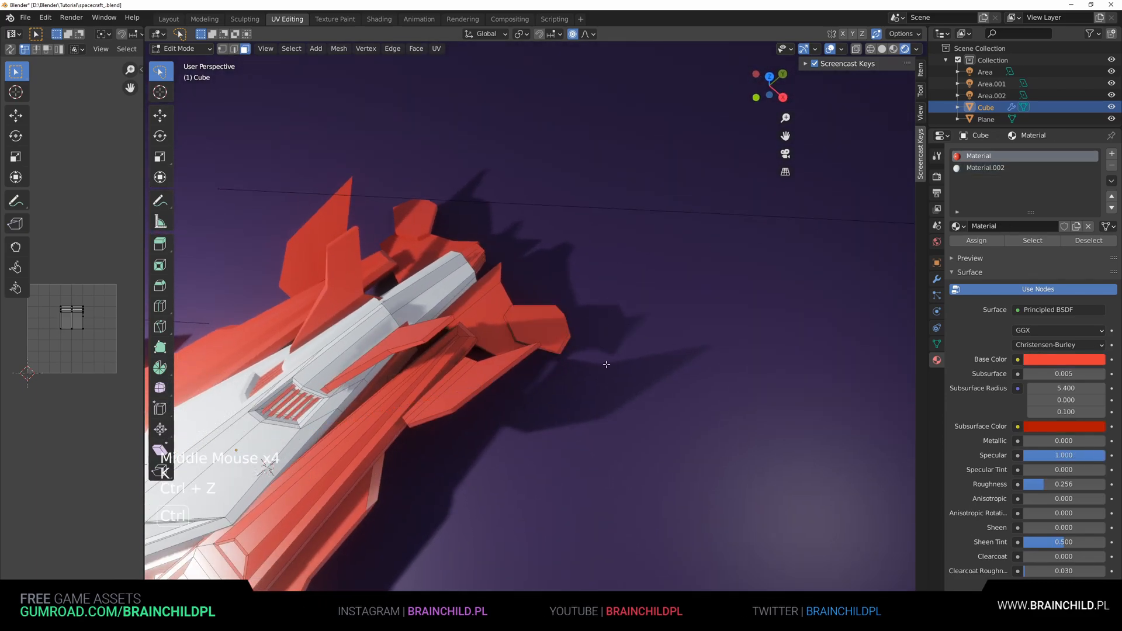
{"action": "middle_click_drag", "start_coordinate": [606, 365], "coordinate": [558, 333]}
{"action": "scroll", "coordinate": [557, 333], "scroll_direction": "up", "scroll_amount": 1}
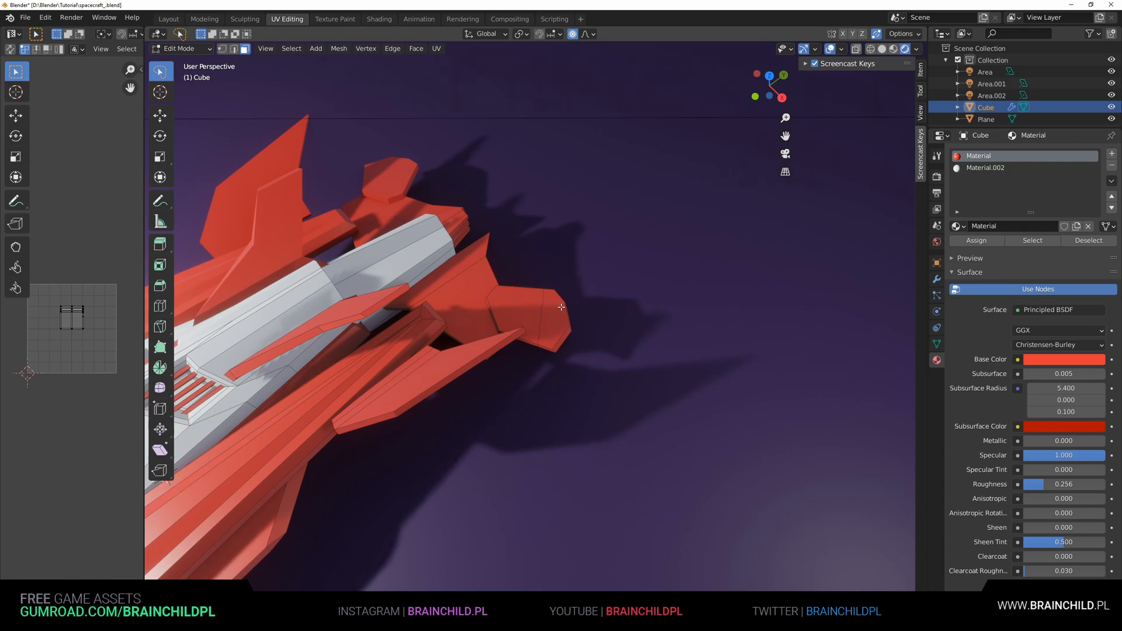
{"action": "scroll", "coordinate": [560, 307], "scroll_direction": "down", "scroll_amount": 3}
{"action": "scroll", "coordinate": [556, 307], "scroll_direction": "up", "scroll_amount": 5}
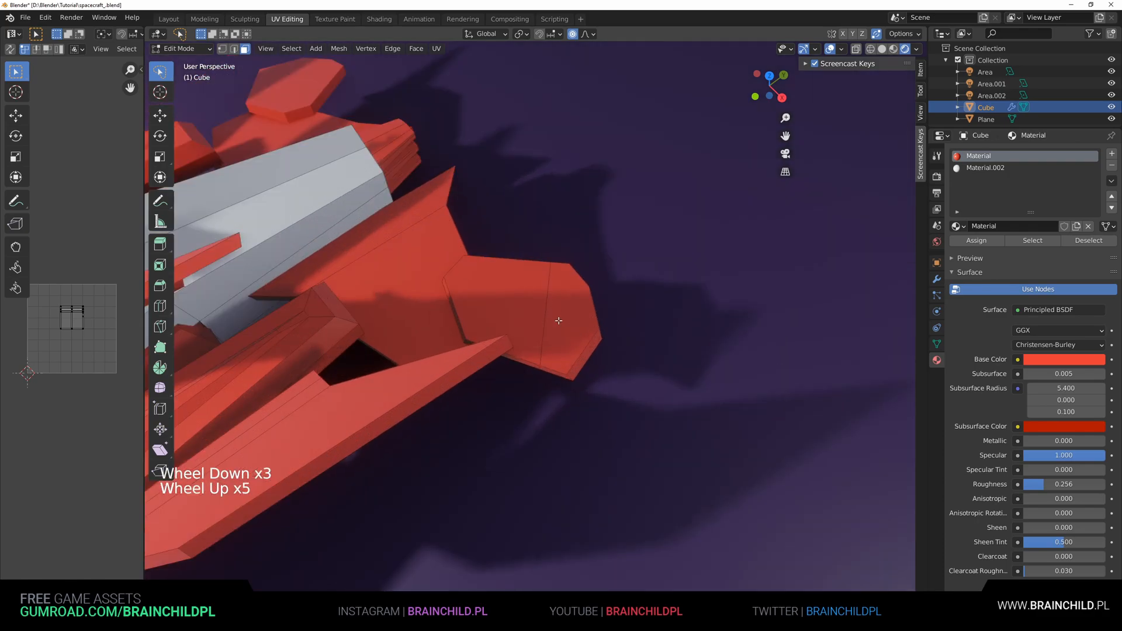
Select the faces of the rear tail fin's tip beyond the cut and assign them the white Material.002.
{"action": "left_click", "coordinate": [571, 335], "text": "shift"}
{"action": "left_click", "coordinate": [571, 335], "text": "shift"}
{"action": "middle_click_drag", "start_coordinate": [571, 335], "coordinate": [386, 105]}
{"action": "left_click", "coordinate": [370, 168], "text": "shift"}
{"action": "left_click", "coordinate": [370, 168], "text": "shift"}
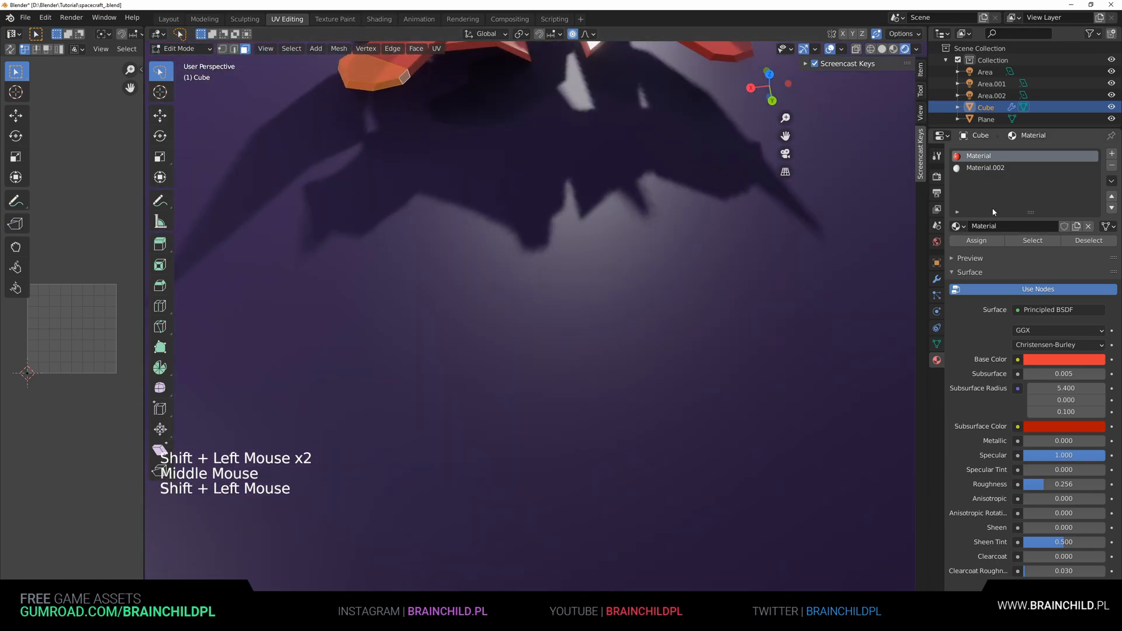
{"action": "left_click", "coordinate": [985, 169]}
Knife a cut across the upper fin near its tip in front orthographic view.
{"action": "key", "text": "Tab"}
{"action": "scroll", "coordinate": [713, 234], "scroll_direction": "down", "scroll_amount": 8}
{"action": "middle_click_drag", "start_coordinate": [713, 234], "coordinate": [514, 257]}
{"action": "scroll", "coordinate": [710, 208], "scroll_direction": "up", "scroll_amount": 2}
{"action": "scroll", "coordinate": [700, 267], "scroll_direction": "up", "scroll_amount": 1}
{"action": "key", "text": "Tab"}
{"action": "middle_click_drag", "start_coordinate": [514, 257], "coordinate": [567, 281]}
{"action": "scroll", "coordinate": [556, 286], "scroll_direction": "up", "scroll_amount": 3}
{"action": "middle_click_drag", "start_coordinate": [566, 280], "coordinate": [592, 330]}
{"action": "scroll", "coordinate": [592, 331], "scroll_direction": "up", "scroll_amount": 3}
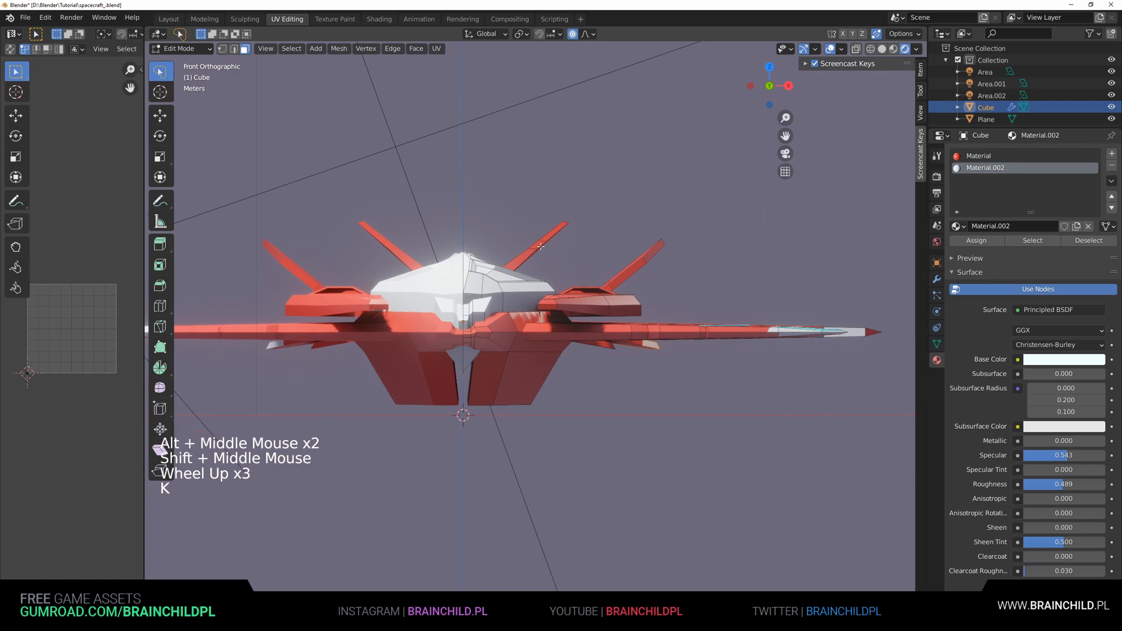
Box-select the upper fin's tip in wireframe, assign it the white Material.002 and return to rendered shading.
{"action": "key", "text": "z"}
{"action": "left_click", "coordinate": [538, 226]}
{"action": "key", "text": "b"}
{"action": "left_click_drag", "start_coordinate": [532, 211], "coordinate": [585, 244]}
{"action": "left_click", "coordinate": [990, 169]}
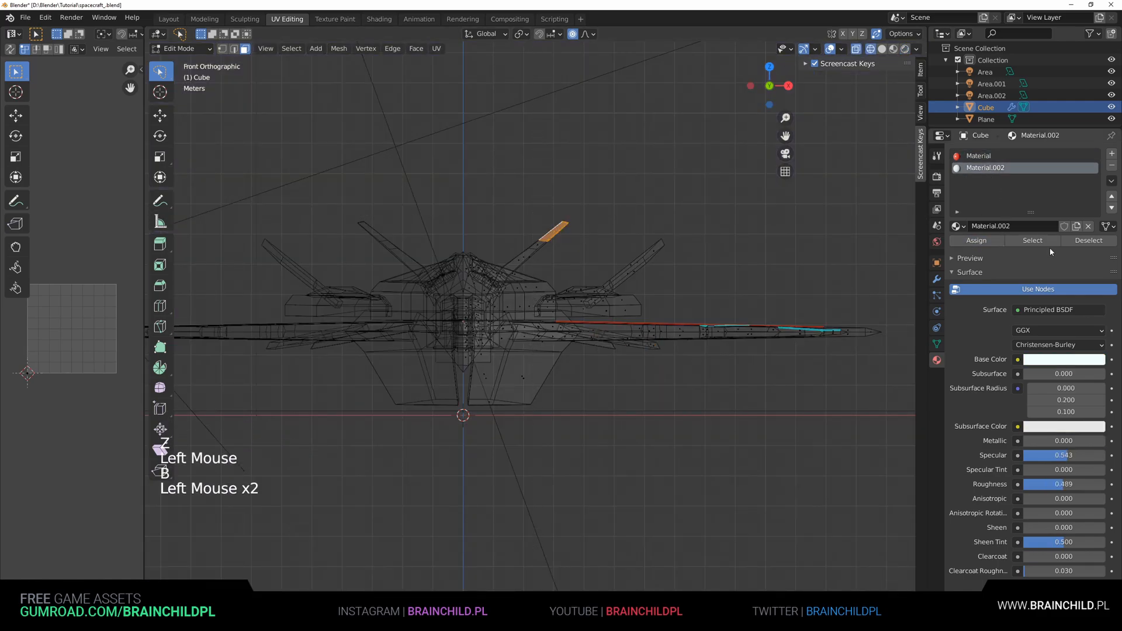
{"action": "key", "text": "z"}
{"action": "key", "text": "z"}
{"action": "left_click", "coordinate": [905, 49]}
Examine the two-tone spacecraft with its white fin tips in Object Mode from several angles.
{"action": "key", "text": "Tab"}
{"action": "scroll", "coordinate": [646, 251], "scroll_direction": "down", "scroll_amount": 4}
{"action": "scroll", "coordinate": [602, 279], "scroll_direction": "down", "scroll_amount": 2}
{"action": "mouse_move", "coordinate": [647, 251]}
{"action": "middle_mouse_down"}
{"action": "mouse_move", "coordinate": [602, 279]}
{"action": "mouse_move", "coordinate": [585, 201]}
{"action": "mouse_move", "coordinate": [655, 216]}
{"action": "mouse_move", "coordinate": [657, 227]}
{"action": "middle_mouse_up"}
{"action": "scroll", "coordinate": [602, 278], "scroll_direction": "down", "scroll_amount": 1}
{"action": "scroll", "coordinate": [585, 201], "scroll_direction": "down", "scroll_amount": 1}
{"action": "left_click", "coordinate": [585, 201]}
{"action": "middle_click_drag", "start_coordinate": [657, 226], "coordinate": [613, 243]}
{"action": "scroll", "coordinate": [659, 239], "scroll_direction": "down", "scroll_amount": 2}
{"action": "scroll", "coordinate": [631, 237], "scroll_direction": "up", "scroll_amount": 3}
{"action": "middle_click_drag", "start_coordinate": [613, 242], "coordinate": [573, 234]}
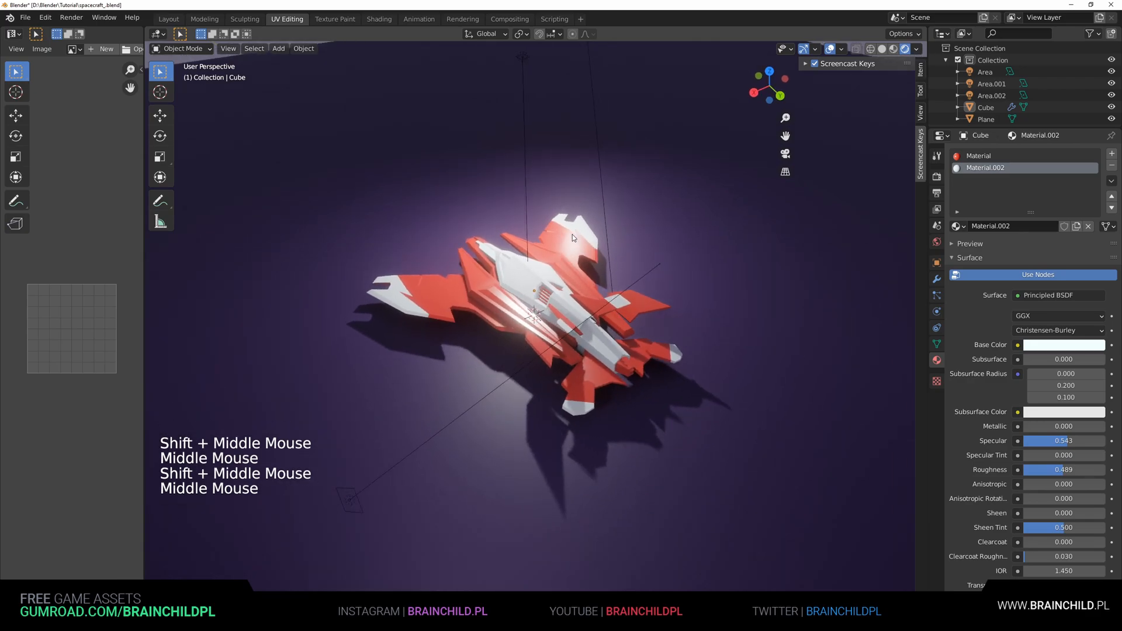
Hide the viewport overlays and frame the whole spacecraft.
{"action": "key", "text": "ctrl+space"}
{"action": "left_click", "coordinate": [1024, 49]}
{"action": "scroll", "coordinate": [766, 169], "scroll_direction": "down", "scroll_amount": 2}
{"action": "middle_click_drag", "start_coordinate": [766, 169], "coordinate": [691, 201], "text": "shift"}
{"action": "key", "text": "ctrl+space"}
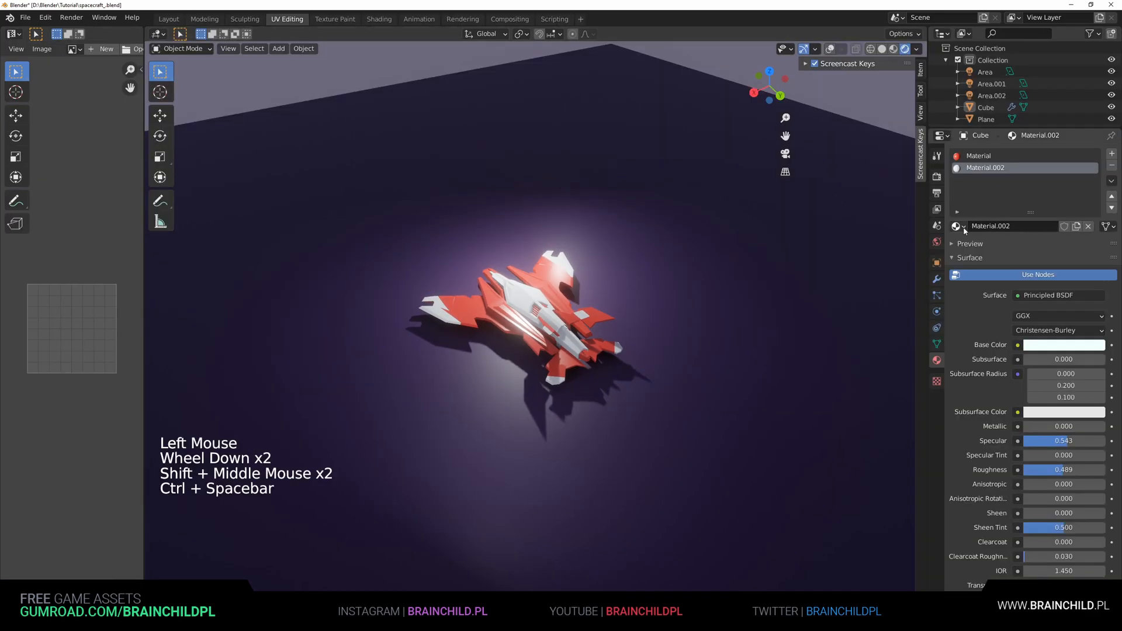
Set the render's color management look to Very High Contrast.
{"action": "left_click", "coordinate": [938, 178]}
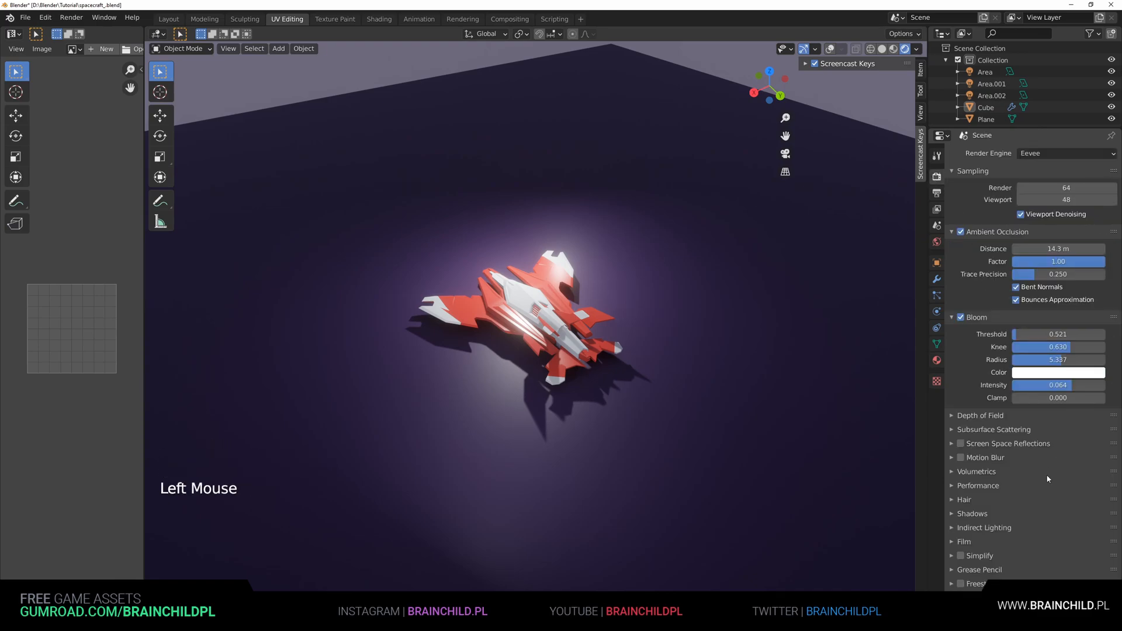
{"action": "scroll", "coordinate": [1047, 477], "scroll_direction": "down", "scroll_amount": 9}
{"action": "left_click", "coordinate": [1045, 534]}
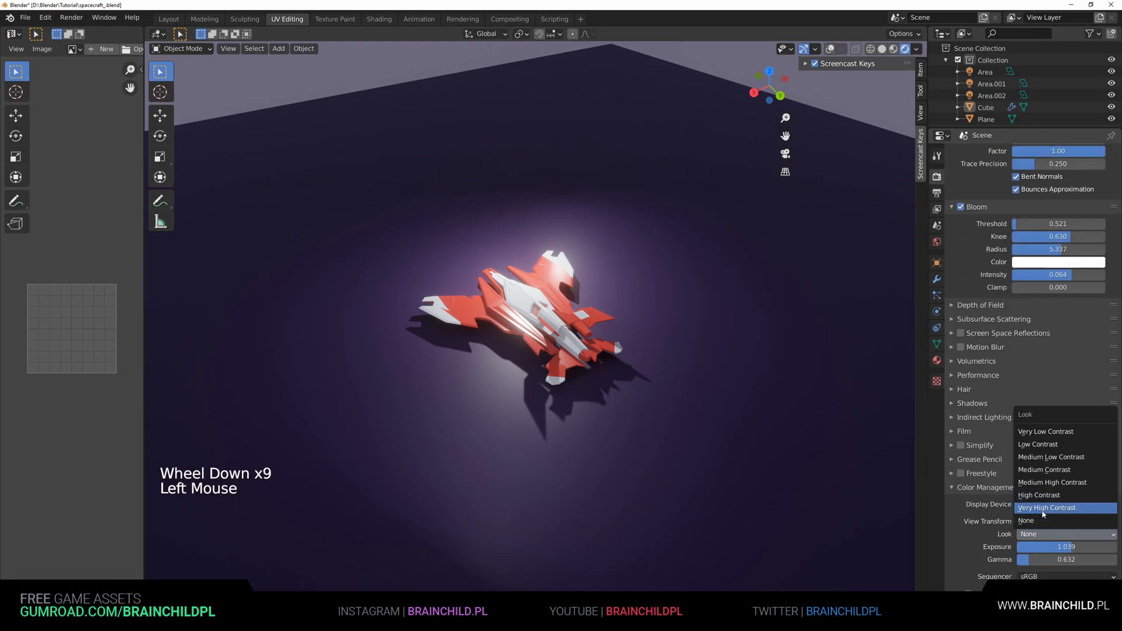
{"action": "left_click", "coordinate": [1044, 508]}
{"action": "scroll", "coordinate": [643, 437], "scroll_direction": "up", "scroll_amount": 1}
{"action": "middle_click_drag", "start_coordinate": [642, 437], "coordinate": [641, 358], "text": "shift"}
{"action": "scroll", "coordinate": [640, 357], "scroll_direction": "up", "scroll_amount": 2}
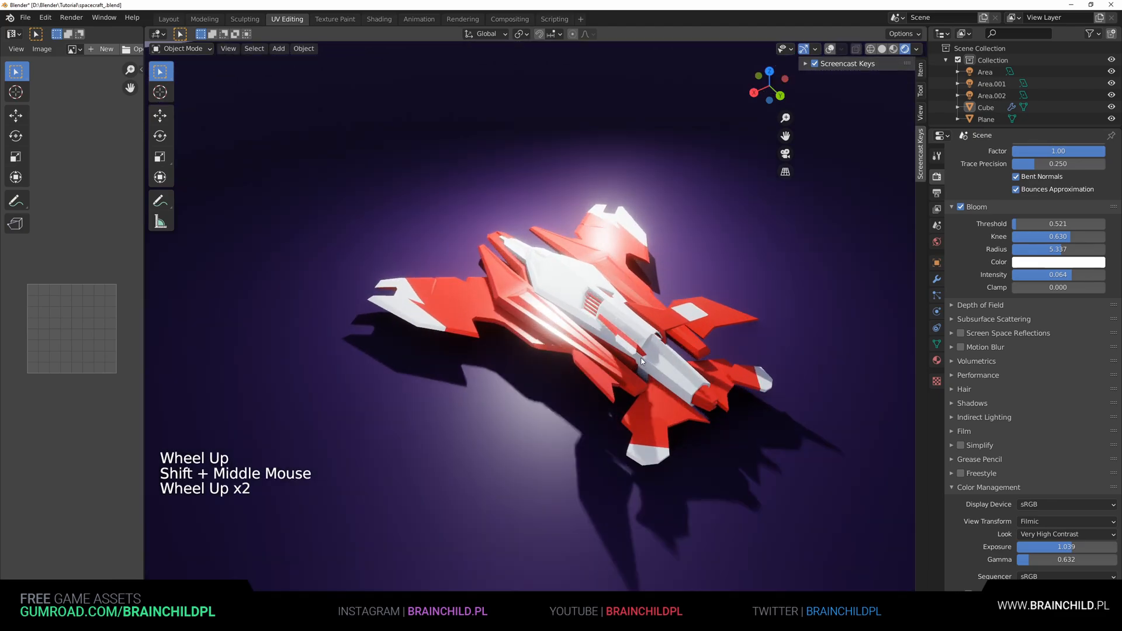
{"action": "scroll", "coordinate": [635, 373], "scroll_direction": "down", "scroll_amount": 1}
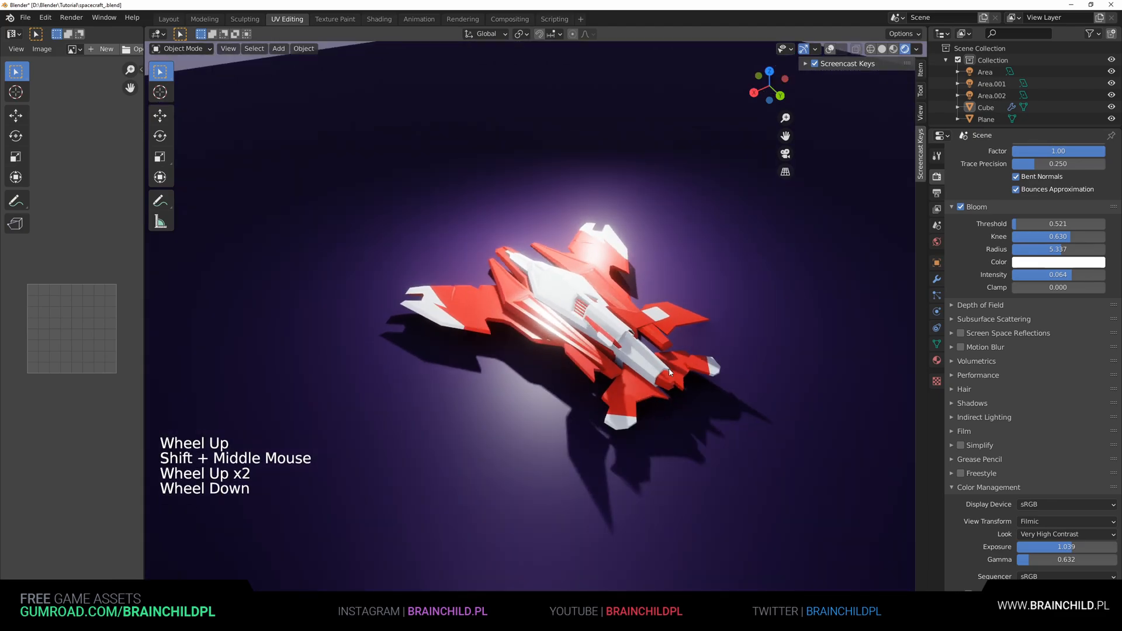
Shift the base color of the red Material to a more saturated orange-red and save the file.
{"action": "left_click", "coordinate": [936, 360]}
{"action": "left_click", "coordinate": [985, 156]}
{"action": "left_click", "coordinate": [1064, 344]}
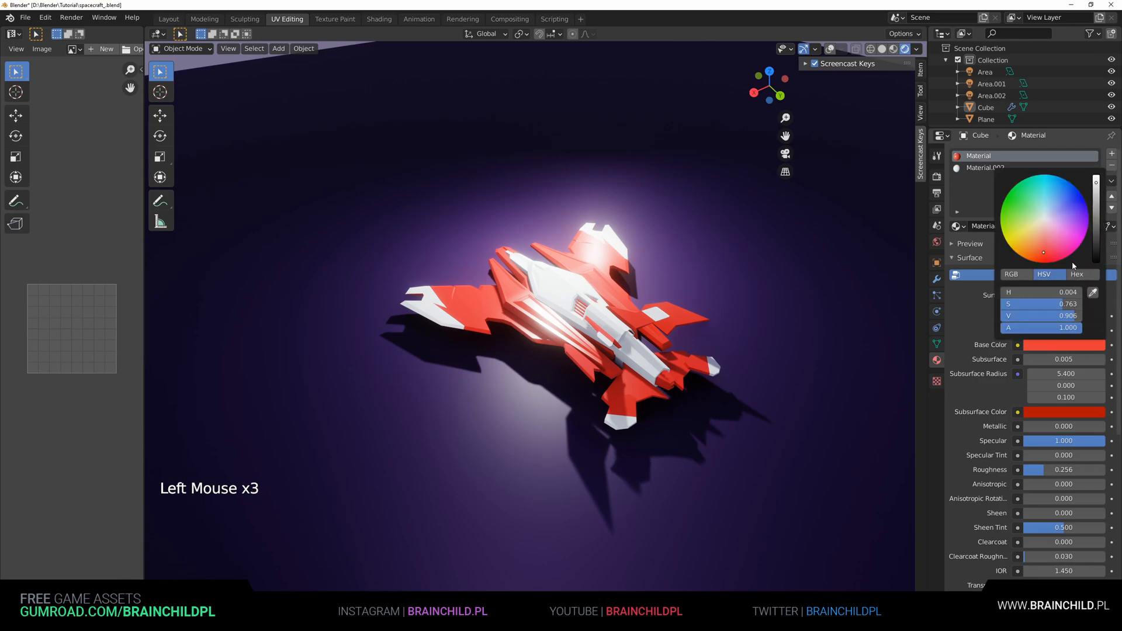
{"action": "left_click", "coordinate": [1063, 411]}
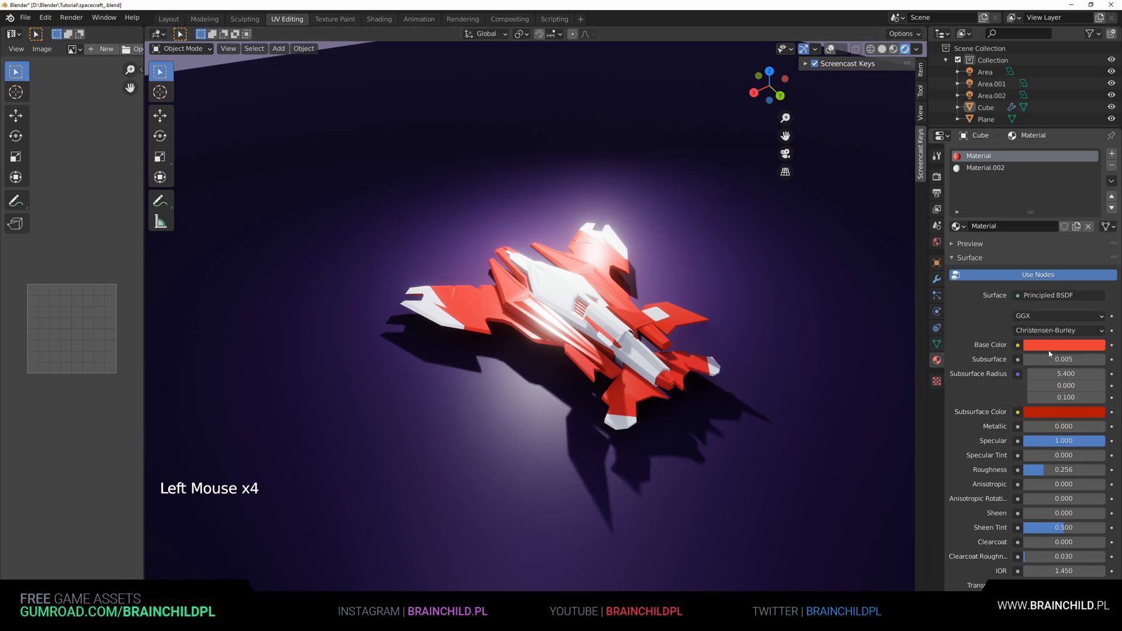
{"action": "left_click", "coordinate": [1049, 349]}
{"action": "left_click", "coordinate": [1042, 254]}
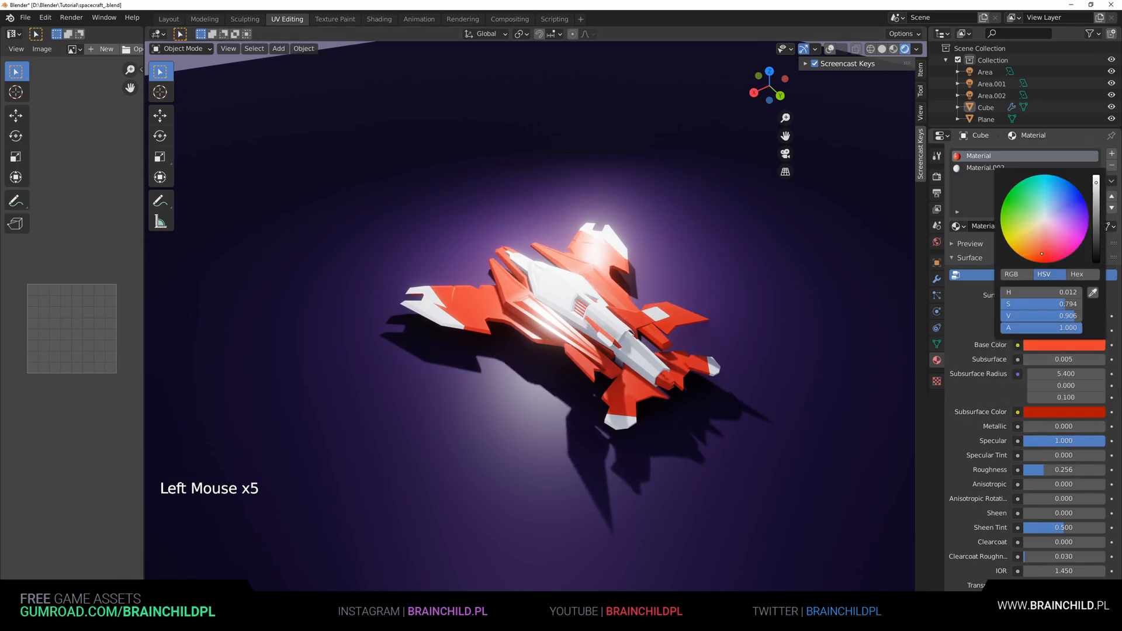
{"action": "left_click", "coordinate": [1042, 256]}
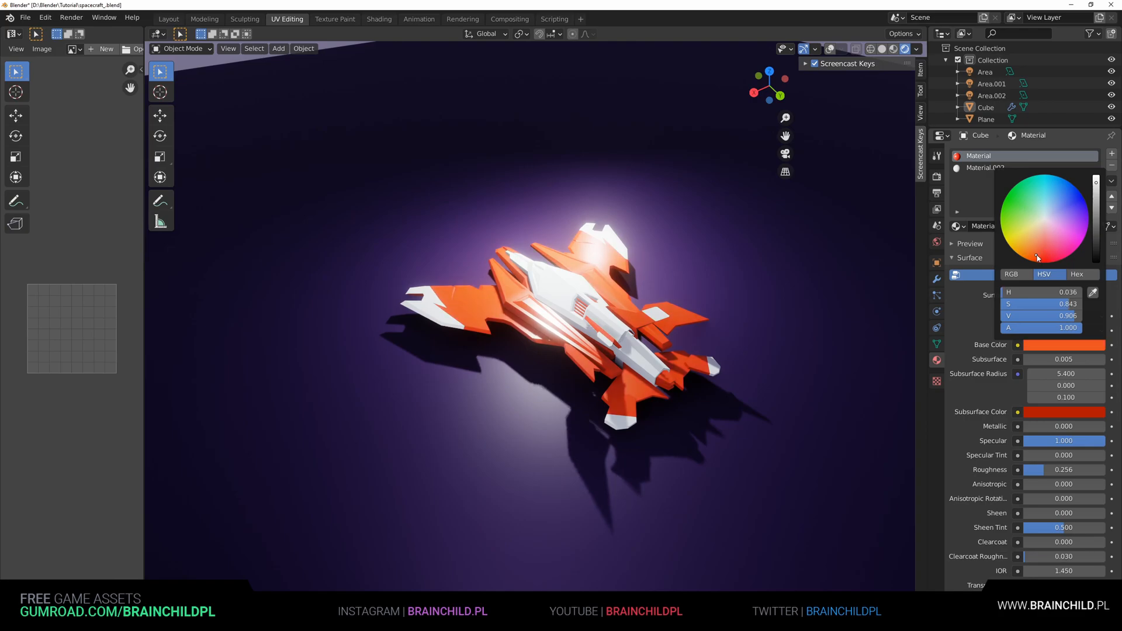
{"action": "middle_click", "coordinate": [776, 289]}
{"action": "scroll", "coordinate": [776, 285], "scroll_direction": "down", "scroll_amount": 1}
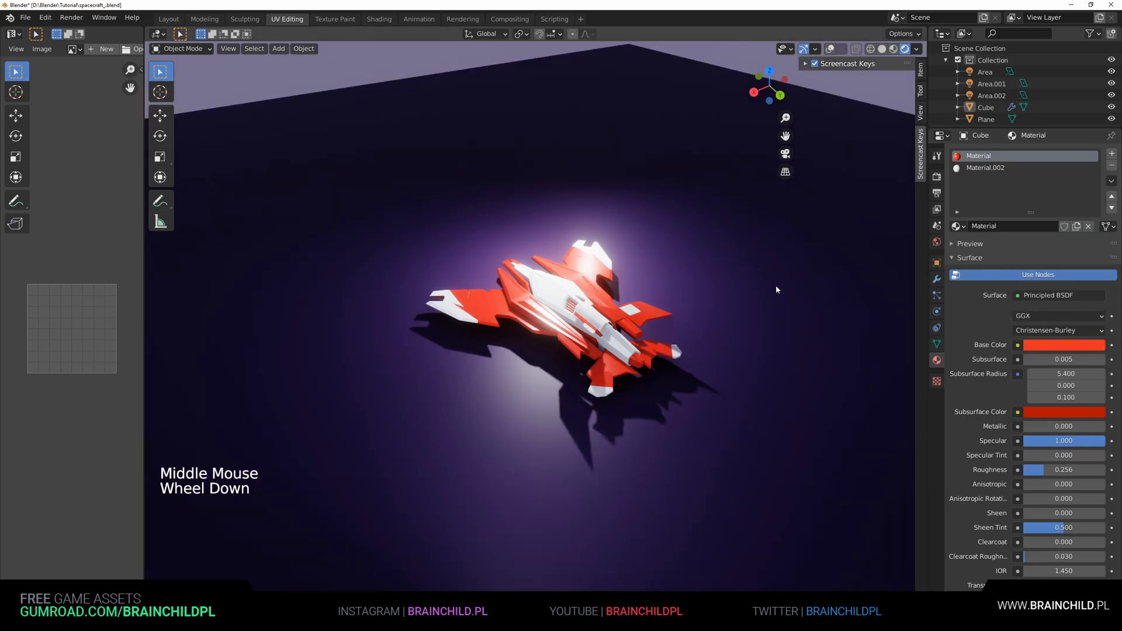
{"action": "scroll", "coordinate": [775, 285], "scroll_direction": "up", "scroll_amount": 1}
{"action": "key", "text": "ctrl+s"}
Select the linked engine nozzle pieces at the tail in Edit Mode and show the viewport overlays again.
{"action": "key", "text": "ctrl+space"}
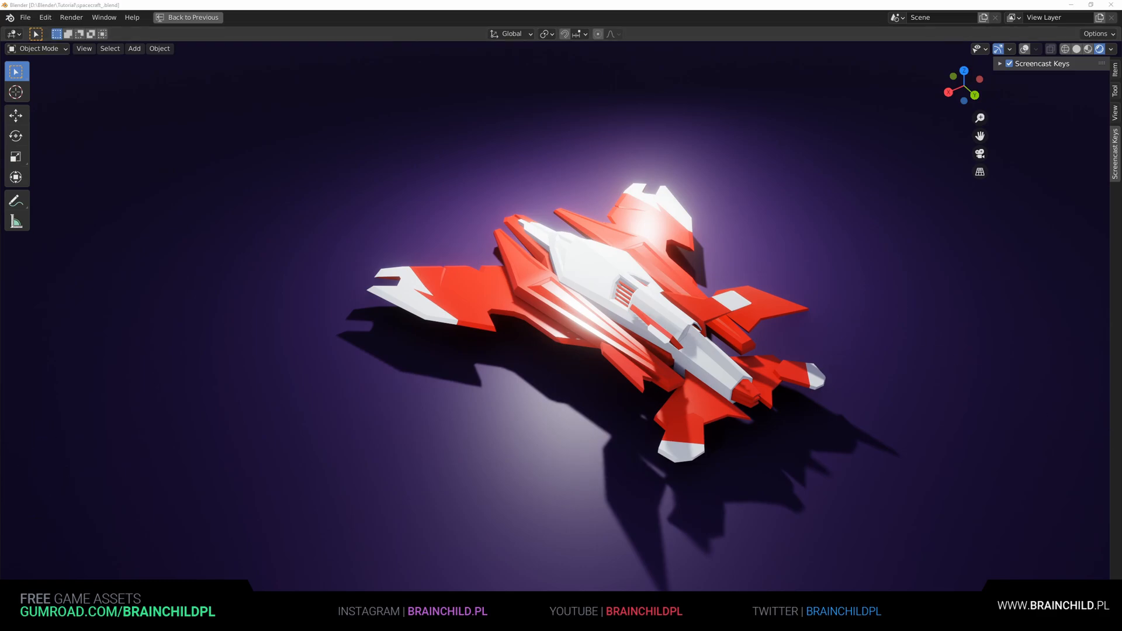
{"action": "middle_click_drag", "start_coordinate": [689, 286], "coordinate": [591, 271]}
{"action": "middle_click_drag", "start_coordinate": [584, 280], "coordinate": [541, 231], "text": "shift"}
{"action": "scroll", "coordinate": [540, 230], "scroll_direction": "up", "scroll_amount": 3}
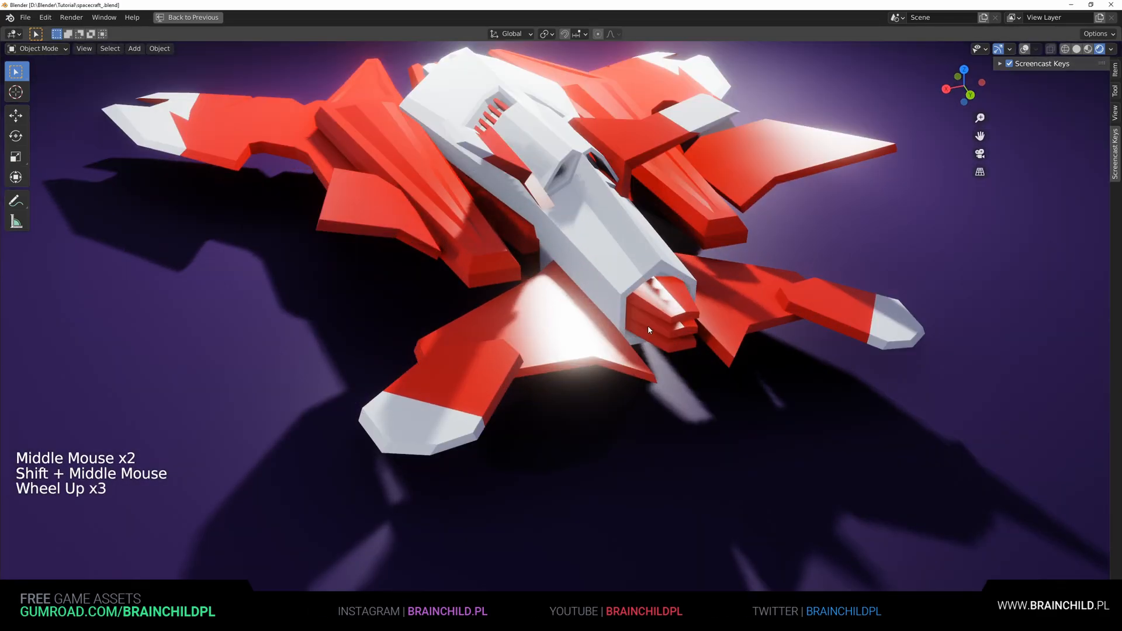
{"action": "left_click", "coordinate": [648, 324]}
{"action": "key", "text": "Tab"}
{"action": "middle_click_drag", "start_coordinate": [672, 304], "coordinate": [637, 304], "text": "shift"}
{"action": "key", "text": "ctrl+space"}
{"action": "left_click", "coordinate": [581, 311]}
{"action": "key", "text": "l"}
{"action": "key", "text": "g"}
{"action": "right_click", "coordinate": [584, 369]}
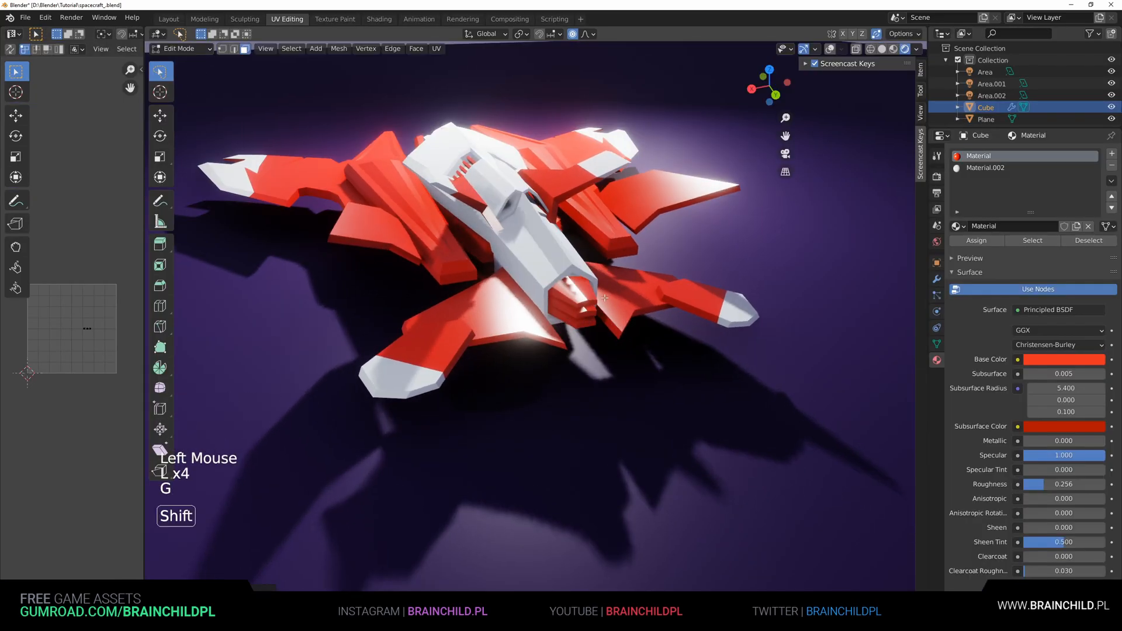
{"action": "left_click", "coordinate": [829, 48]}
Turn off proportional editing and scale the selected nozzle pieces along Z.
{"action": "scroll", "coordinate": [520, 298], "scroll_direction": "up", "scroll_amount": 2}
{"action": "scroll", "coordinate": [520, 298], "scroll_direction": "down", "scroll_amount": 2}
{"action": "middle_click_drag", "start_coordinate": [520, 298], "coordinate": [502, 324], "text": "shift"}
{"action": "scroll", "coordinate": [525, 292], "scroll_direction": "up", "scroll_amount": 2}
{"action": "key", "text": "s"}
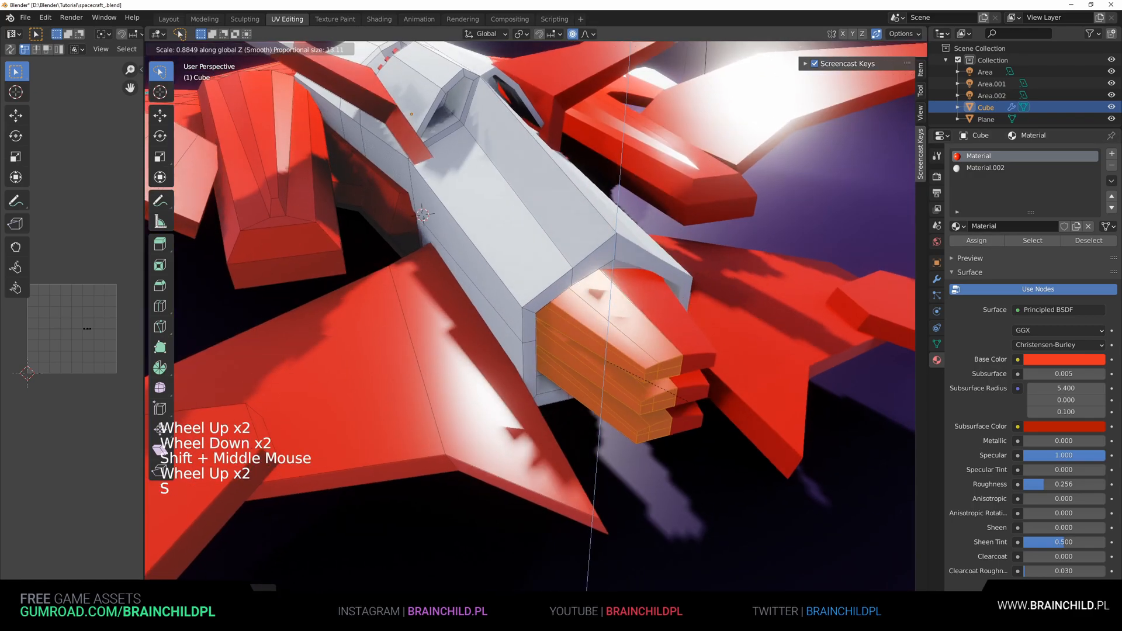
{"action": "left_click", "coordinate": [573, 35]}
{"action": "key", "text": "s"}
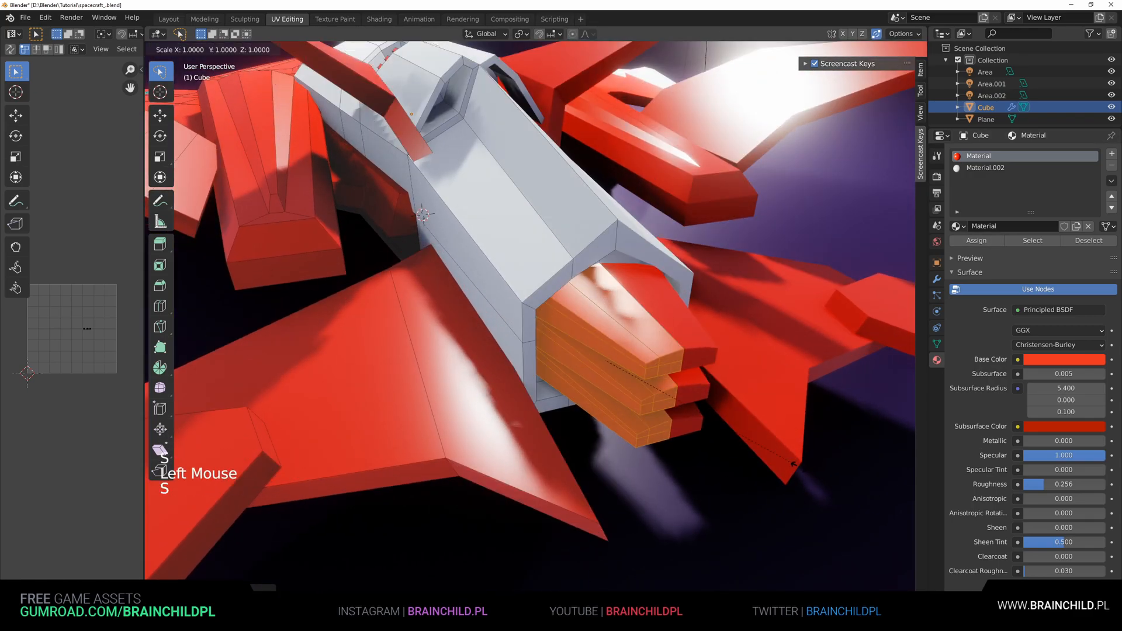
{"action": "key", "text": "z"}
{"action": "left_click", "coordinate": [780, 459]}
Add loop cuts around the nozzle pieces and slide the new edge loops together along their length.
{"action": "middle_click_drag", "start_coordinate": [780, 458], "coordinate": [642, 281], "text": "shift"}
{"action": "key", "text": "ctrl+r"}
{"action": "left_click", "coordinate": [606, 303]}
{"action": "right_click", "coordinate": [606, 302]}
{"action": "key", "text": "ctrl+r"}
{"action": "left_click", "coordinate": [590, 328]}
{"action": "right_click", "coordinate": [590, 328]}
{"action": "left_click", "coordinate": [584, 310], "text": "alt+shift"}
{"action": "left_click", "coordinate": [585, 279], "text": "alt+shift"}
{"action": "key", "text": "g"}
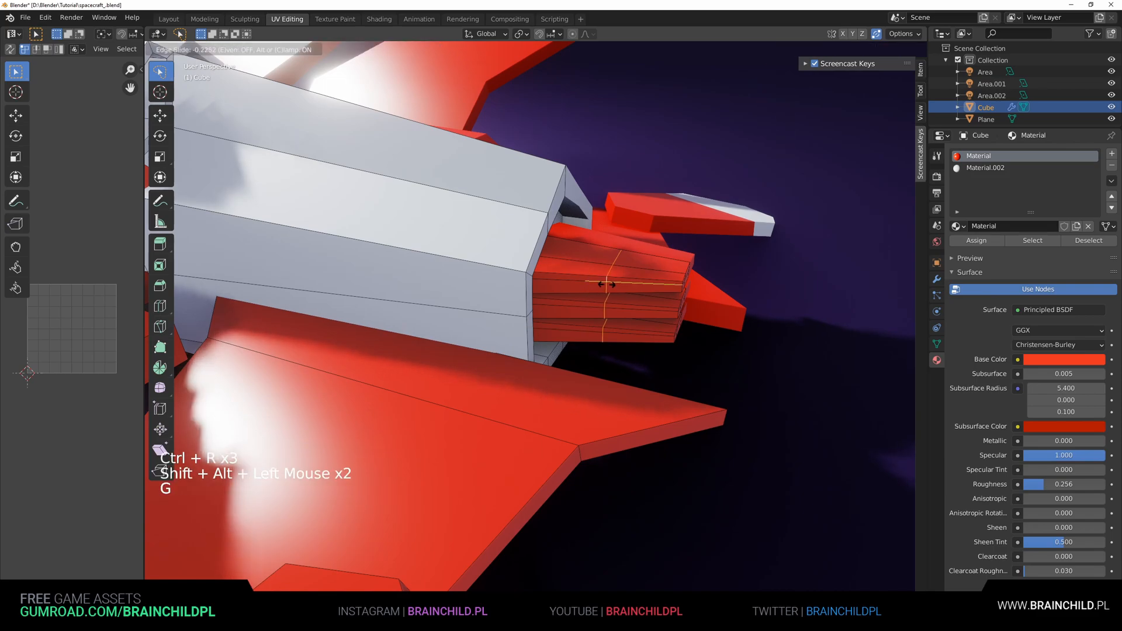
Box-select the rear ends of the nozzle pieces in wireframe from the top view.
{"action": "middle_click_drag", "start_coordinate": [608, 286], "coordinate": [718, 345]}
{"action": "scroll", "coordinate": [695, 398], "scroll_direction": "down", "scroll_amount": 2}
{"action": "scroll", "coordinate": [707, 373], "scroll_direction": "up", "scroll_amount": 4}
{"action": "key", "text": "z"}
{"action": "scroll", "coordinate": [718, 339], "scroll_direction": "up", "scroll_amount": 3}
{"action": "key", "text": "b"}
{"action": "key", "text": "z"}
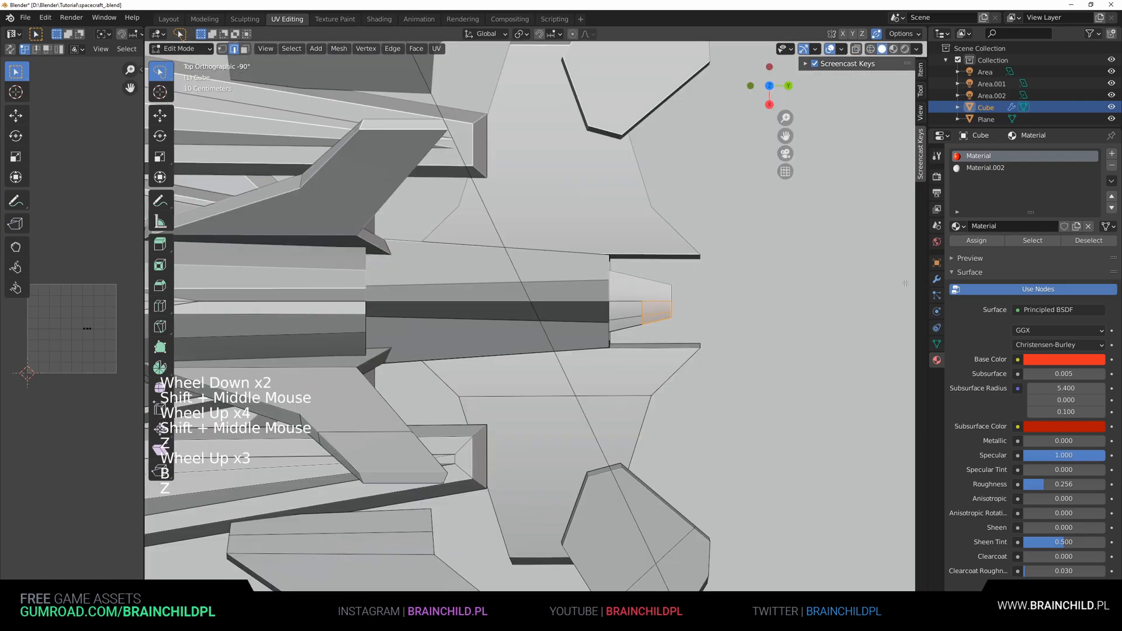
Add a new Material.003 with an orange base color and a bright orange emission color.
{"action": "left_click", "coordinate": [1111, 153]}
{"action": "left_click", "coordinate": [1032, 228]}
{"action": "scroll", "coordinate": [1060, 356], "scroll_direction": "up", "scroll_amount": 1}
{"action": "scroll", "coordinate": [1060, 356], "scroll_direction": "down", "scroll_amount": 11}
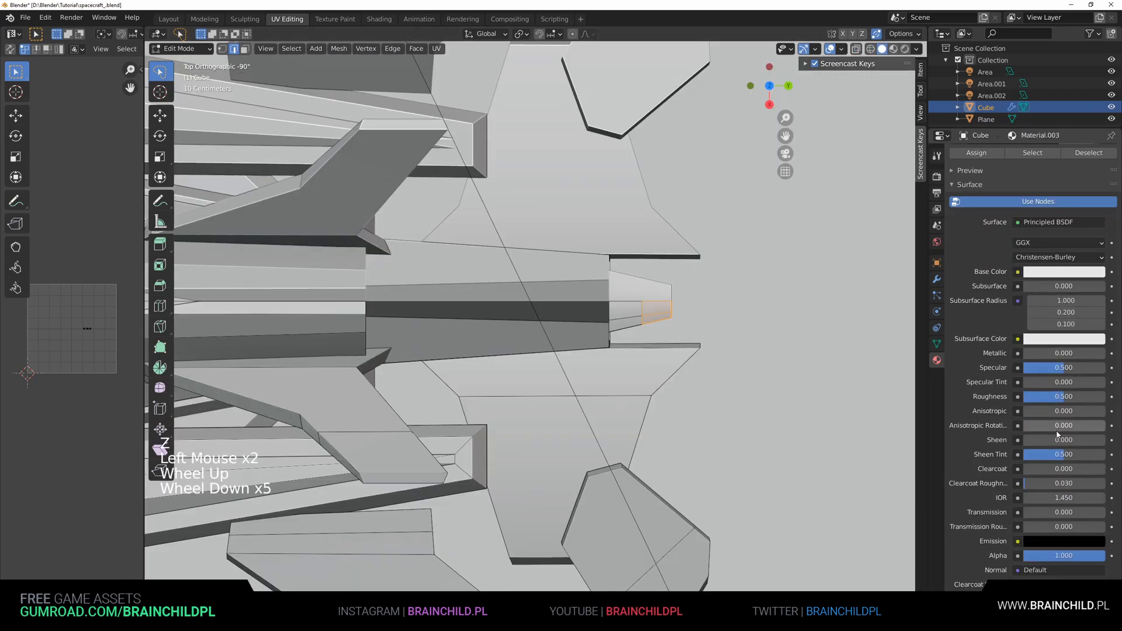
{"action": "left_click", "coordinate": [1063, 435]}
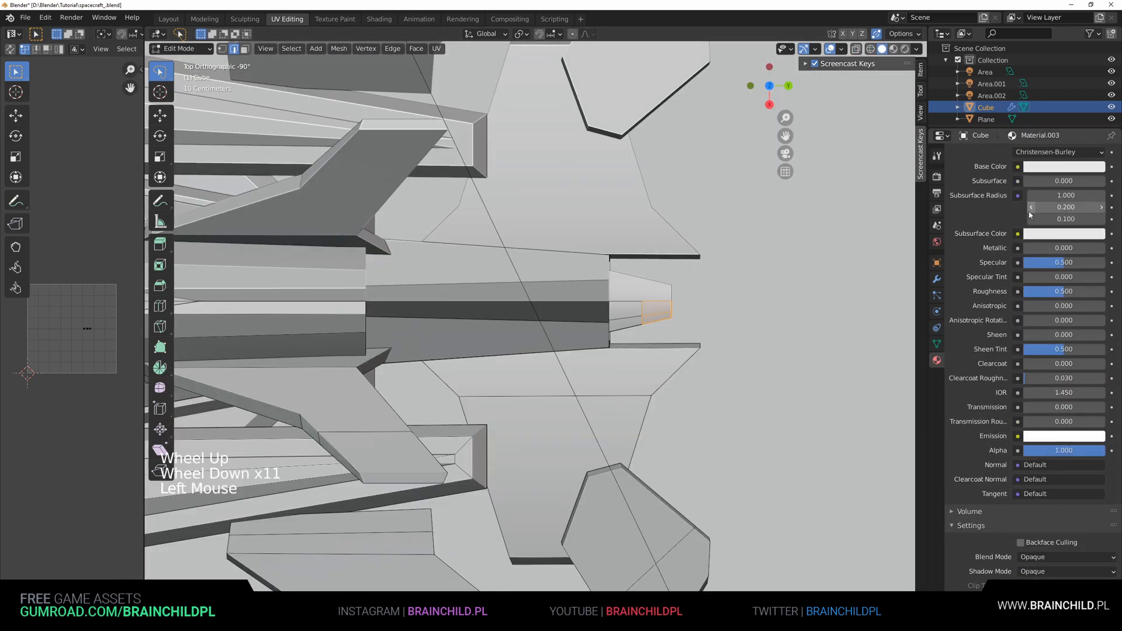
{"action": "left_click", "coordinate": [1054, 168]}
{"action": "left_click", "coordinate": [1063, 436]}
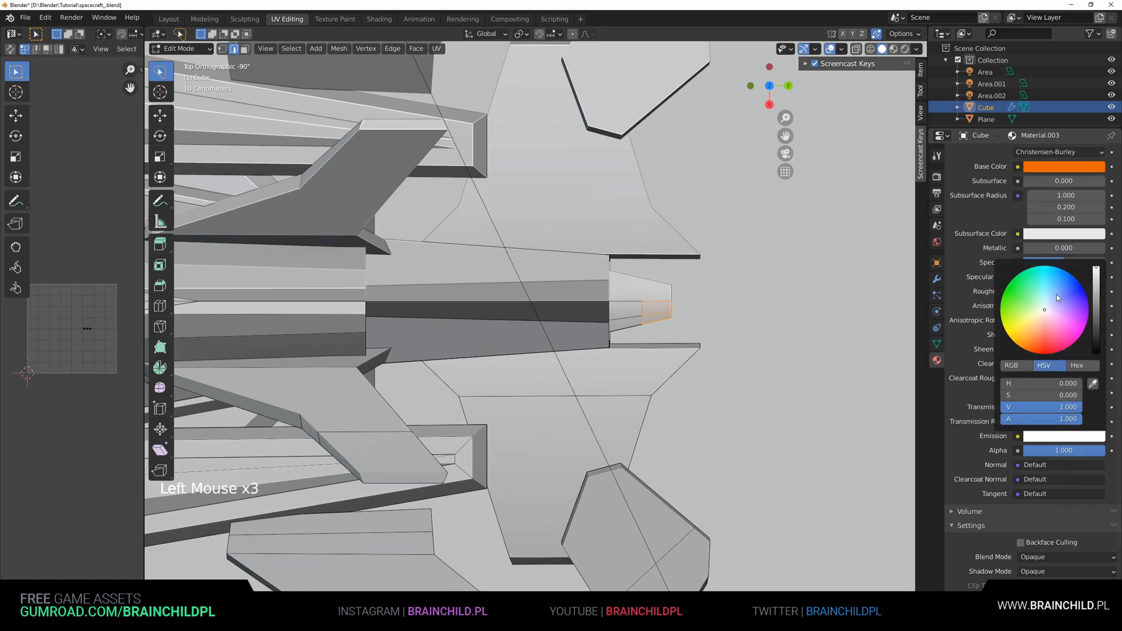
{"action": "left_click_drag", "start_coordinate": [1032, 326], "coordinate": [1034, 337]}
Assign the glowing Material.003 to the selected nozzle ends and view the tail in rendered shading.
{"action": "left_click", "coordinate": [905, 49]}
{"action": "mouse_move", "coordinate": [728, 207]}
{"action": "middle_mouse_down"}
{"action": "mouse_move", "coordinate": [676, 143]}
{"action": "mouse_move", "coordinate": [726, 257]}
{"action": "mouse_move", "coordinate": [762, 391]}
{"action": "middle_mouse_up"}
{"action": "scroll", "coordinate": [726, 258], "scroll_direction": "down", "scroll_amount": 3}
{"action": "scroll", "coordinate": [1002, 163], "scroll_direction": "down", "scroll_amount": 3}
{"action": "scroll", "coordinate": [1001, 163], "scroll_direction": "up", "scroll_amount": 13}
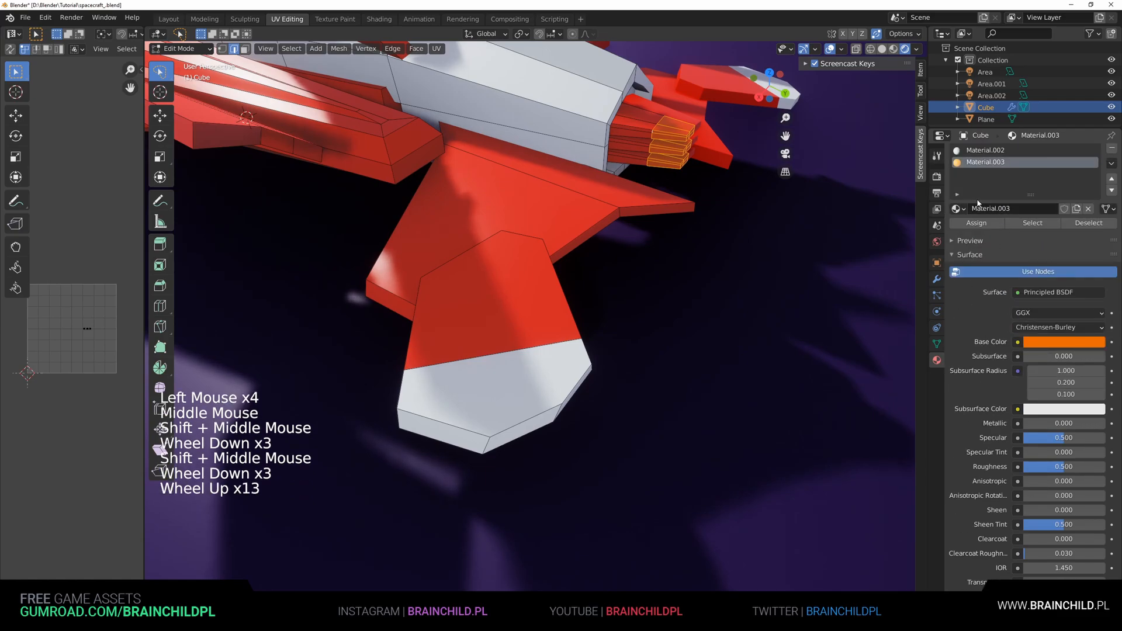
{"action": "left_click", "coordinate": [971, 224]}
{"action": "left_click", "coordinate": [971, 224]}
Shorten the selected glowing nozzle ends by scaling them along the global Y axis to less than a third, then return to Object Mode.
{"action": "key", "text": "Tab"}
{"action": "scroll", "coordinate": [623, 289], "scroll_direction": "down", "scroll_amount": 6}
{"action": "middle_click_drag", "start_coordinate": [585, 327], "coordinate": [611, 331], "text": "shift"}
{"action": "scroll", "coordinate": [631, 351], "scroll_direction": "up", "scroll_amount": 6}
{"action": "scroll", "coordinate": [631, 351], "scroll_direction": "down", "scroll_amount": 1, "text": "shift"}
{"action": "scroll", "coordinate": [611, 332], "scroll_direction": "up", "scroll_amount": 1}
{"action": "scroll", "coordinate": [611, 331], "scroll_direction": "up", "scroll_amount": 1}
{"action": "key", "text": "Tab"}
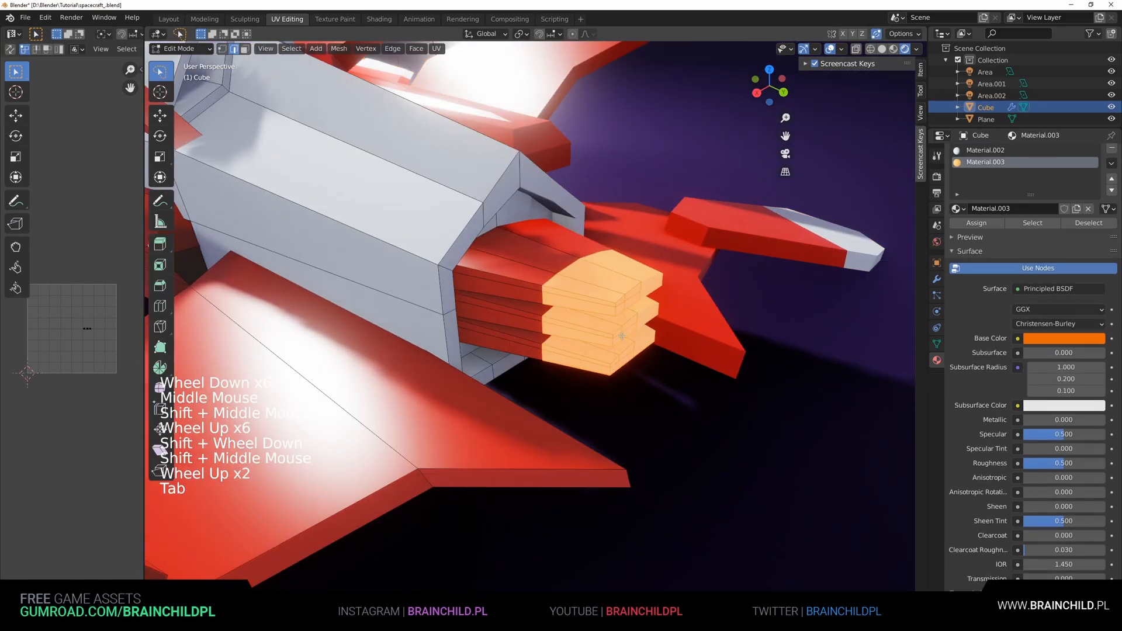
{"action": "key", "text": "s"}
{"action": "key", "text": "s"}
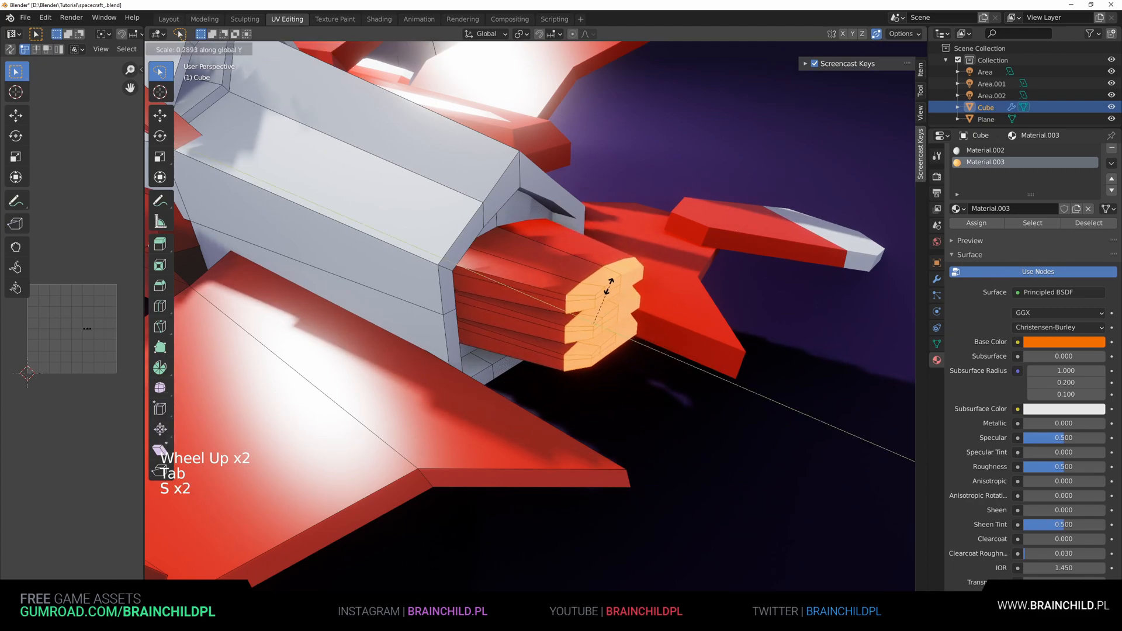
{"action": "key", "text": "s"}
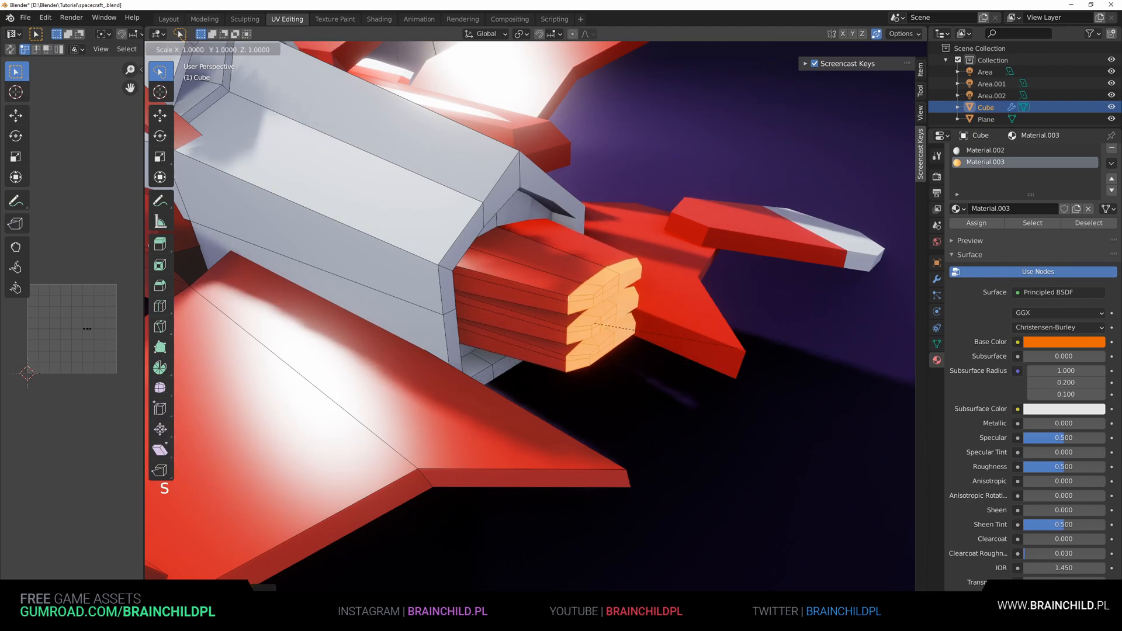
{"action": "key", "text": "Tab"}
Examine the glowing nozzle ends and the spacecraft's tail from different distances in rendered shading.
{"action": "scroll", "coordinate": [630, 335], "scroll_direction": "down", "scroll_amount": 4}
{"action": "mouse_move", "coordinate": [630, 335]}
{"action": "middle_mouse_down"}
{"action": "mouse_move", "coordinate": [588, 336]}
{"action": "mouse_move", "coordinate": [563, 288]}
{"action": "mouse_move", "coordinate": [590, 321]}
{"action": "mouse_move", "coordinate": [619, 330]}
{"action": "middle_mouse_up"}
{"action": "scroll", "coordinate": [588, 336], "scroll_direction": "down", "scroll_amount": 5}
{"action": "scroll", "coordinate": [584, 316], "scroll_direction": "up", "scroll_amount": 6}
{"action": "scroll", "coordinate": [589, 319], "scroll_direction": "down", "scroll_amount": 2}
{"action": "scroll", "coordinate": [590, 321], "scroll_direction": "down", "scroll_amount": 3}
{"action": "middle_click_drag", "start_coordinate": [620, 330], "coordinate": [643, 304], "text": "shift"}
{"action": "scroll", "coordinate": [660, 349], "scroll_direction": "up", "scroll_amount": 1}
{"action": "scroll", "coordinate": [625, 321], "scroll_direction": "up", "scroll_amount": 1}
{"action": "scroll", "coordinate": [628, 321], "scroll_direction": "up", "scroll_amount": 1}
{"action": "scroll", "coordinate": [593, 292], "scroll_direction": "down", "scroll_amount": 1}
Maximize the 3D viewport with the whole spacecraft in view and hide the gizmos and overlays.
{"action": "key", "text": "ctrl+space"}
{"action": "scroll", "coordinate": [577, 298], "scroll_direction": "down", "scroll_amount": 3}
{"action": "scroll", "coordinate": [602, 320], "scroll_direction": "up", "scroll_amount": 1}
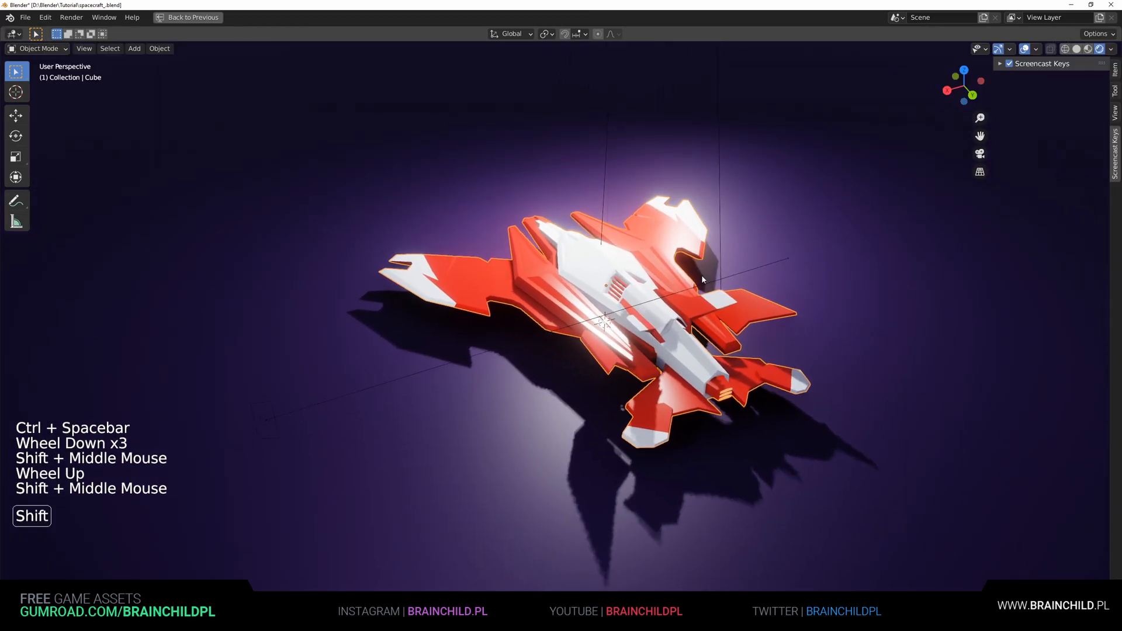
{"action": "left_click", "coordinate": [999, 49]}
{"action": "left_click", "coordinate": [1024, 49]}
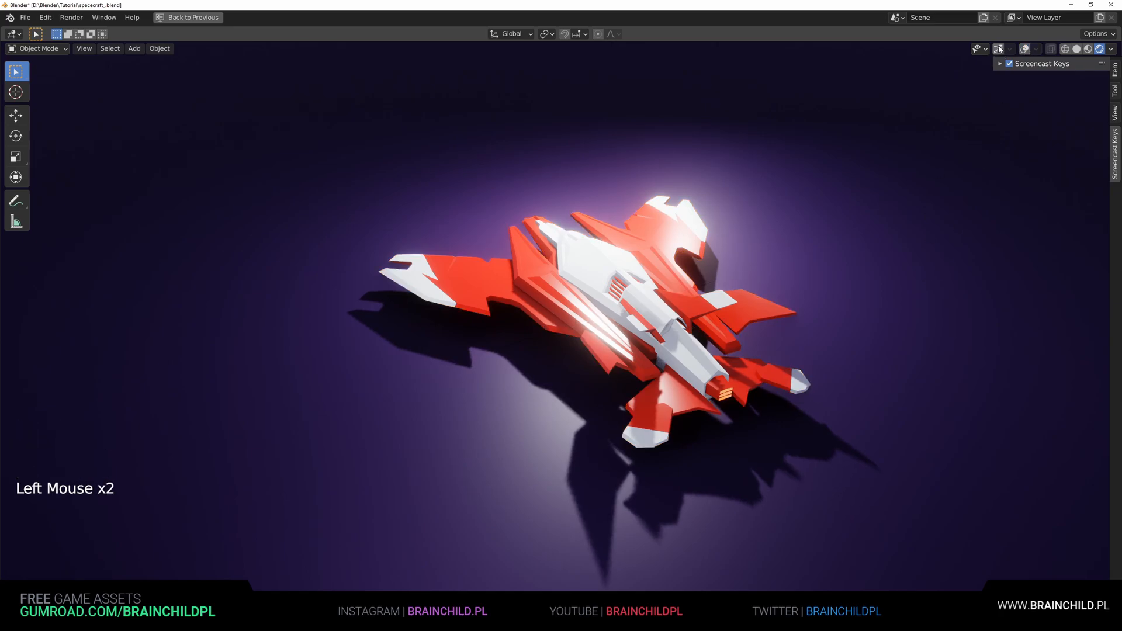